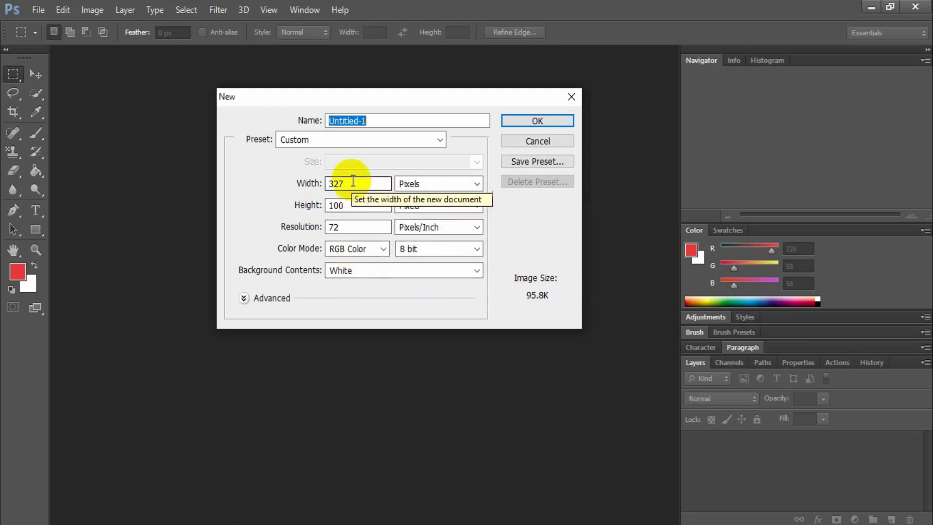
# Create a new document named 123 with a width and height of 1080 pixels.
pyautogui.click(304, 181)
pyautogui.write('1080')
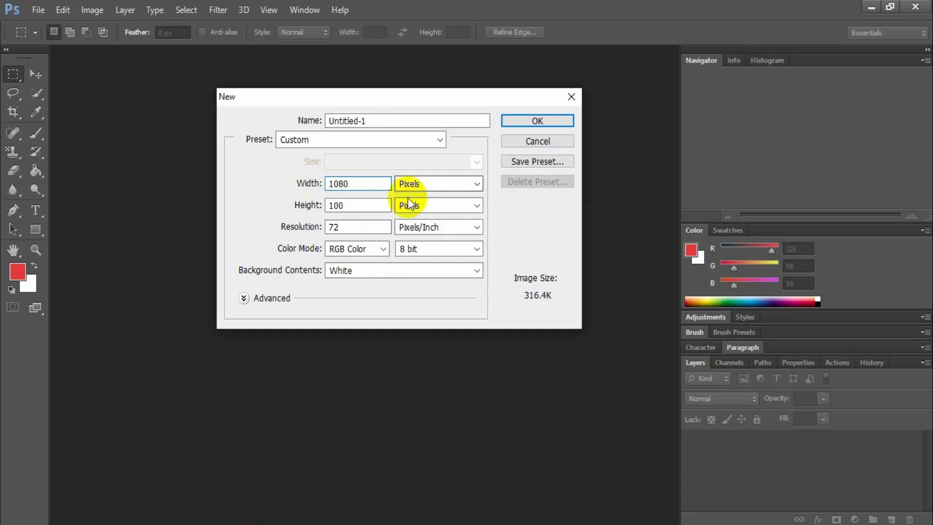
pyautogui.doubleClick(340, 205)
pyautogui.write('108')
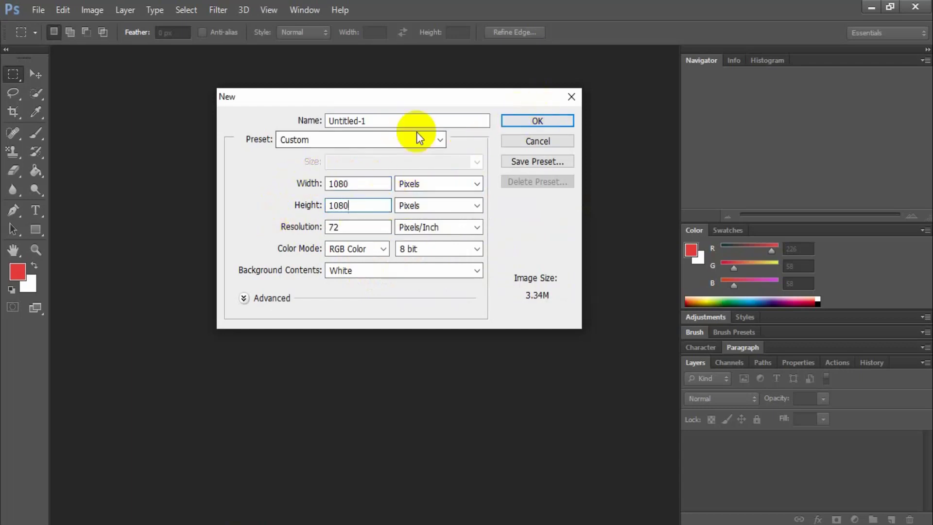
pyautogui.moveTo(381, 120); pyautogui.dragTo(322, 120)
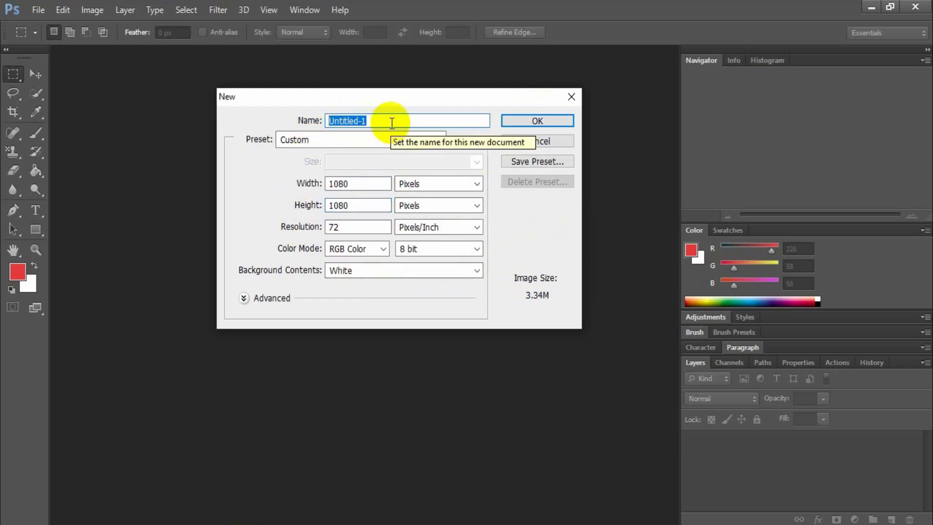
pyautogui.write('123')
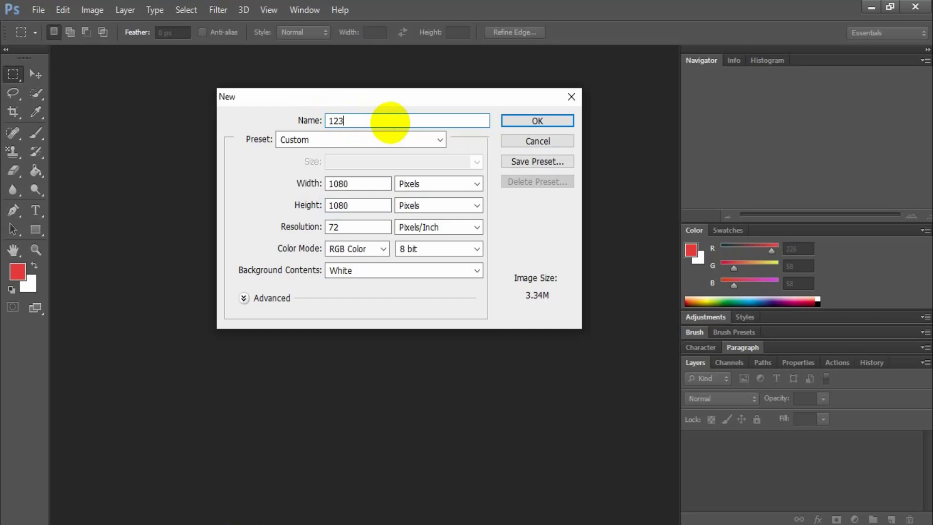
pyautogui.click(523, 119)
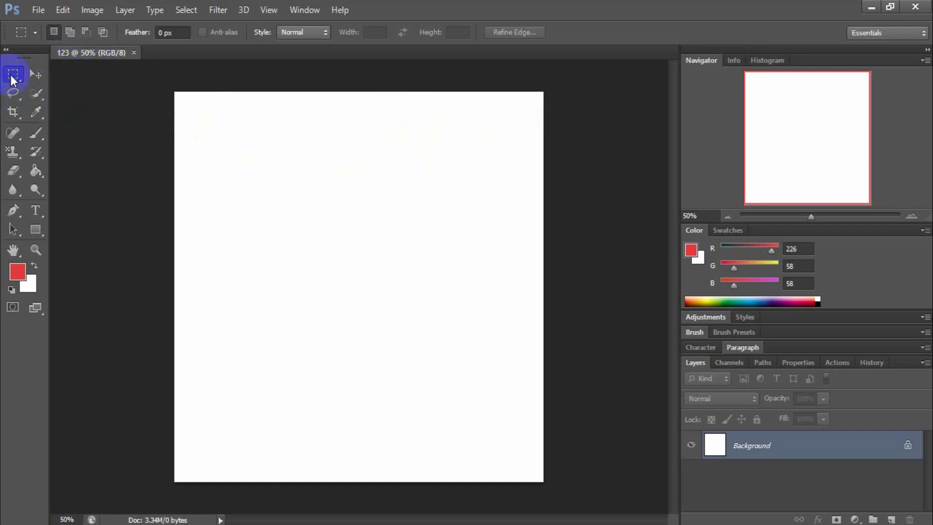
# Draw a trial selection with the Rectangular Marquee Tool across the middle of the blank canvas and deselect it.
pyautogui.moveTo(11, 75); pyautogui.dragTo(125, 74)
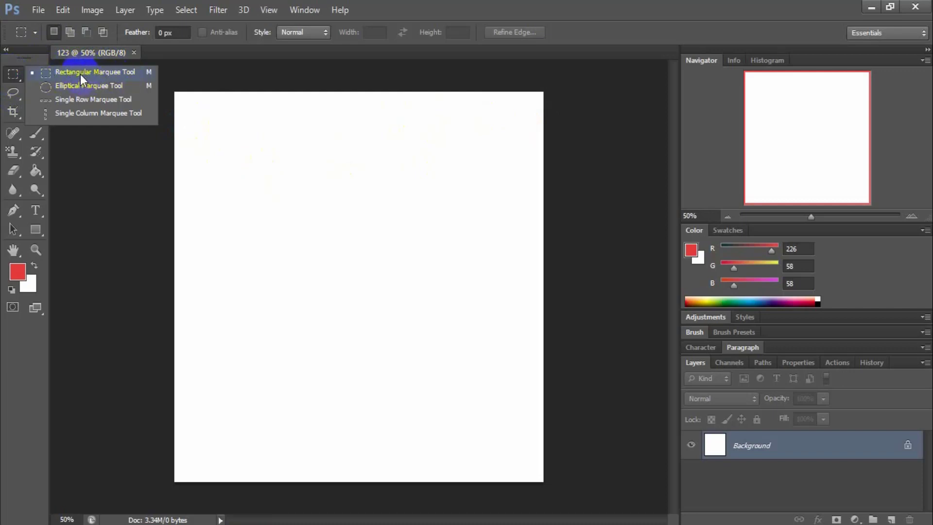
pyautogui.moveTo(80, 73); pyautogui.dragTo(80, 74)
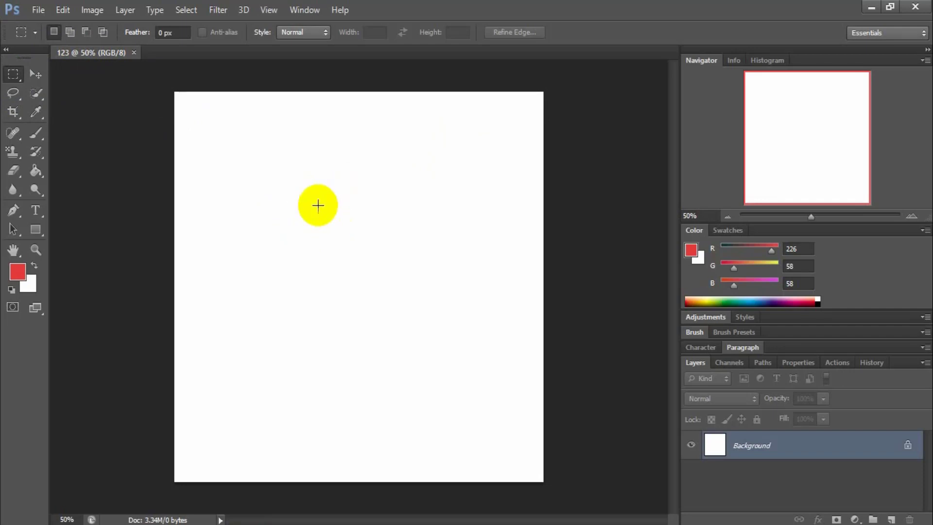
pyautogui.click(37, 74)
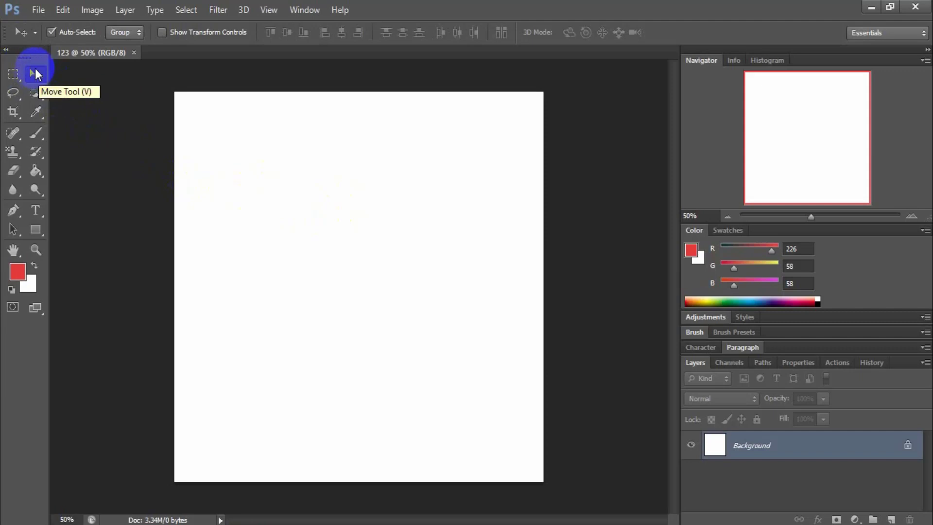
pyautogui.moveTo(11, 74); pyautogui.dragTo(87, 71)
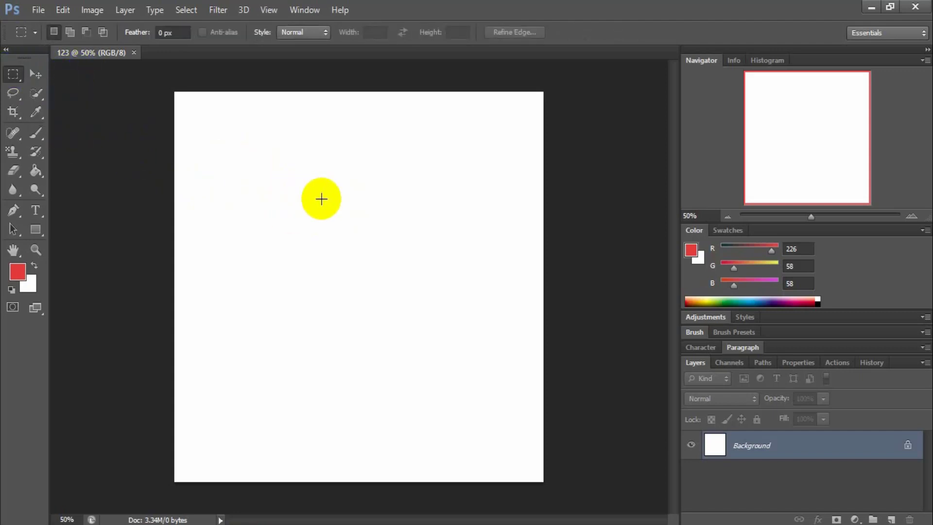
pyautogui.moveTo(234, 159); pyautogui.dragTo(465, 357)
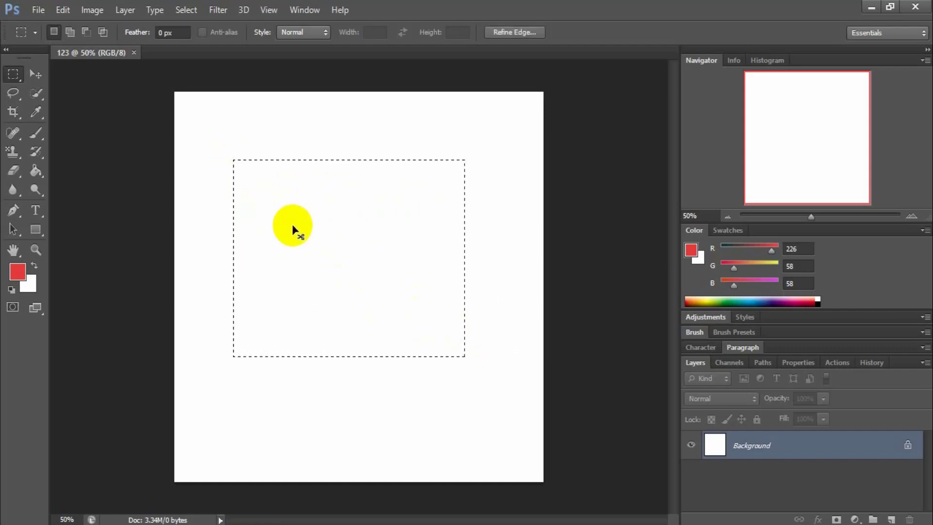
pyautogui.click(288, 224)
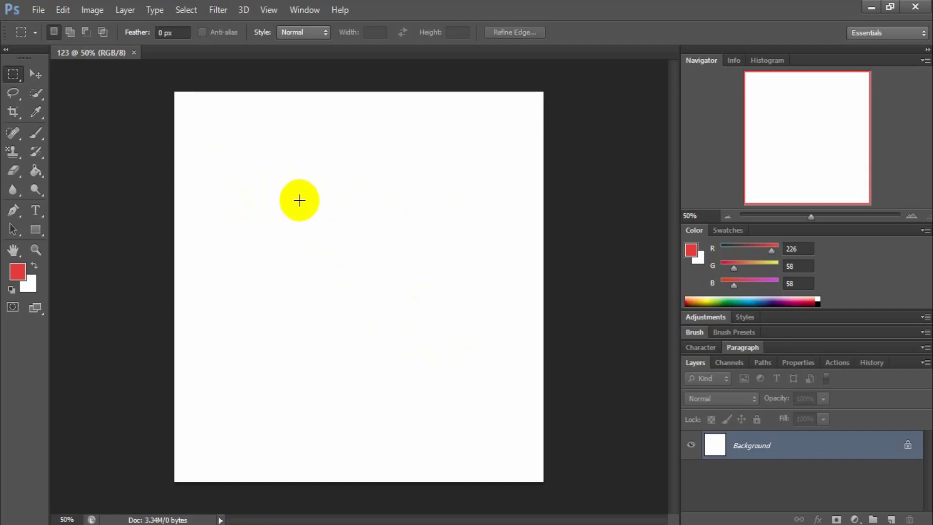
# Try several rectangular marquee selections, ending with an upright rectangle selected just below the centre of the canvas.
pyautogui.moveTo(240, 165); pyautogui.dragTo(455, 353)
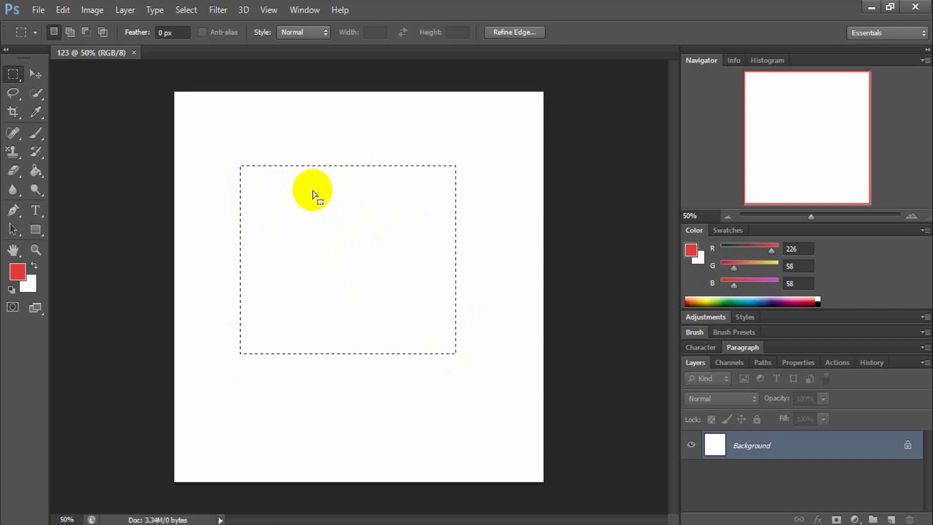
pyautogui.moveTo(229, 148); pyautogui.dragTo(429, 394)
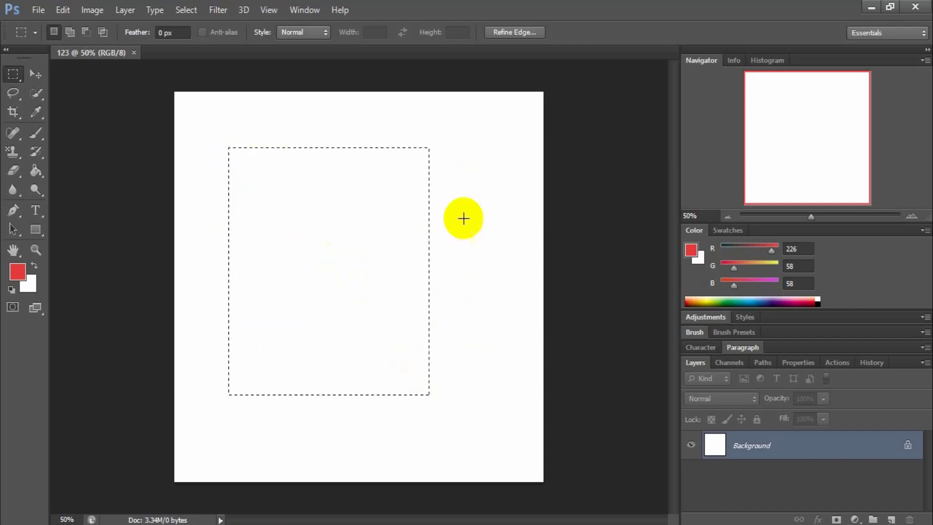
pyautogui.moveTo(461, 210); pyautogui.dragTo(320, 381)
pyautogui.moveTo(267, 203); pyautogui.dragTo(452, 413)
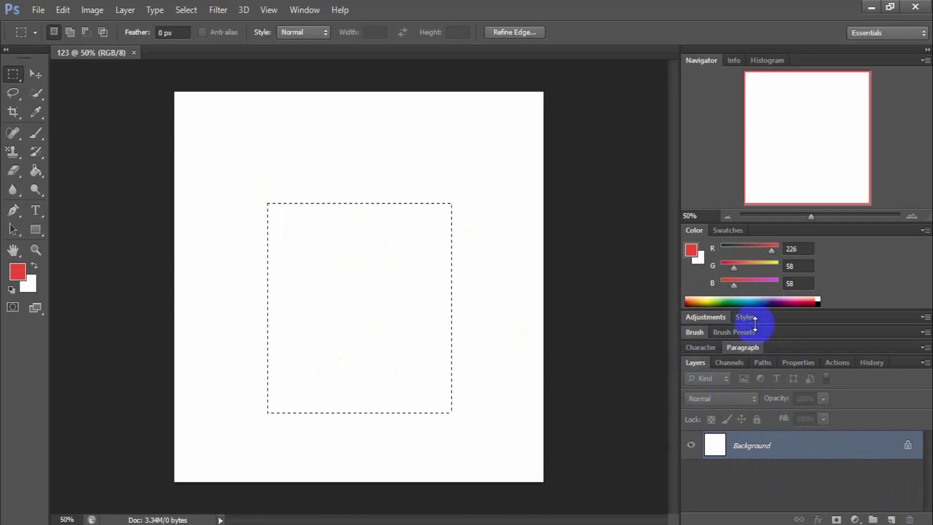
# Examine the list of available panels, the document's paths and its colour channels, and return to the layer list.
pyautogui.click(304, 10)
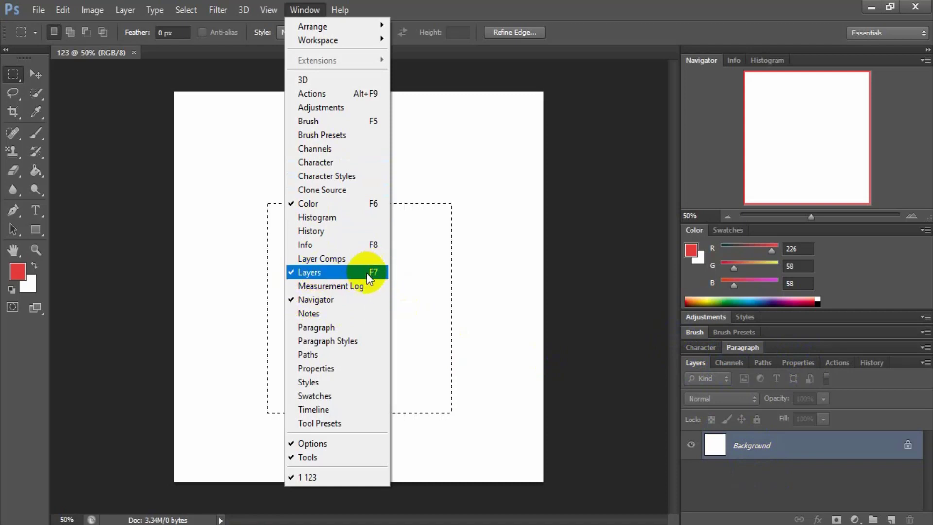
pyautogui.click(820, 405)
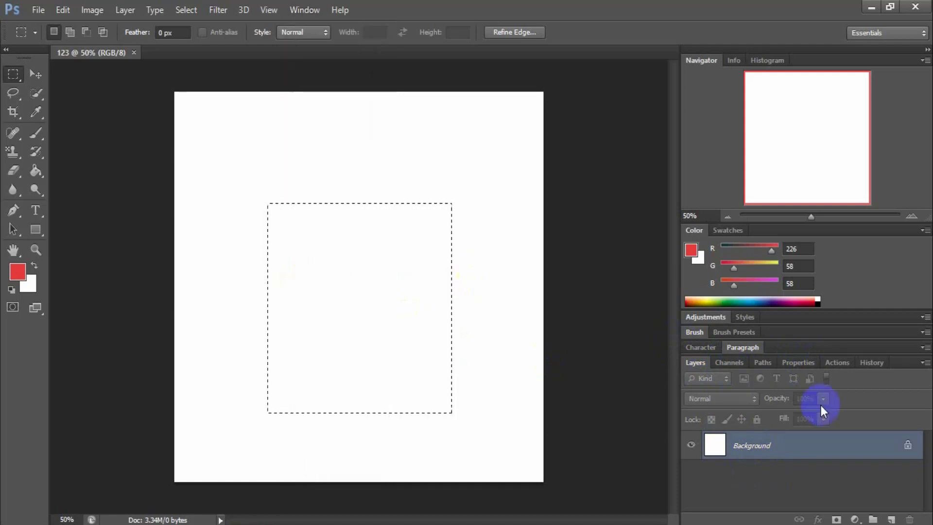
pyautogui.click(728, 361)
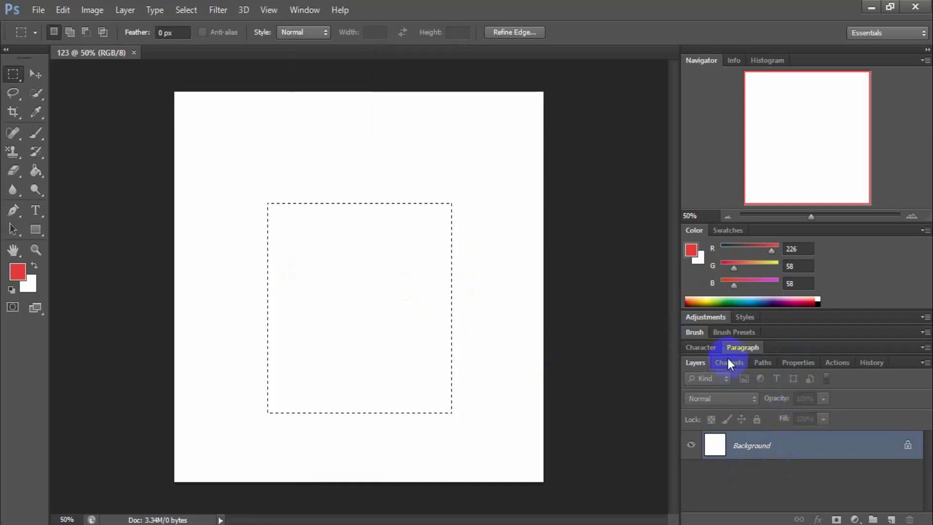
pyautogui.click(764, 362)
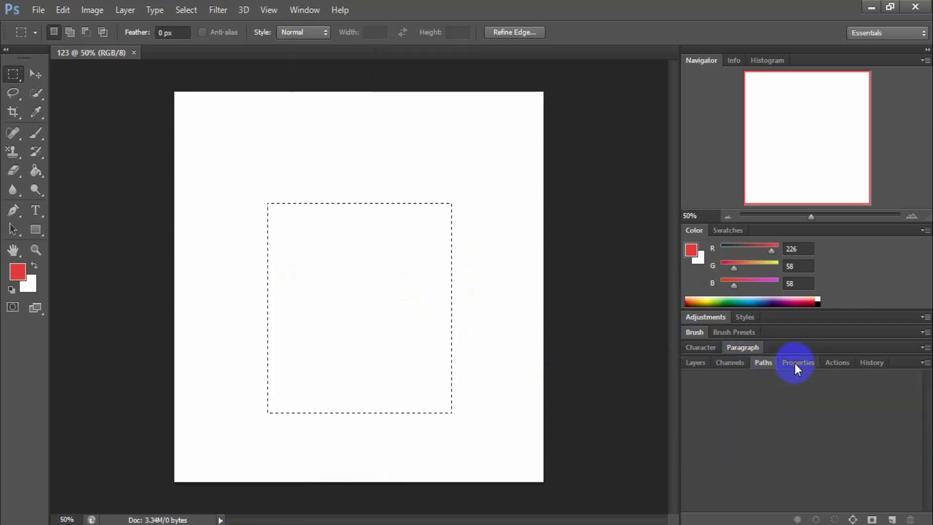
pyautogui.click(700, 363)
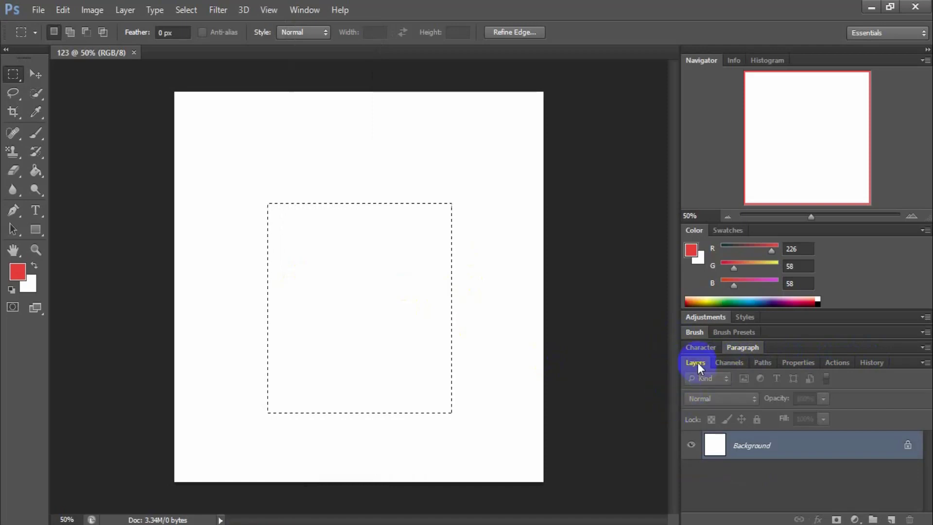
pyautogui.click(739, 361)
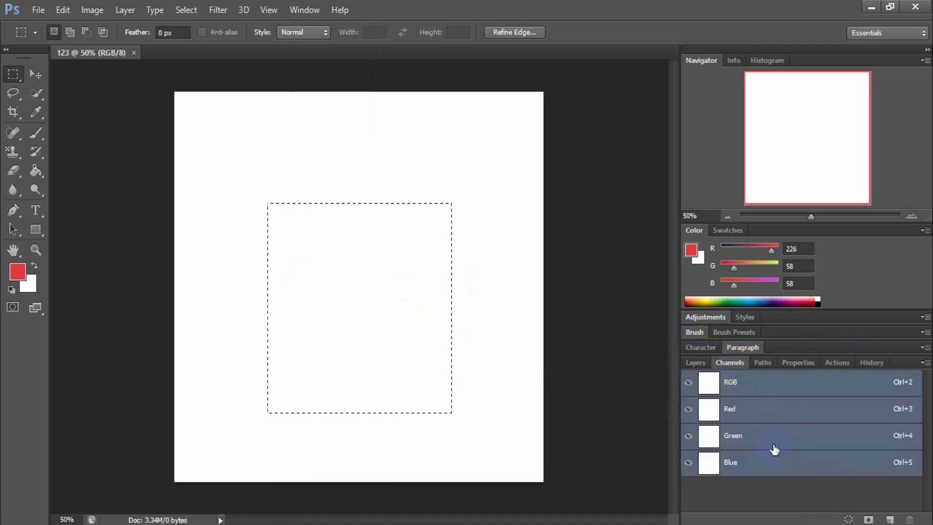
pyautogui.click(694, 362)
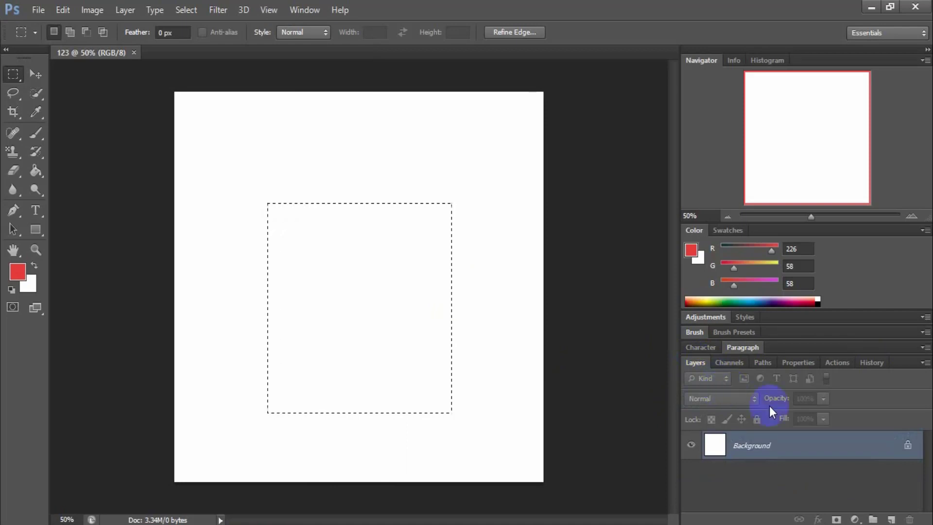
# Add a trial layer renamed 1 above the Background and delete it again.
pyautogui.click(890, 519)
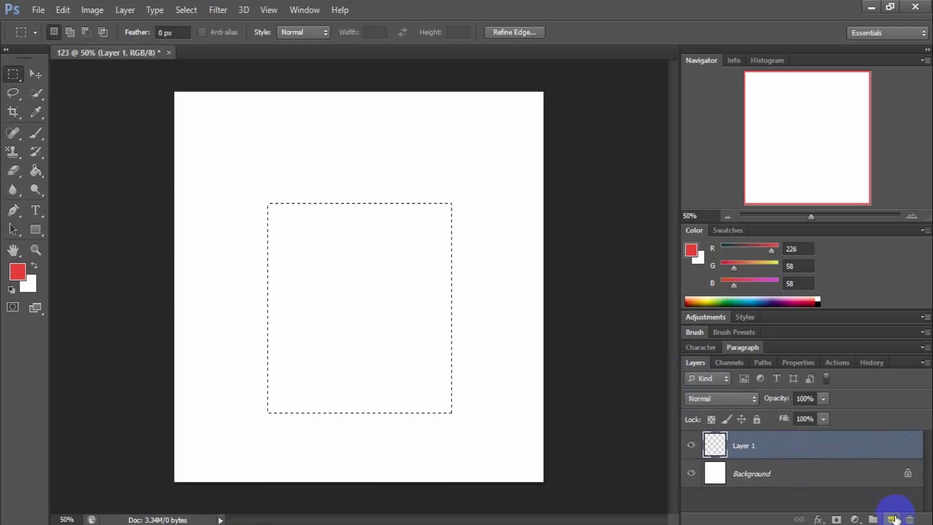
pyautogui.doubleClick(741, 446)
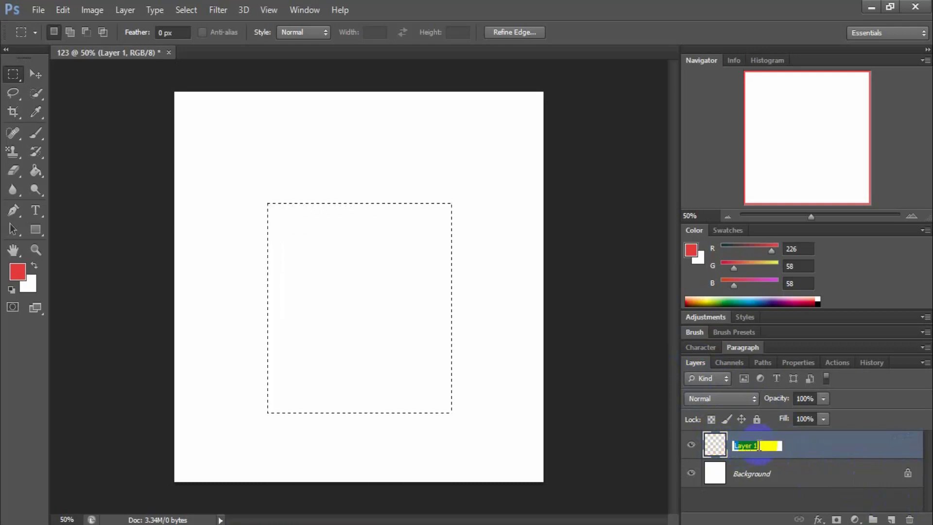
pyautogui.write('123')
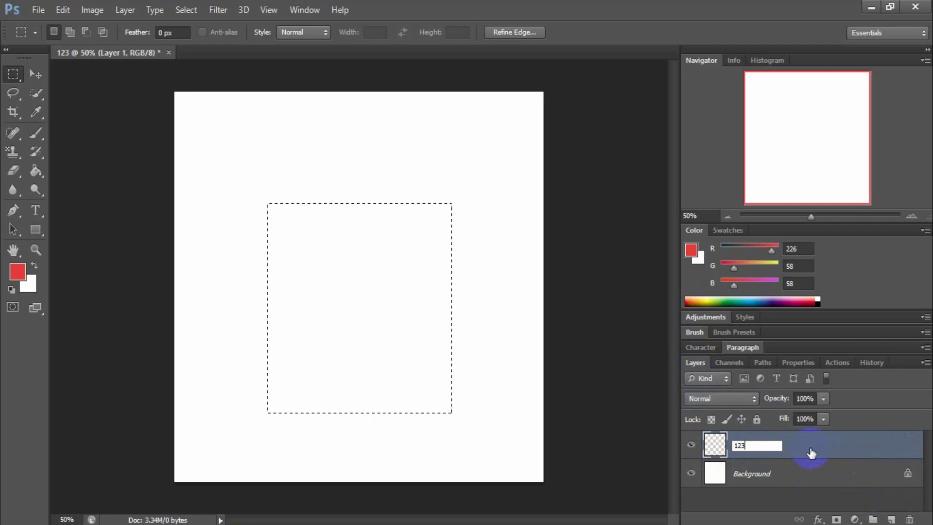
pyautogui.click(806, 471)
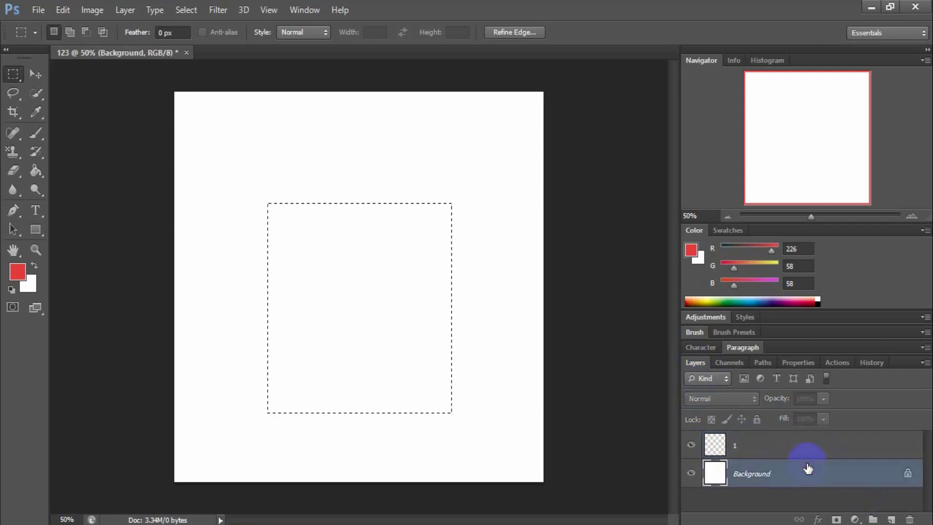
pyautogui.click(779, 443)
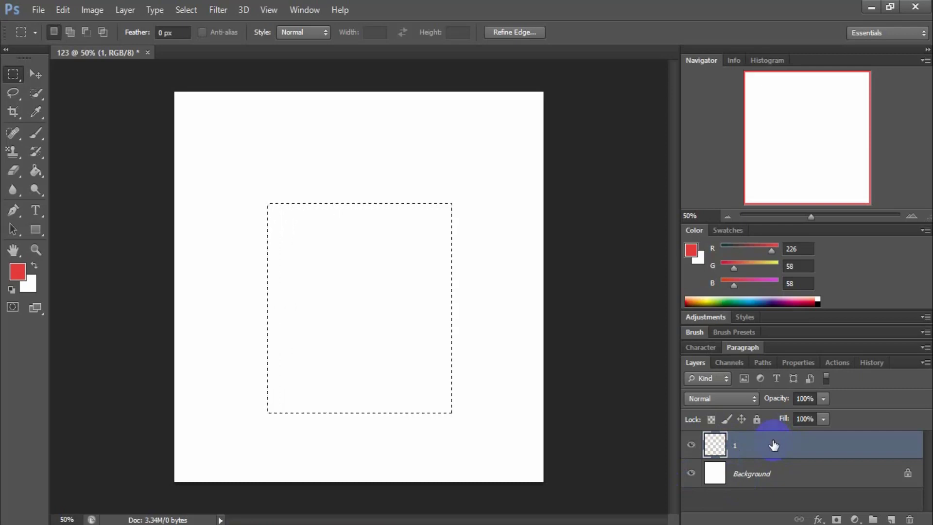
pyautogui.moveTo(773, 445); pyautogui.dragTo(910, 518)
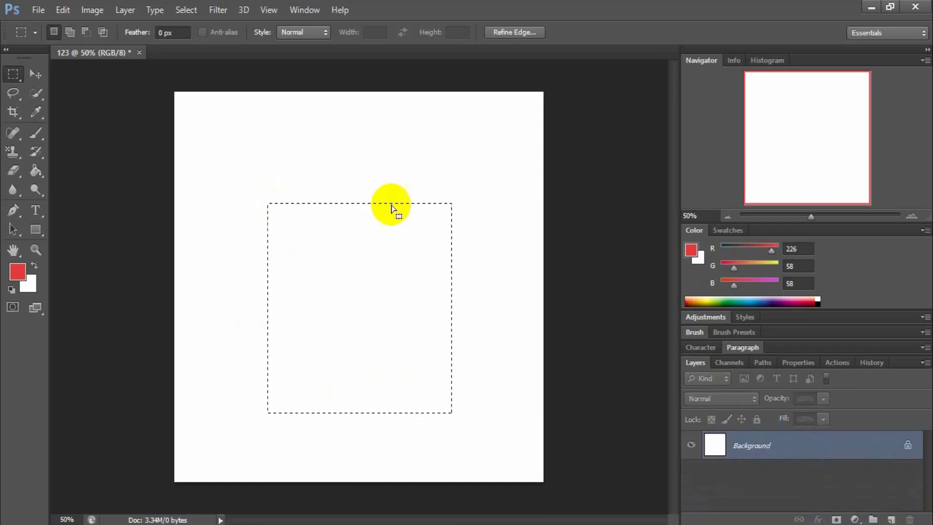
# Set the foreground colour to pure red, ff0000.
pyautogui.hotkey('ctrl', '+')
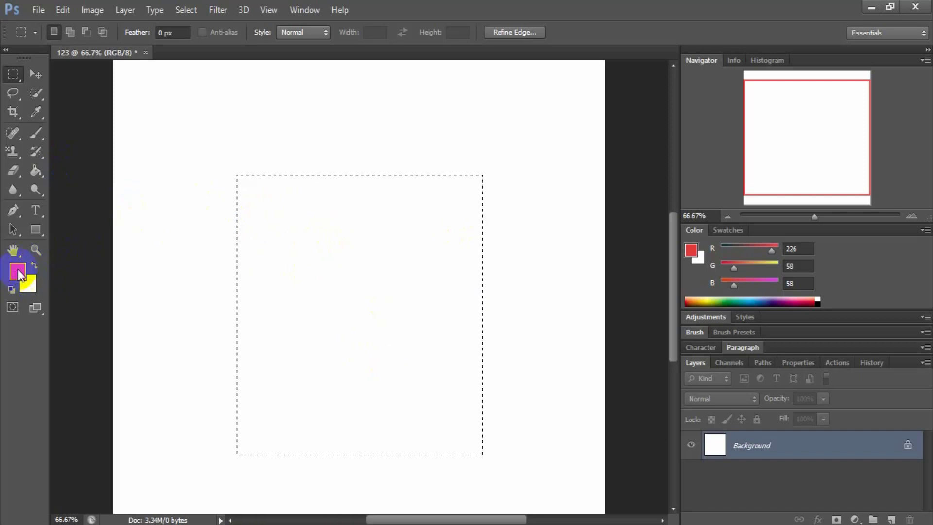
pyautogui.click(19, 273)
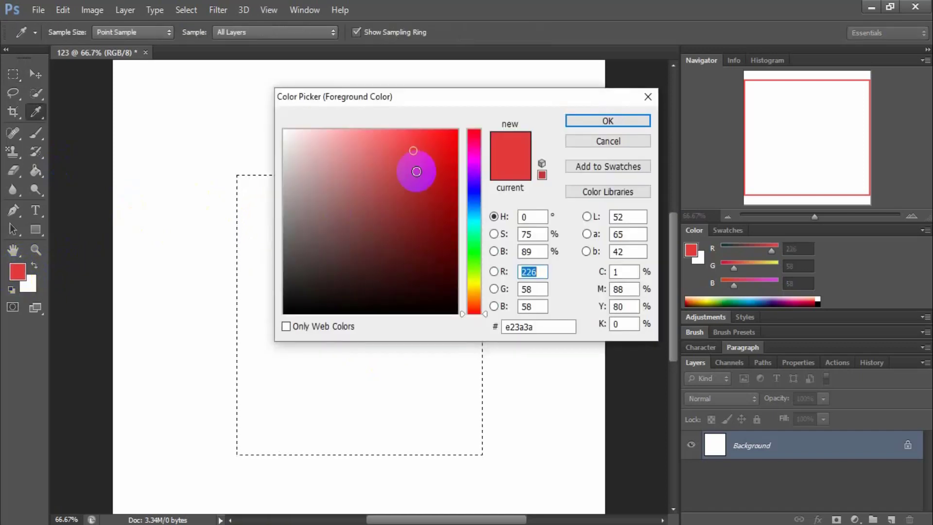
pyautogui.moveTo(416, 170); pyautogui.dragTo(462, 129)
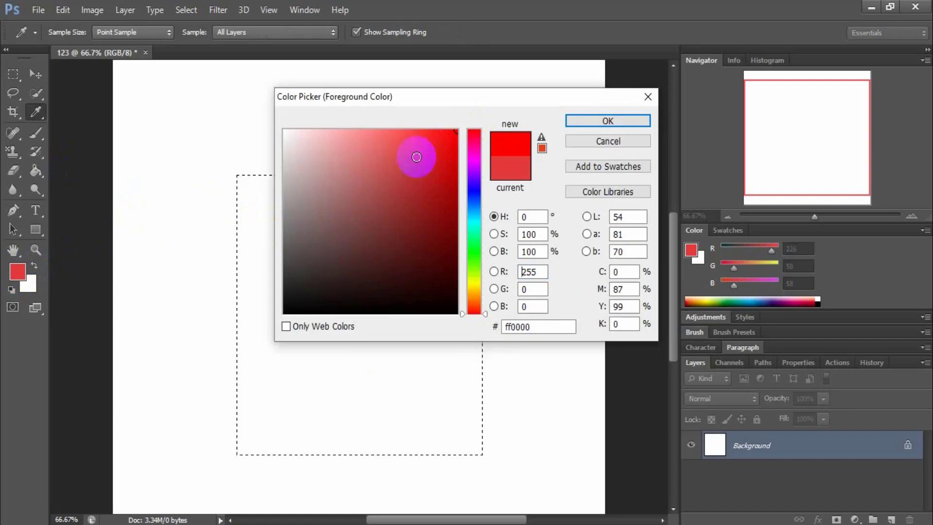
pyautogui.click(617, 119)
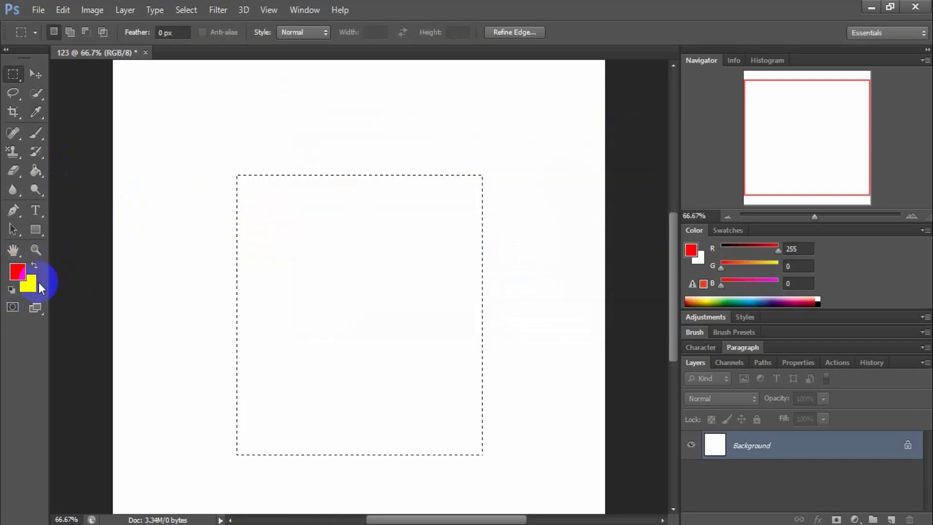
# Set the background colour to a vivid magenta with a hue of 294°.
pyautogui.click(29, 285)
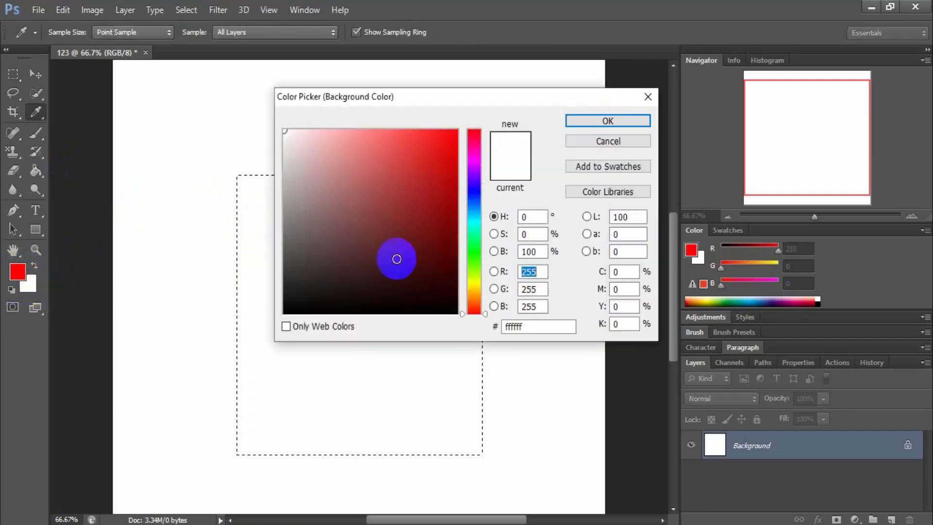
pyautogui.moveTo(473, 191); pyautogui.dragTo(471, 165)
pyautogui.click(455, 135)
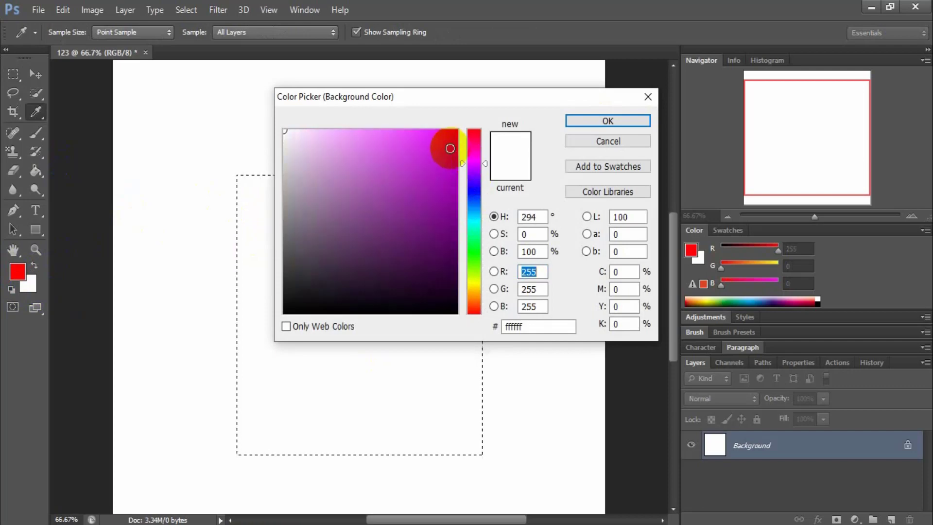
pyautogui.click(589, 129)
# Fill the rectangular selection on the Background layer with the red foreground colour.
pyautogui.press('x')
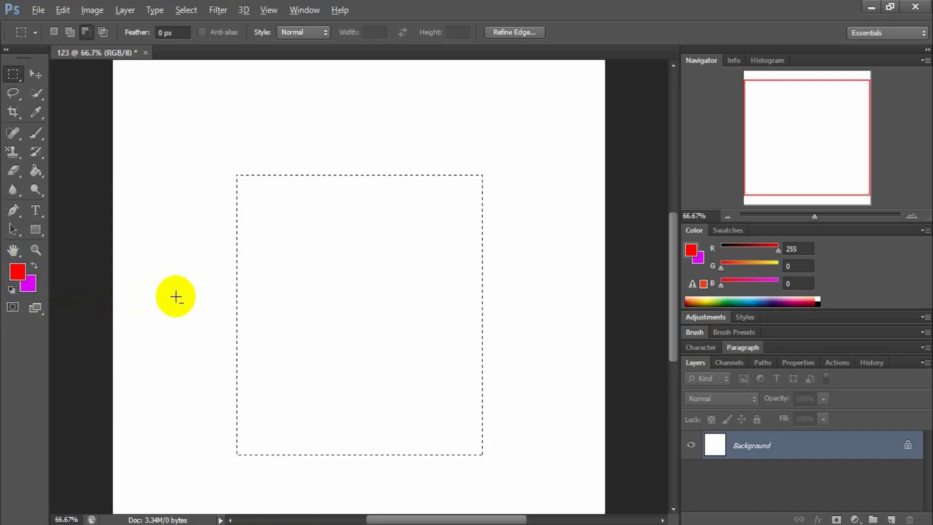
pyautogui.hotkey('alt', 'BackSpace')
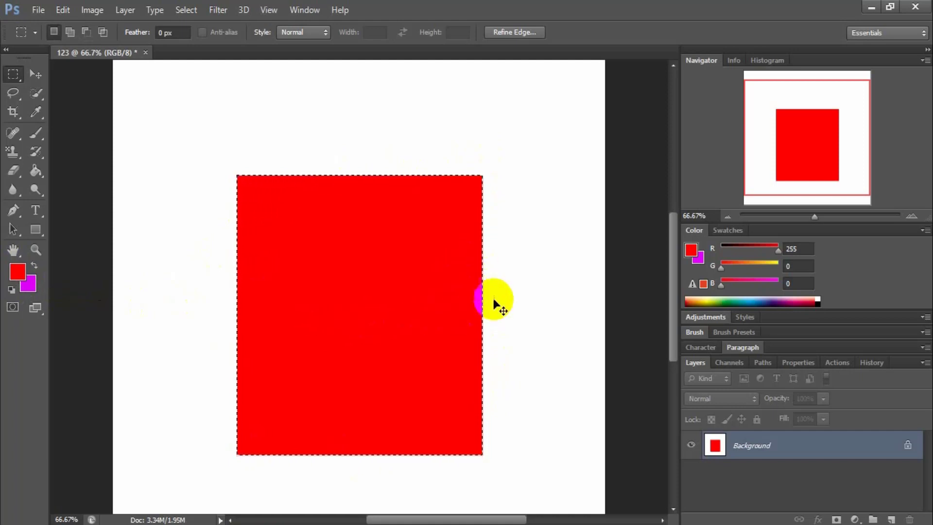
# Undo the red fill; try moving the selected Background area about 1.35 in right and 1 in up, and undo that move.
pyautogui.hotkey('ctrl', 'z')
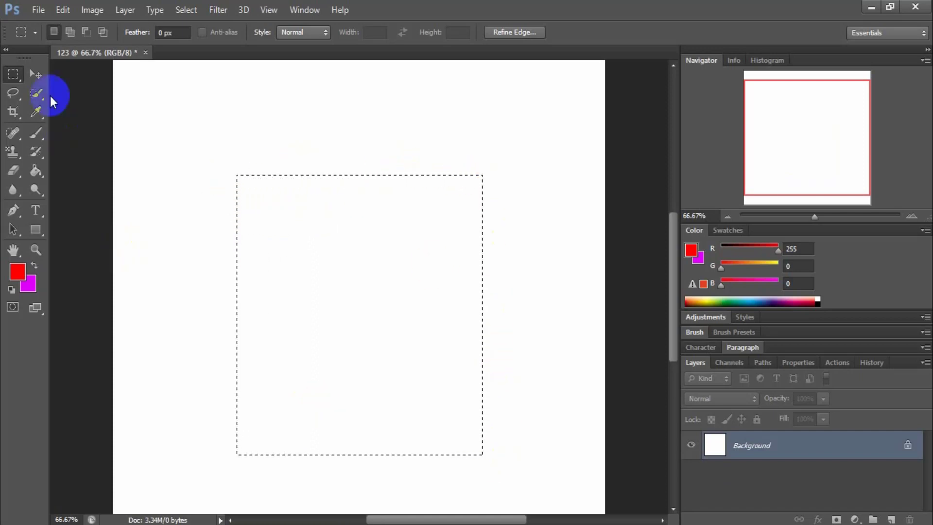
pyautogui.click(35, 73)
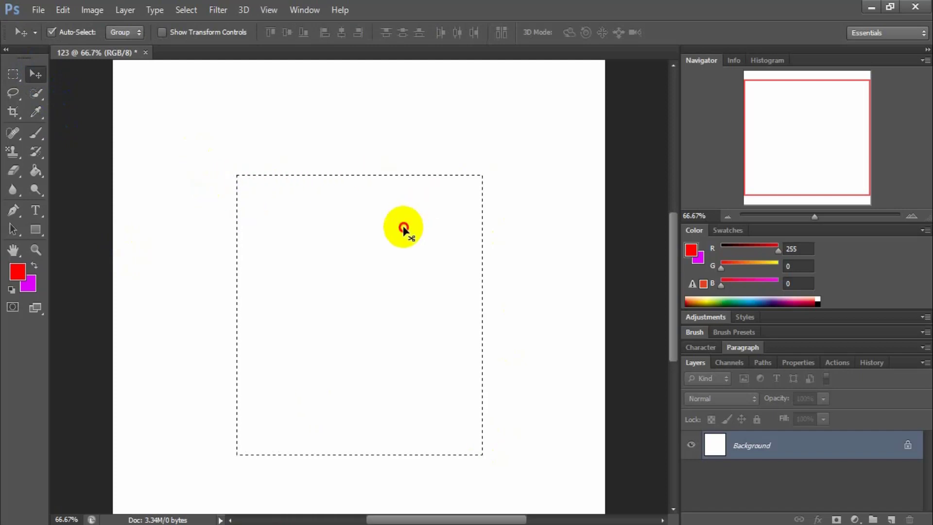
pyautogui.moveTo(407, 216); pyautogui.dragTo(447, 192)
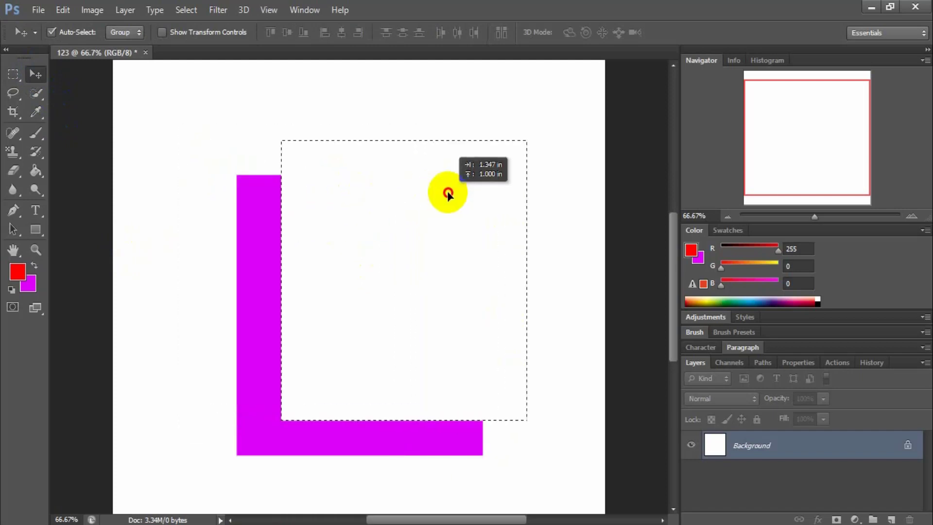
pyautogui.hotkey('ctrl', 'z')
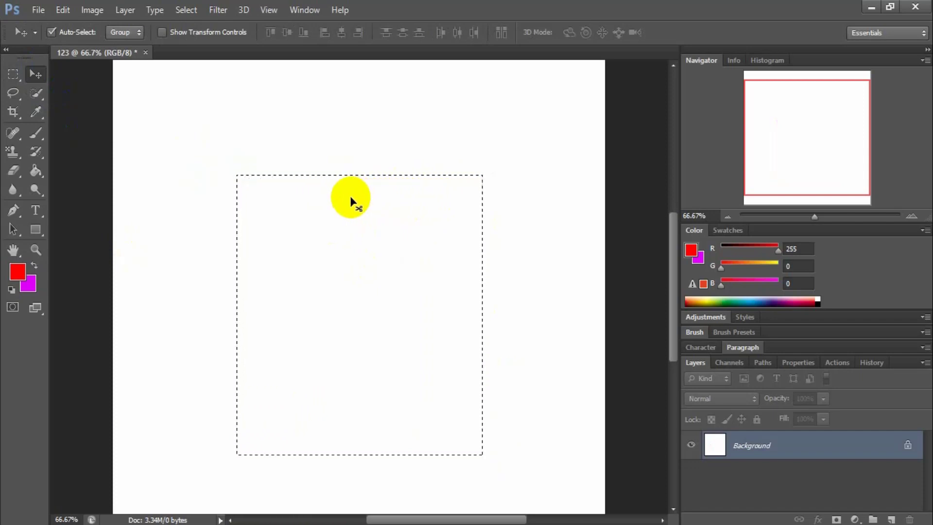
# Replace the current selection with a new, nearly square rectangular marquee on the canvas and deselect it.
pyautogui.hotkey('ctrl', 'd')
pyautogui.click(13, 73)
pyautogui.moveTo(203, 142); pyautogui.dragTo(483, 402)
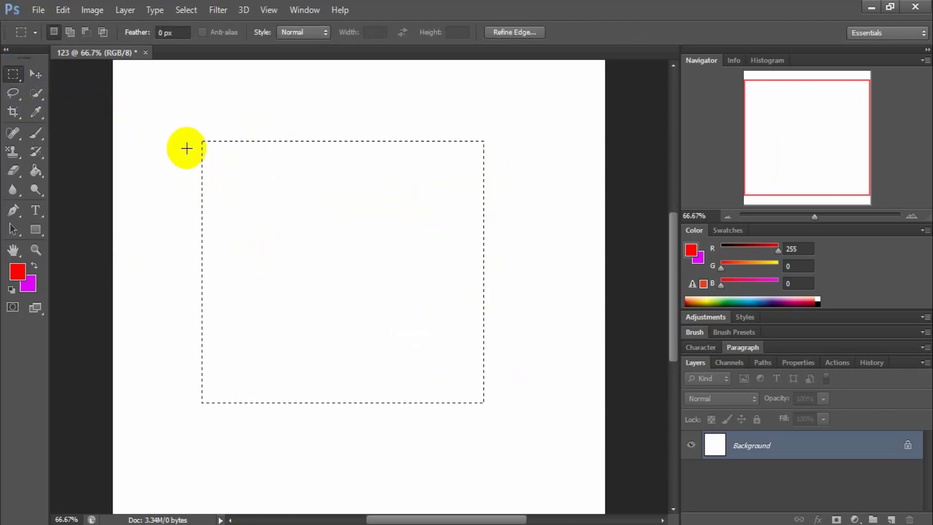
pyautogui.click(183, 8)
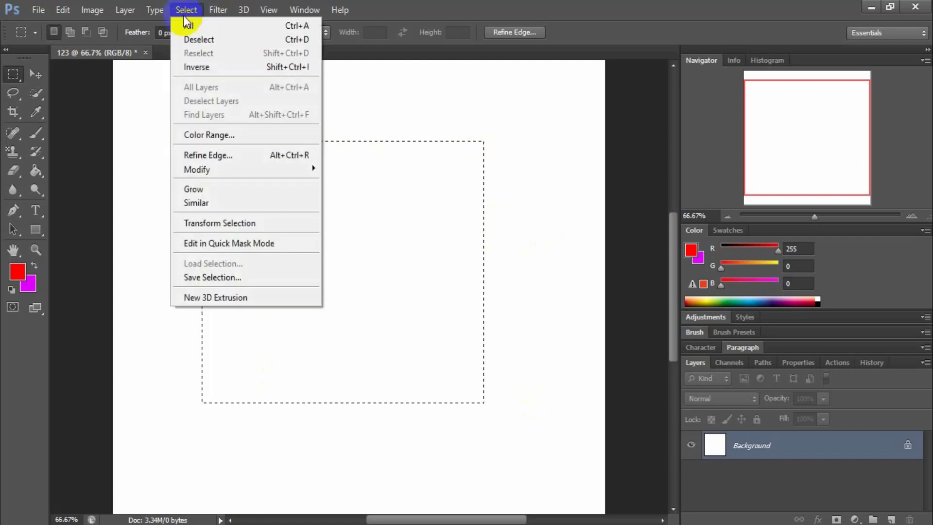
pyautogui.click(224, 39)
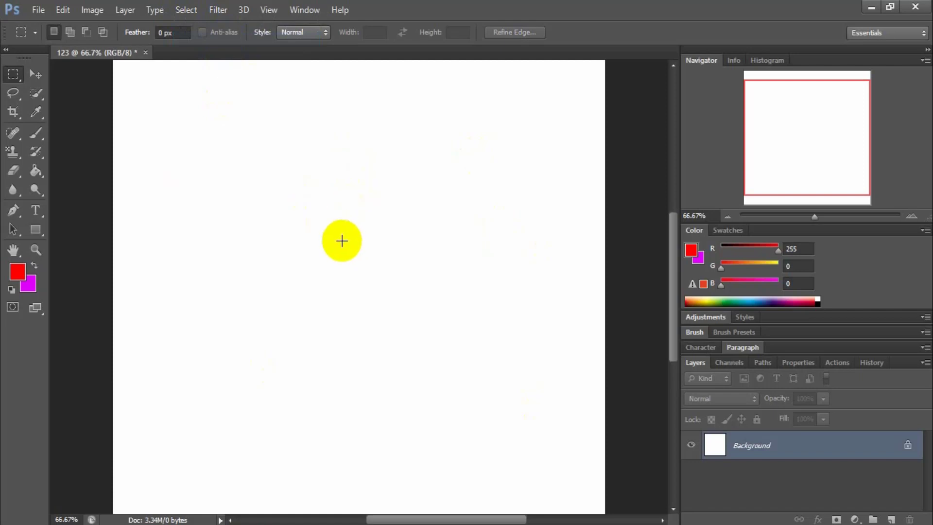
# Draw and clear a rectangular selection, then try filling the whole Background layer with the red foreground colour and undo the fill.
pyautogui.moveTo(218, 175); pyautogui.dragTo(501, 390)
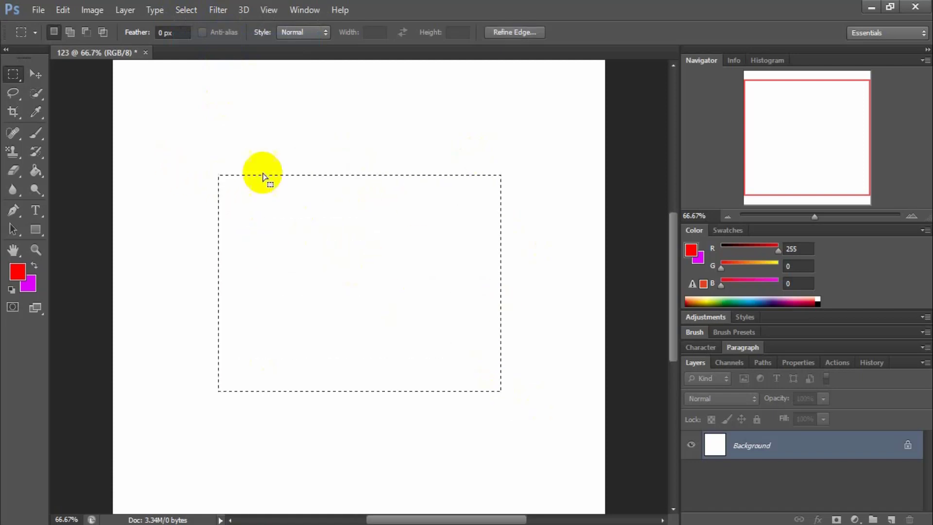
pyautogui.click(374, 271)
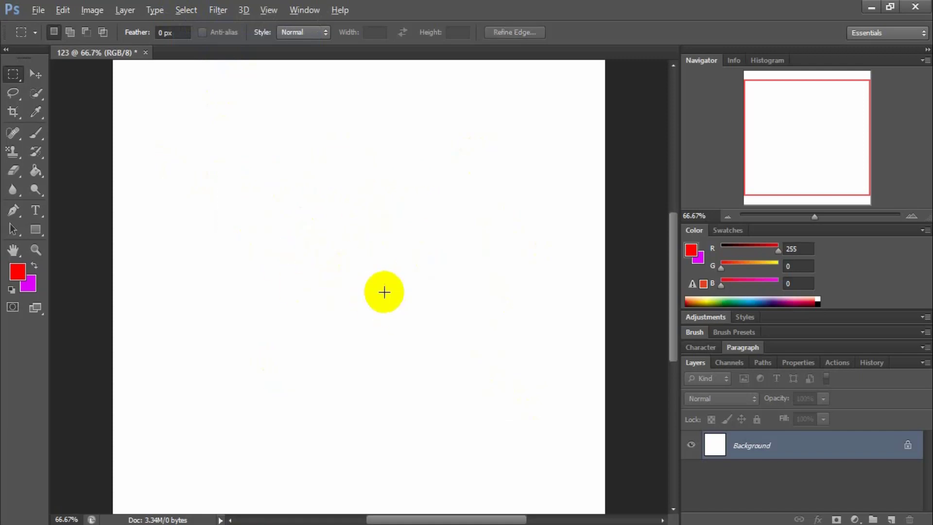
pyautogui.hotkey('alt', 'BackSpace')
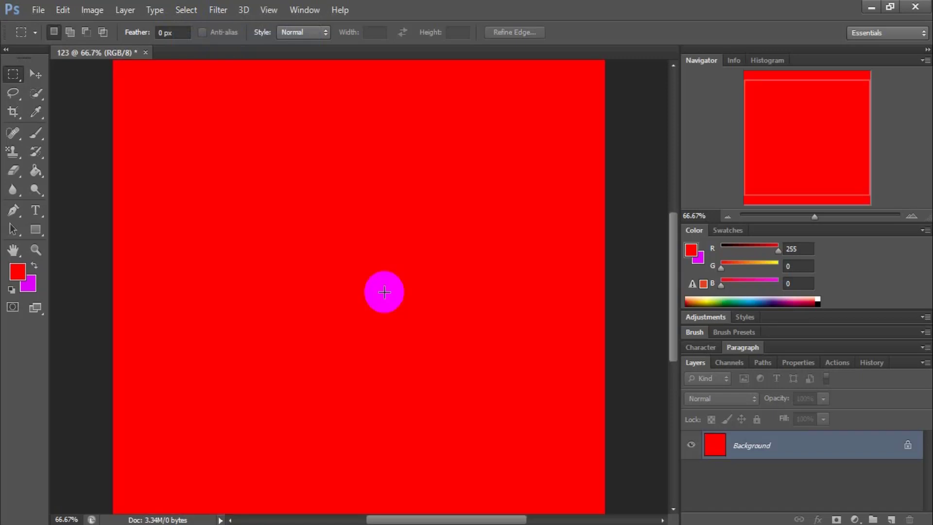
pyautogui.hotkey('ctrl', 'z')
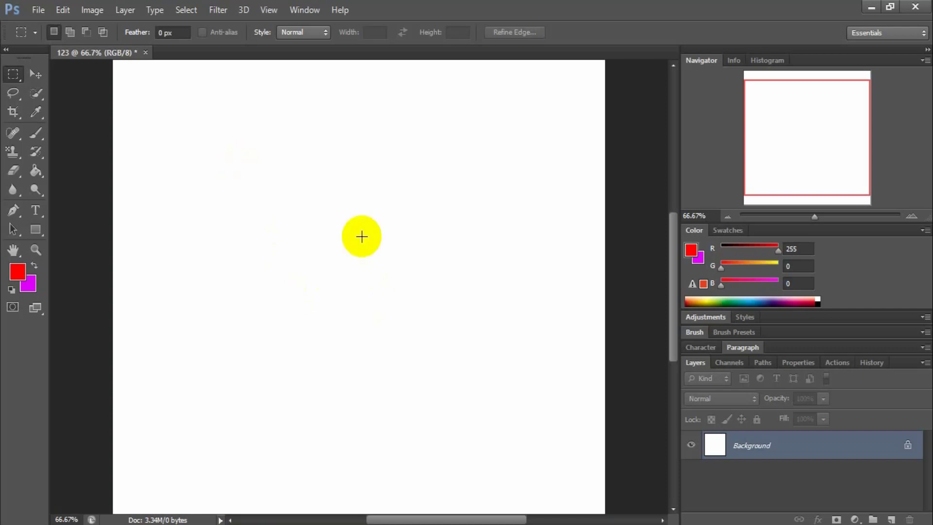
# Draw a roughly square marquee selection around the middle of the canvas and clear it again.
pyautogui.moveTo(219, 151); pyautogui.dragTo(466, 386)
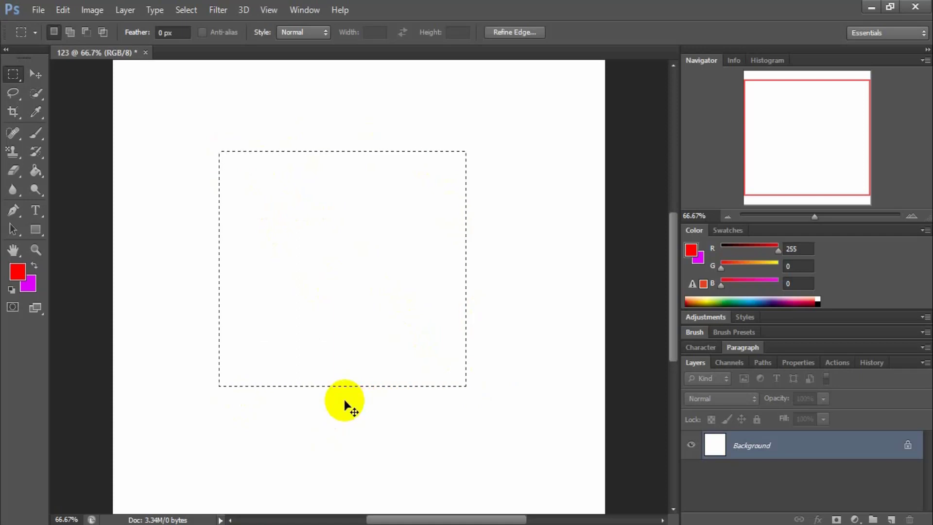
pyautogui.hotkey('ctrl', 's')
pyautogui.click(634, 344)
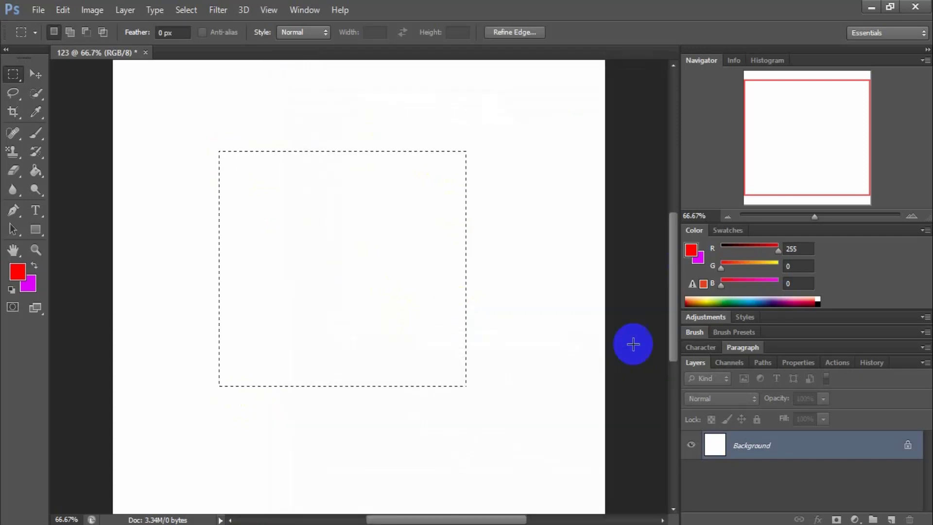
pyautogui.click(458, 298)
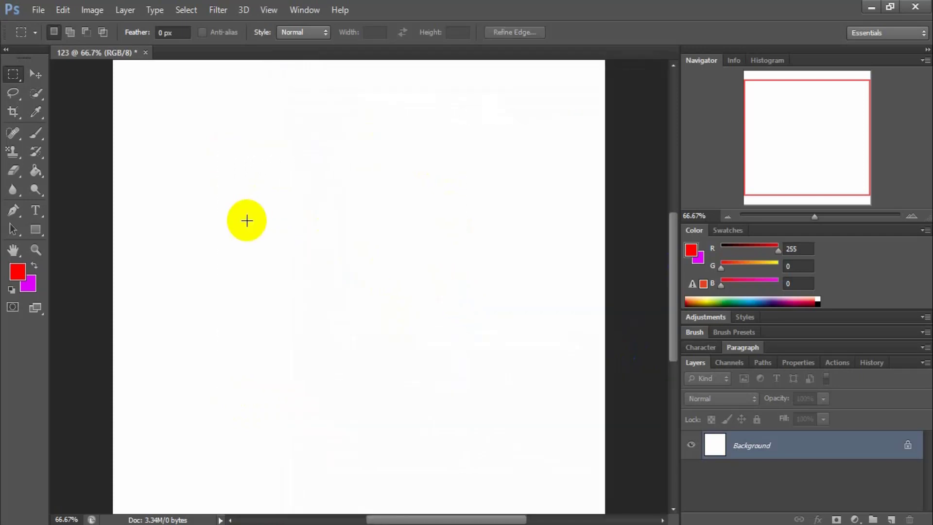
# Draw a wide rectangular selection across the canvas, fill it with the magenta background colour and deselect.
pyautogui.moveTo(180, 178); pyautogui.dragTo(516, 335)
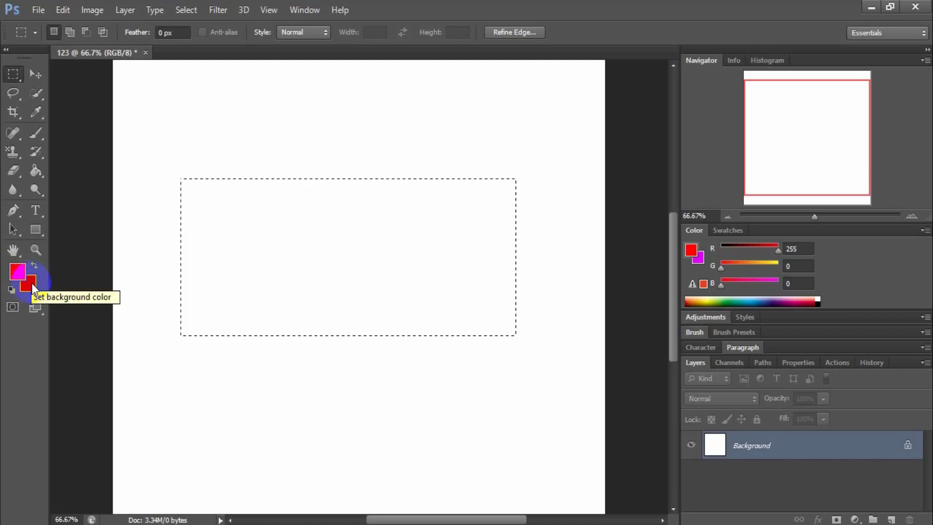
pyautogui.hotkey('ctrl', 'BackSpace')
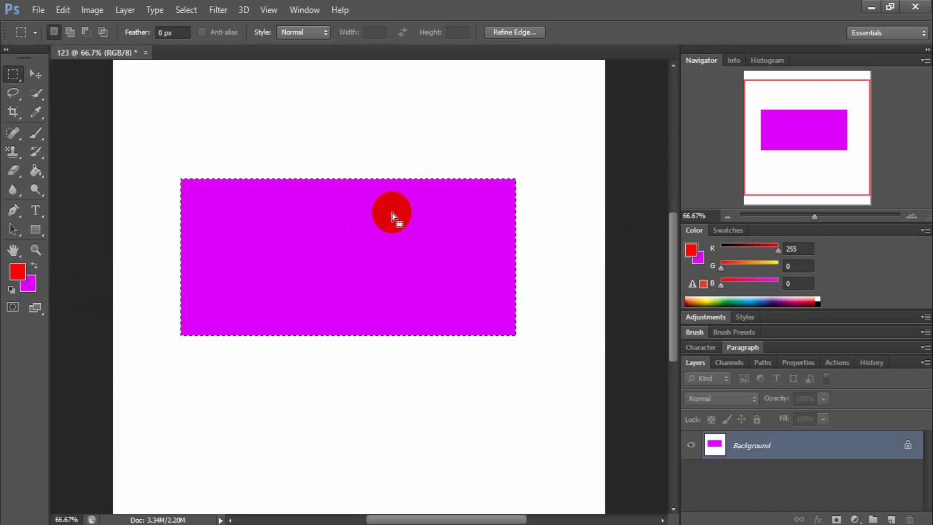
pyautogui.click(392, 212)
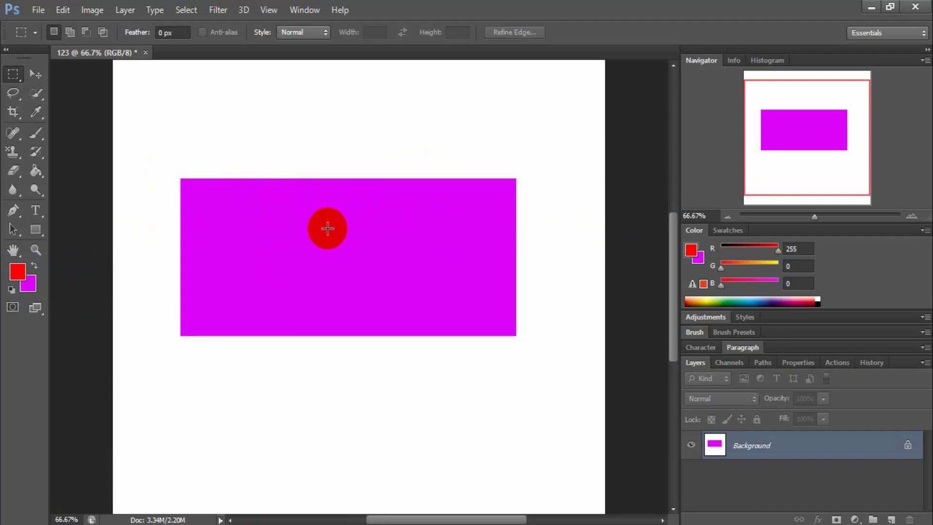
# Try to move the magenta rectangle on the locked Background layer with the Move tool.
pyautogui.click(34, 72)
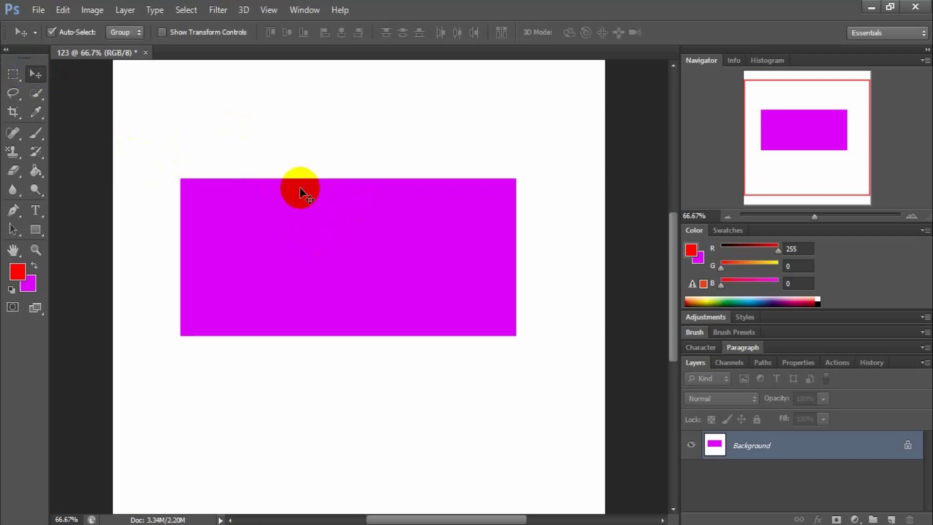
pyautogui.click(330, 240)
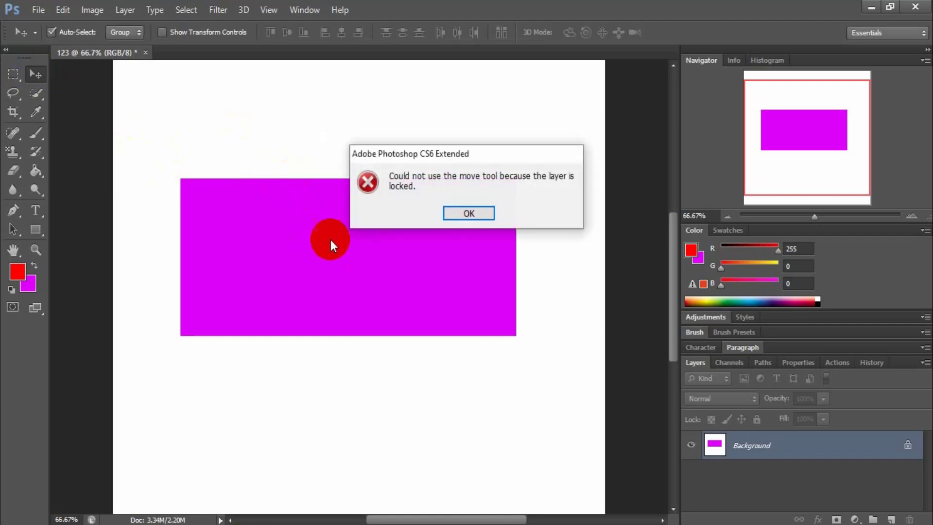
pyautogui.click(469, 214)
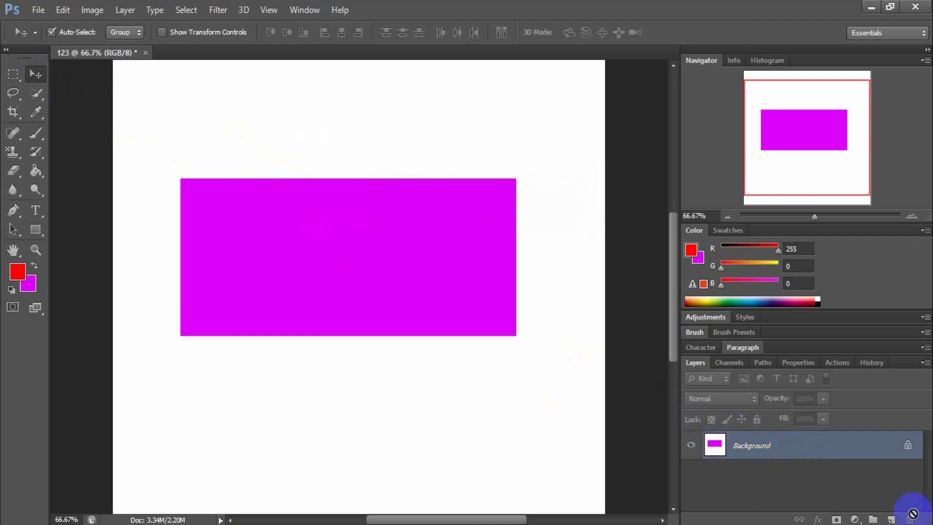
pyautogui.click(888, 519)
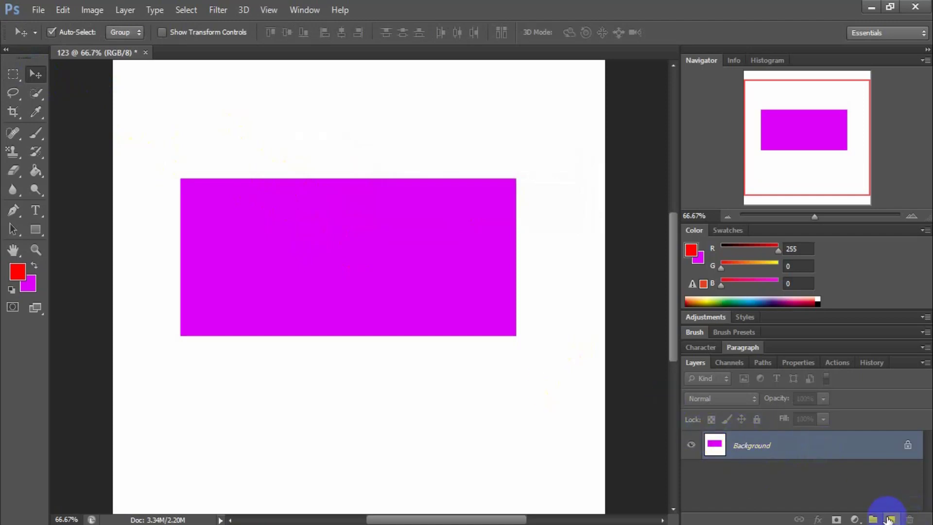
pyautogui.moveTo(444, 290); pyautogui.dragTo(379, 244)
pyautogui.click(454, 211)
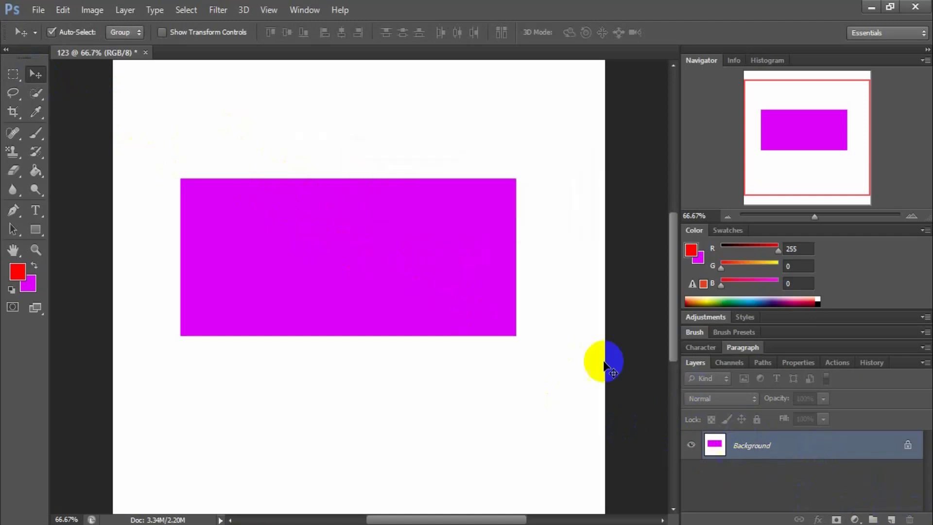
pyautogui.click(485, 330)
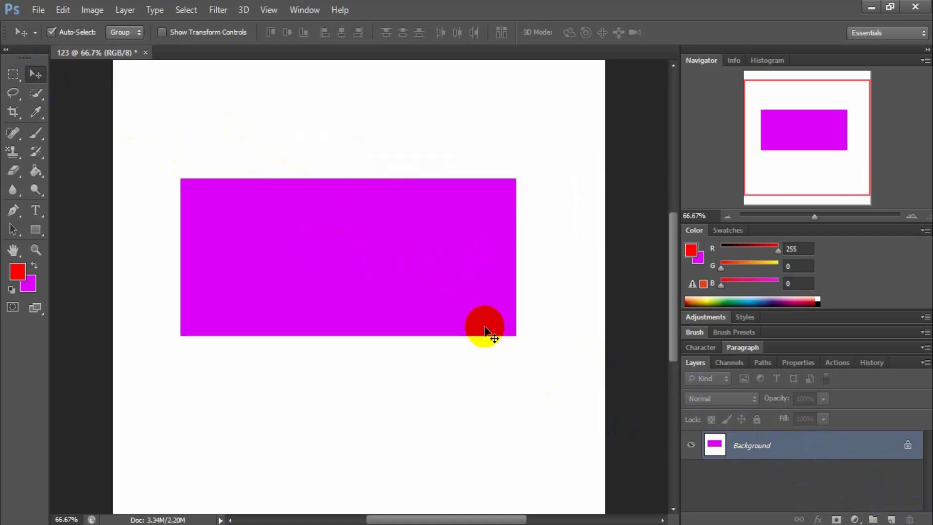
# Undo the deselection and the magenta fill, and add a new empty layer above the Background.
pyautogui.hotkey('ctrl', 'alt', 'z')
pyautogui.hotkey('ctrl', 'alt', 'z')
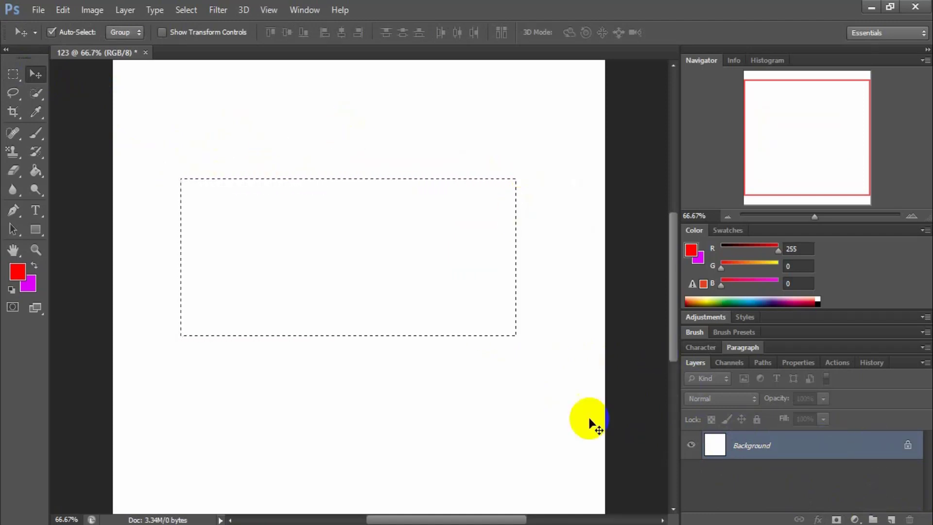
pyautogui.click(893, 518)
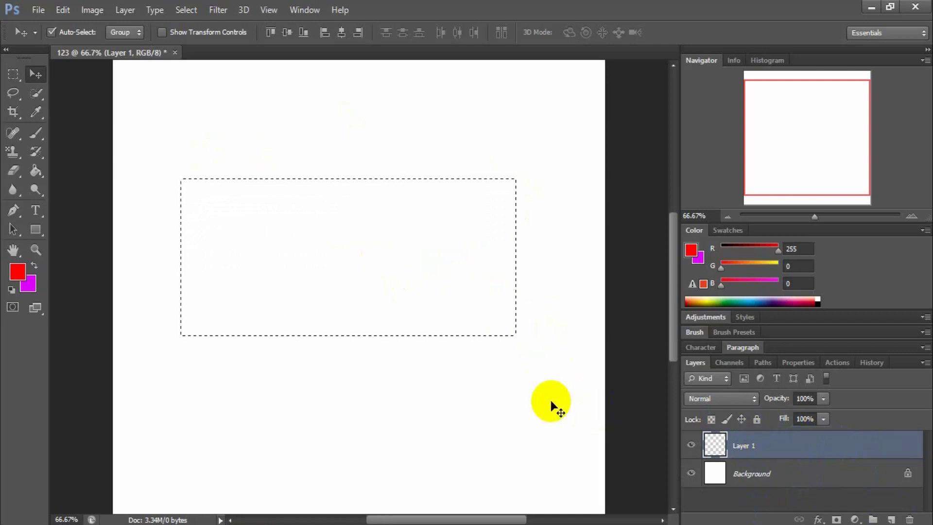
pyautogui.click(889, 519)
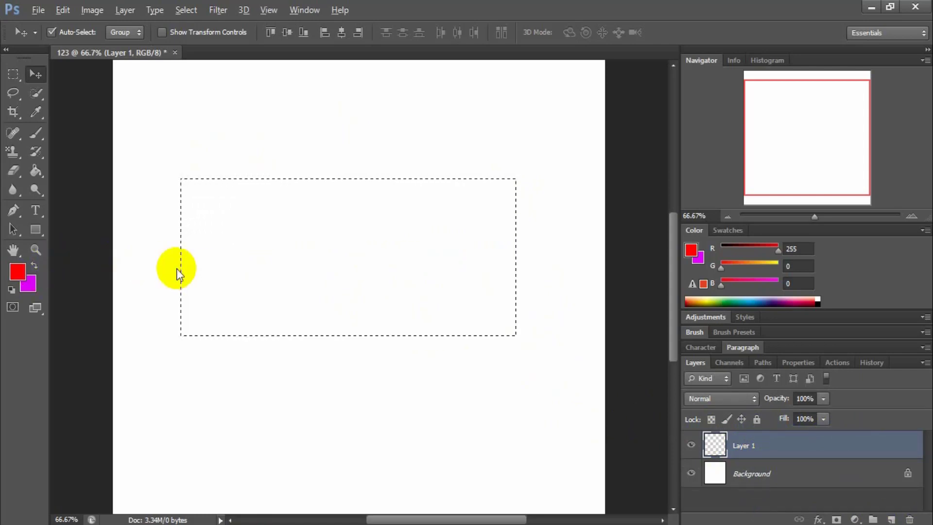
# Fill the wide rectangular selection on Layer 1 with the red foreground colour and deselect it.
pyautogui.hotkey('alt', 'BackSpace')
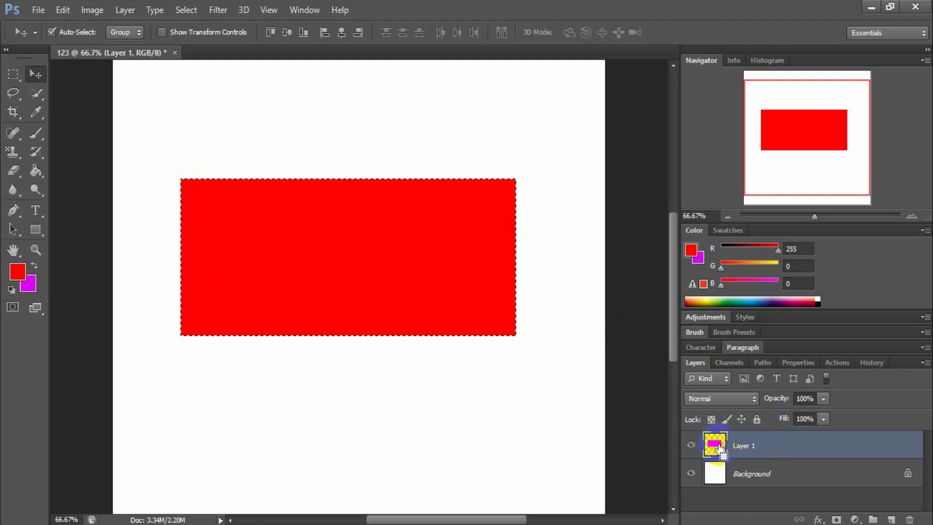
pyautogui.hotkey('ctrl', 'd')
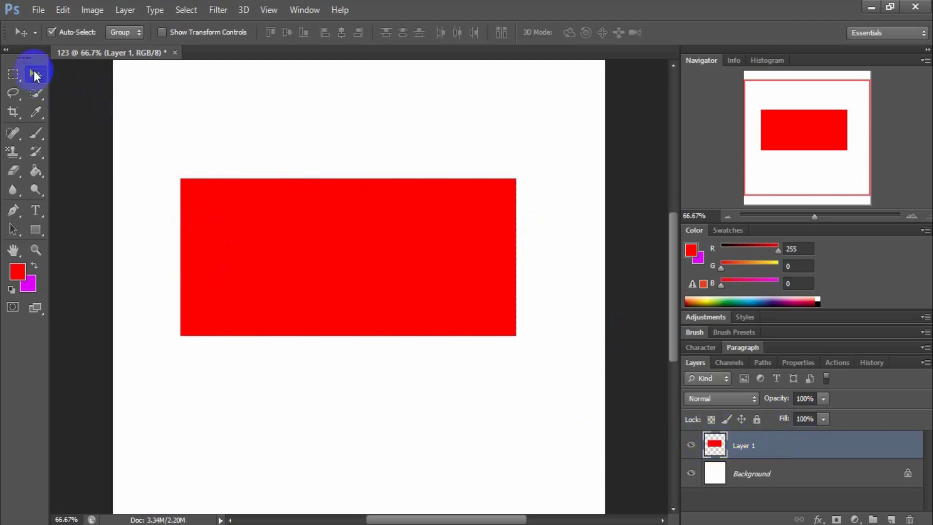
# Reposition the red rectangle on Layer 1 near the middle of the canvas, hiding and showing the layer between moves.
pyautogui.moveTo(316, 266)
pyautogui.mouseDown()
pyautogui.moveTo(367, 208)
pyautogui.moveTo(277, 357)
pyautogui.moveTo(310, 254)
pyautogui.moveTo(299, 261)
pyautogui.mouseUp()
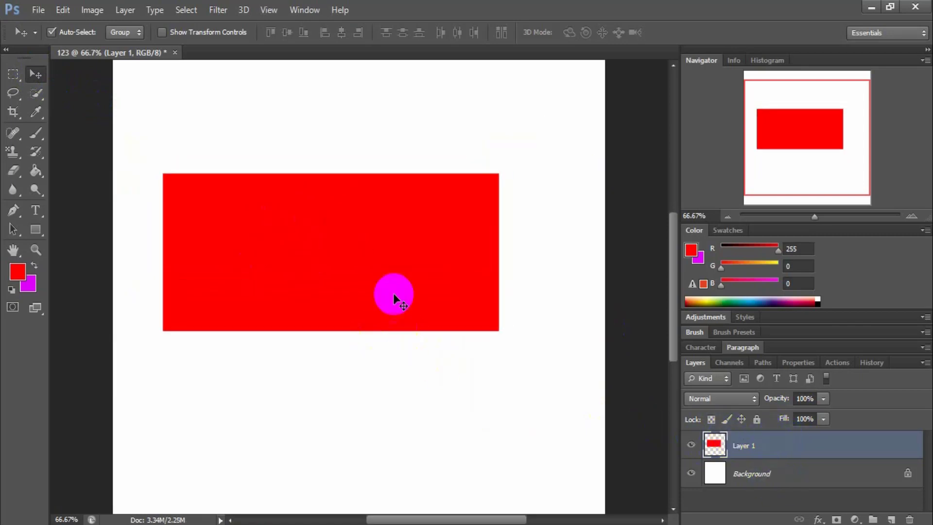
pyautogui.moveTo(393, 295)
pyautogui.mouseDown()
pyautogui.moveTo(446, 319)
pyautogui.moveTo(389, 188)
pyautogui.moveTo(396, 282)
pyautogui.mouseUp()
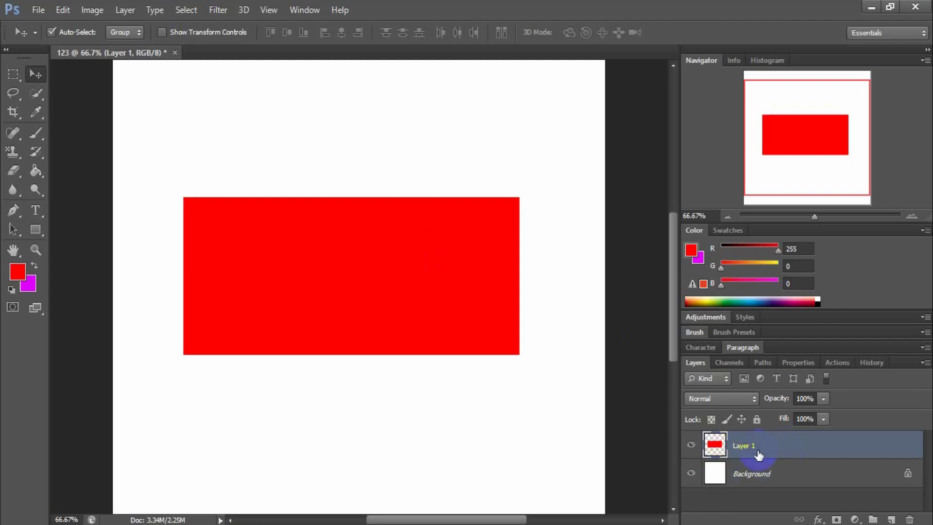
pyautogui.click(690, 446)
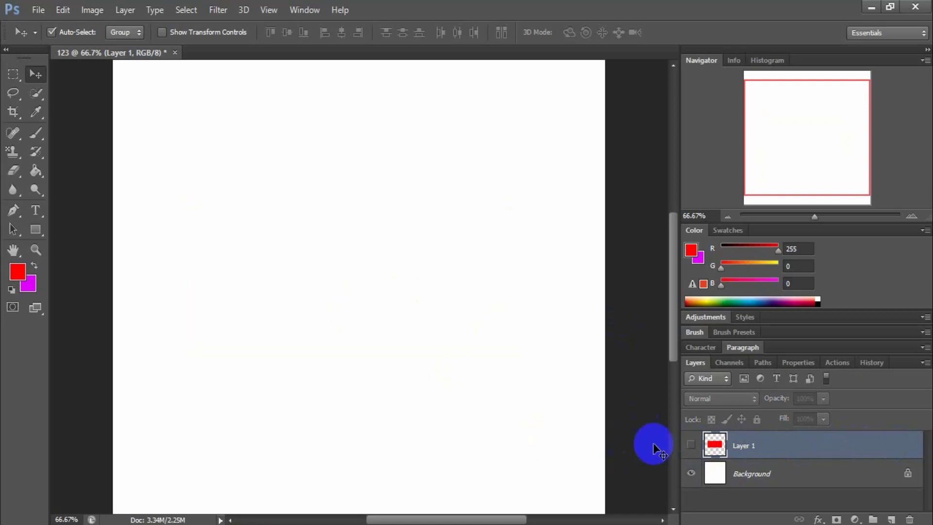
pyautogui.click(691, 446)
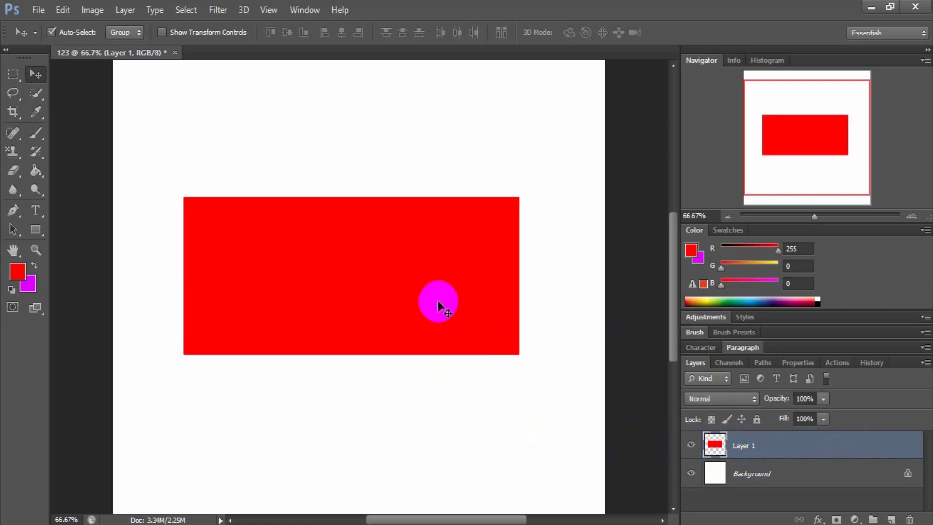
pyautogui.moveTo(438, 300); pyautogui.dragTo(421, 310)
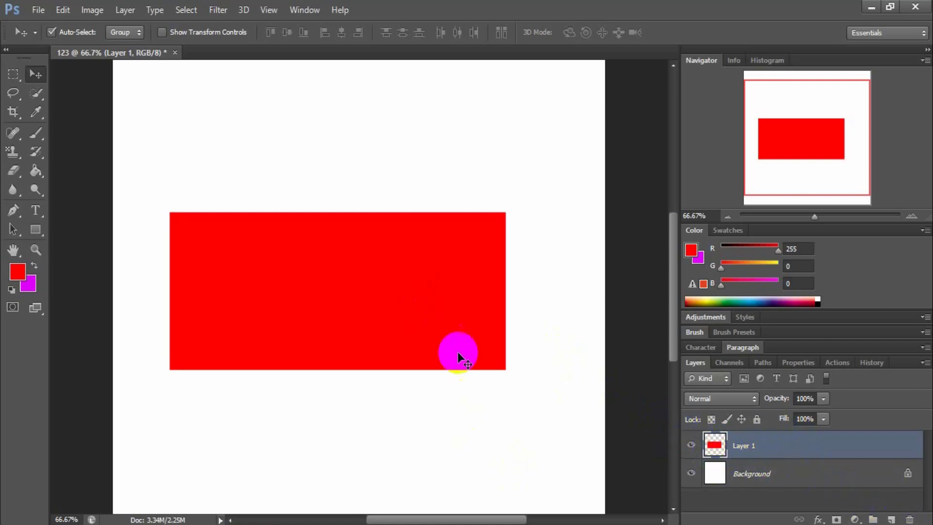
pyautogui.moveTo(381, 308)
pyautogui.mouseDown()
pyautogui.moveTo(367, 339)
pyautogui.moveTo(394, 319)
pyautogui.mouseUp()
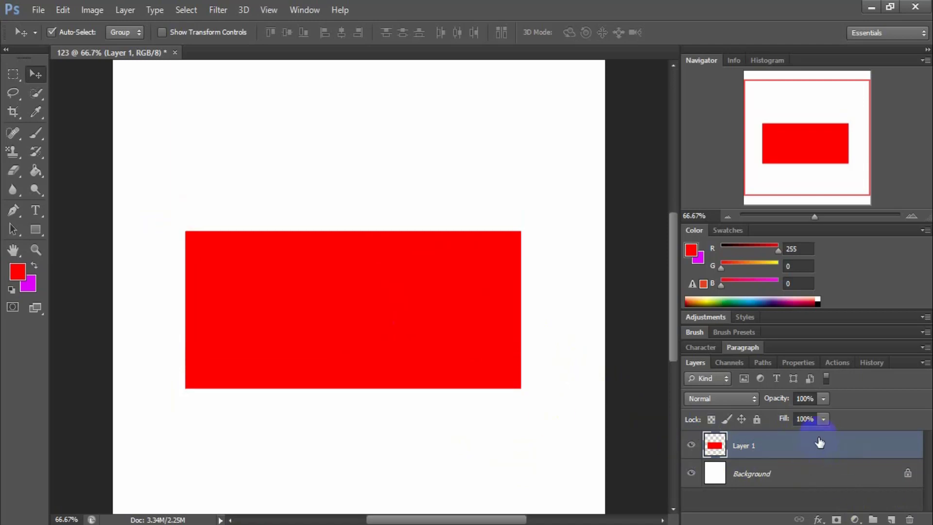
pyautogui.moveTo(458, 311); pyautogui.dragTo(454, 293)
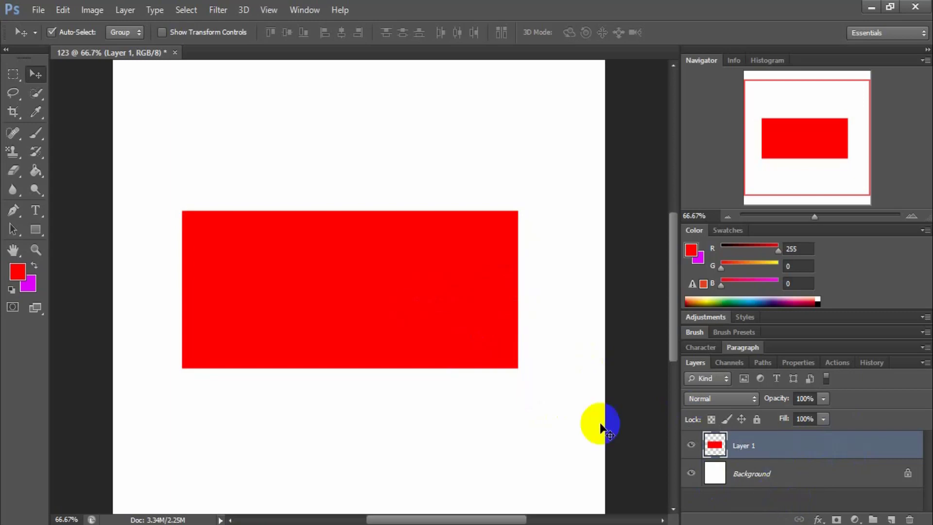
# Shift the red rectangle slightly on Layer 1, delete the layer, and undo that deletion.
pyautogui.moveTo(408, 313)
pyautogui.mouseDown()
pyautogui.moveTo(435, 354)
pyautogui.moveTo(408, 334)
pyautogui.moveTo(408, 307)
pyautogui.mouseUp()
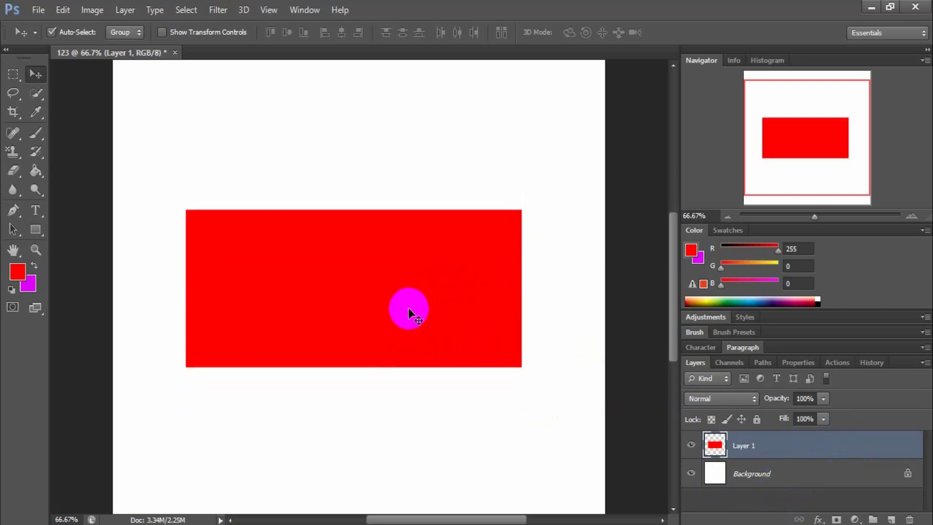
pyautogui.moveTo(327, 241); pyautogui.dragTo(313, 261)
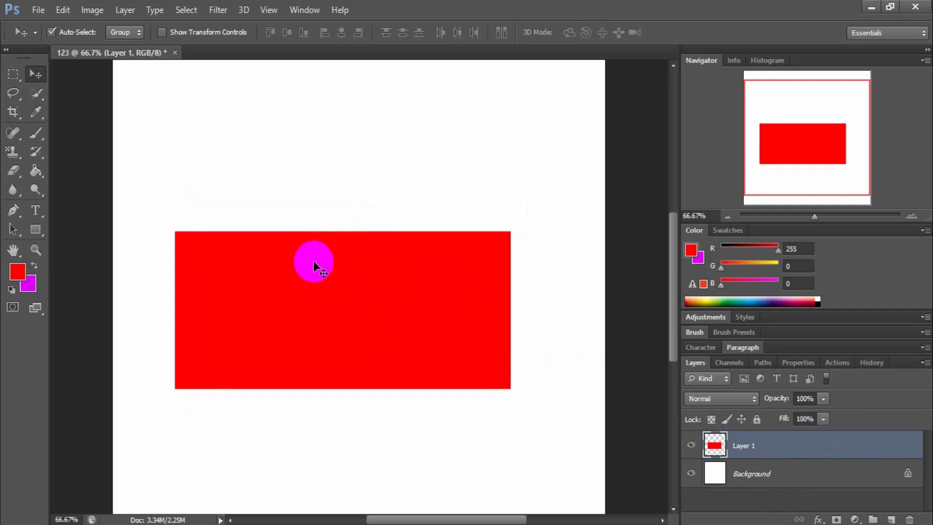
pyautogui.press('Delete')
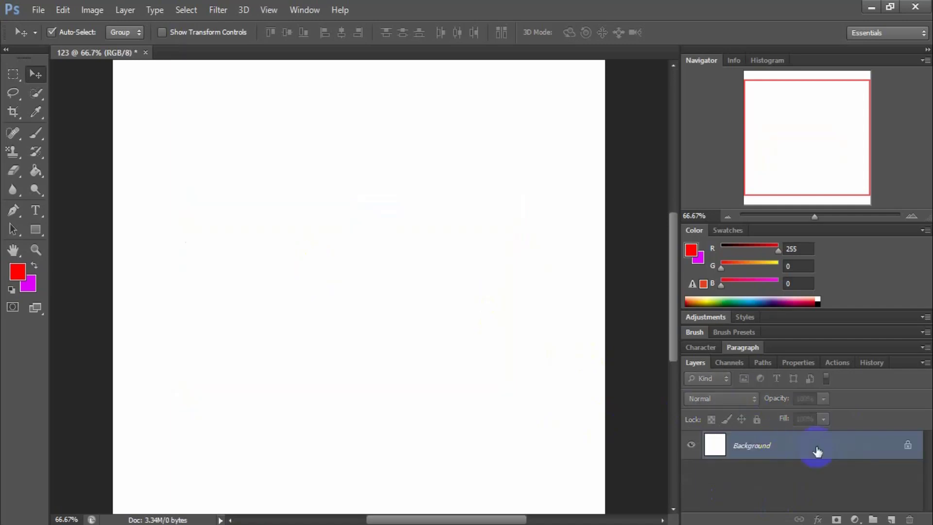
pyautogui.hotkey('ctrl', 'z')
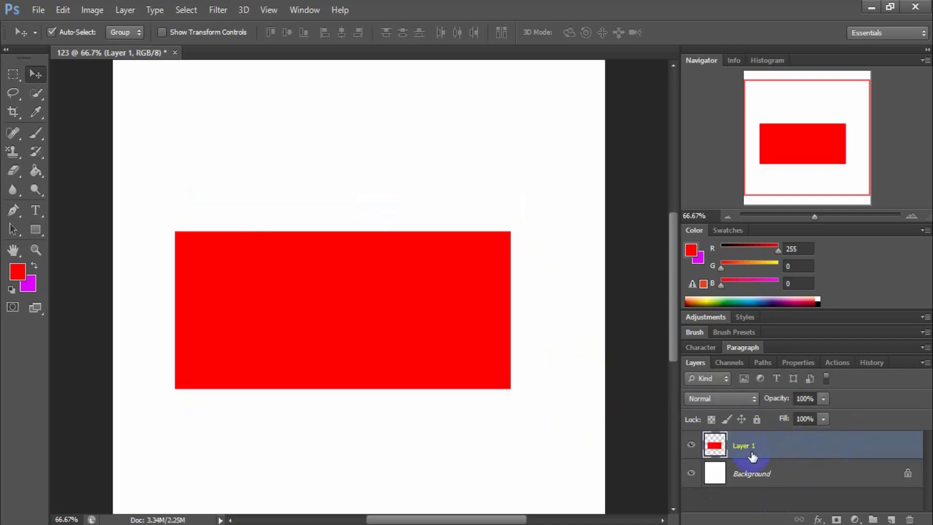
# Move the red rectangle higher on the canvas, and delete Layer 1.
pyautogui.moveTo(445, 325); pyautogui.dragTo(447, 283)
pyautogui.click(834, 447)
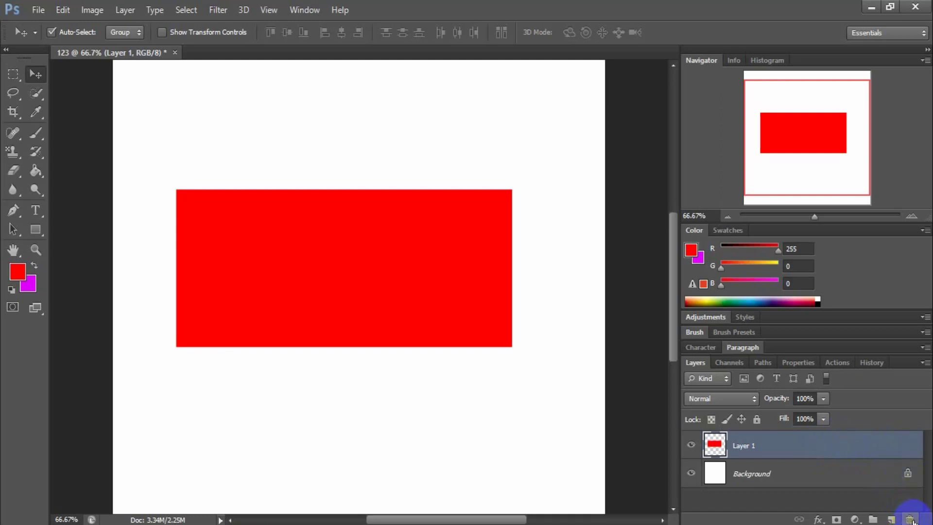
pyautogui.moveTo(858, 441); pyautogui.dragTo(909, 517)
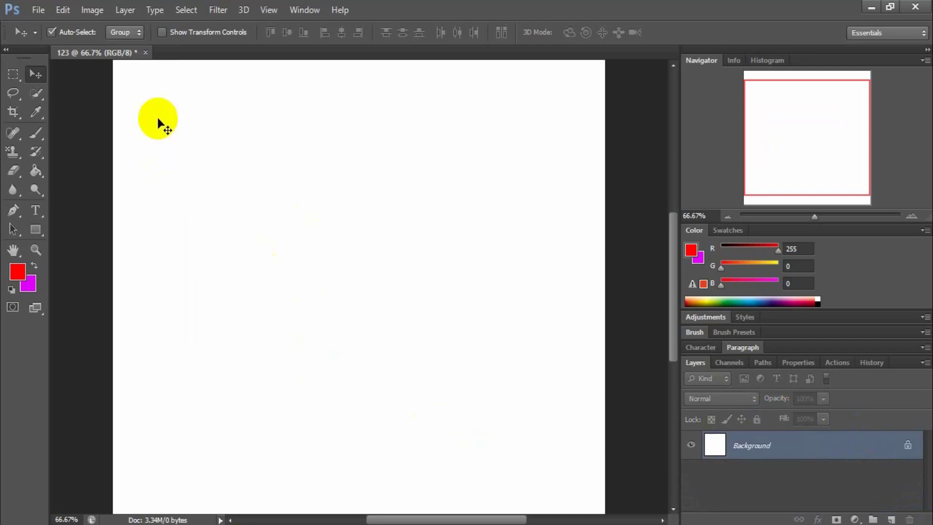
# Draw a rectangular selection in the upper middle of the blank canvas with the Rectangular Marquee Tool.
pyautogui.click(14, 75)
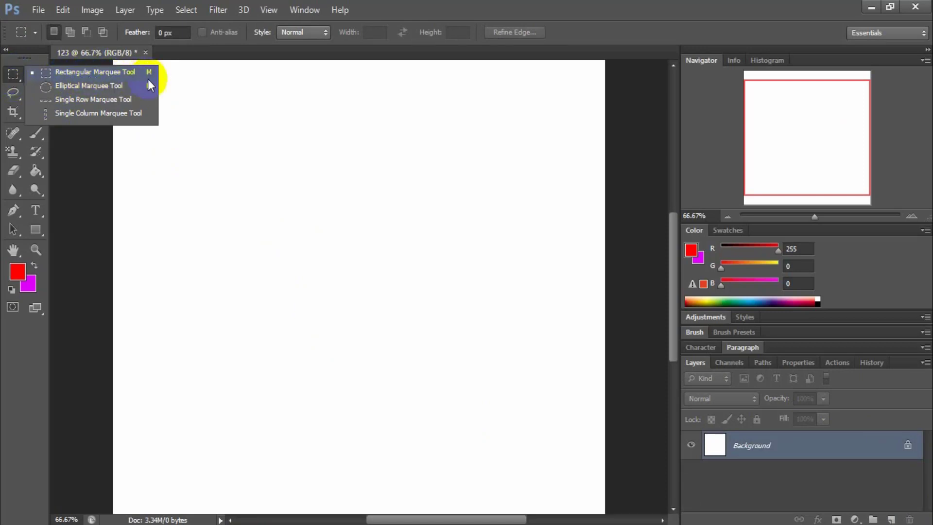
pyautogui.click(117, 74)
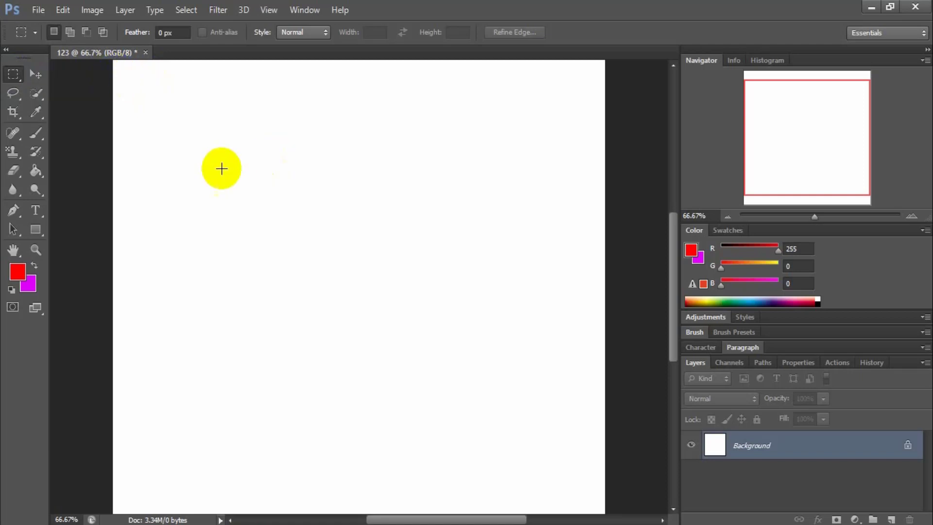
pyautogui.moveTo(216, 141); pyautogui.dragTo(440, 321)
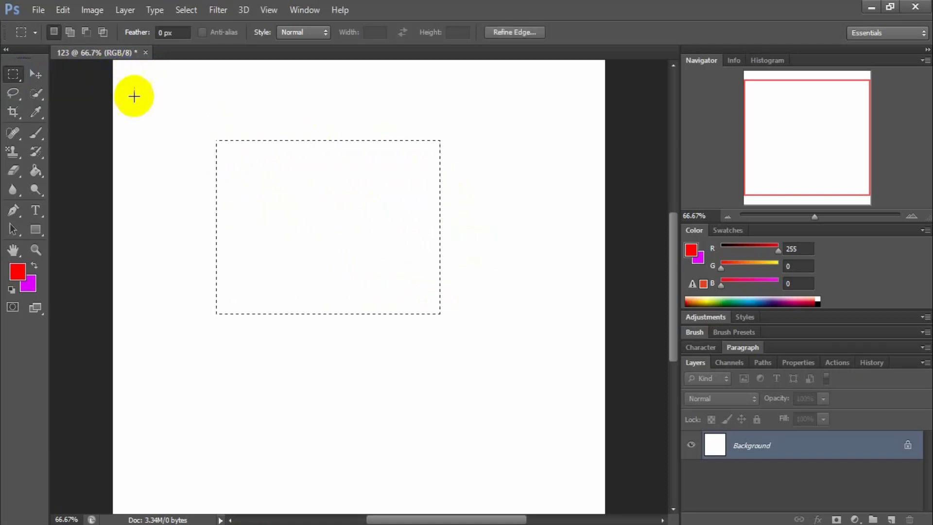
# Replace the selection with a wider rectangle near the canvas centre, using the Rectangular Marquee Tool in New selection mode.
pyautogui.click(33, 74)
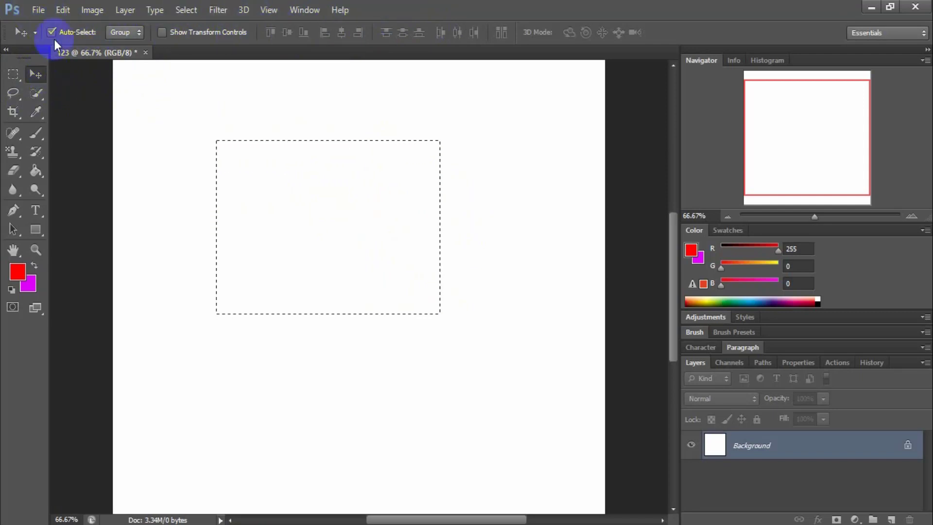
pyautogui.click(13, 76)
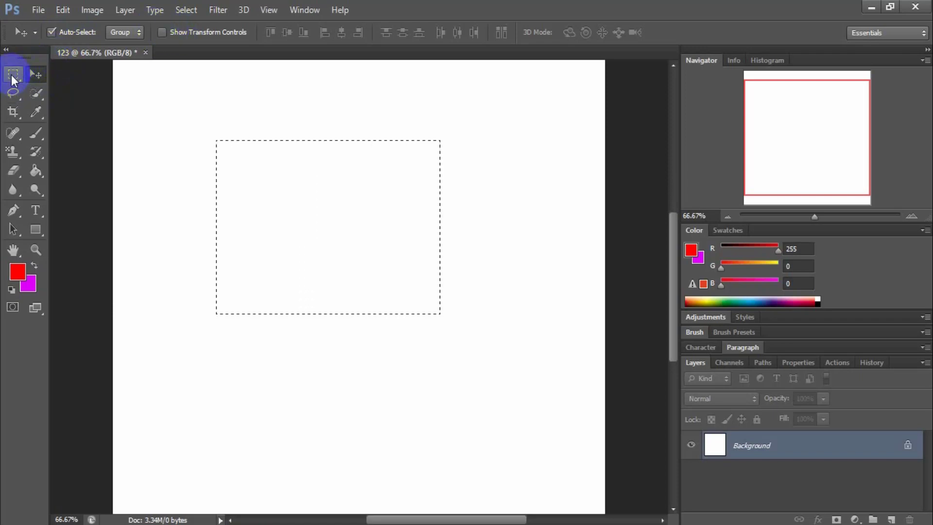
pyautogui.click(13, 76)
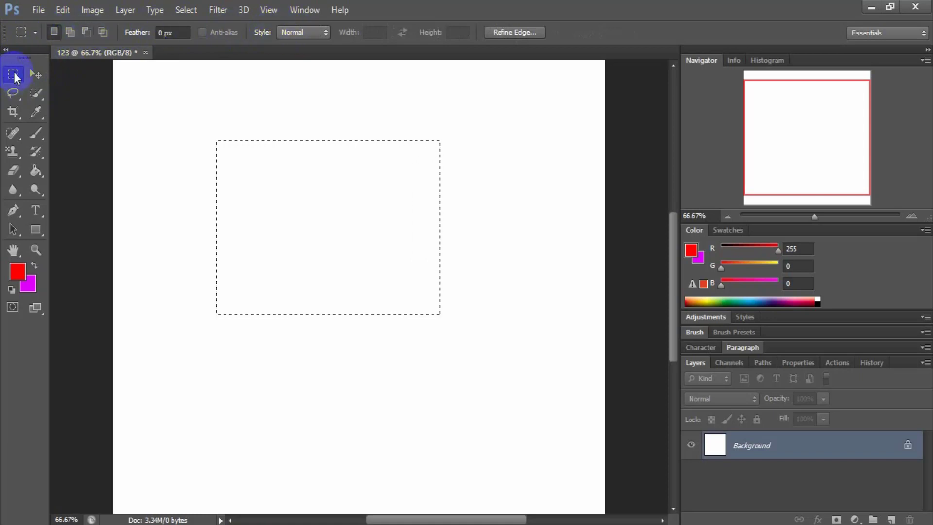
pyautogui.click(54, 32)
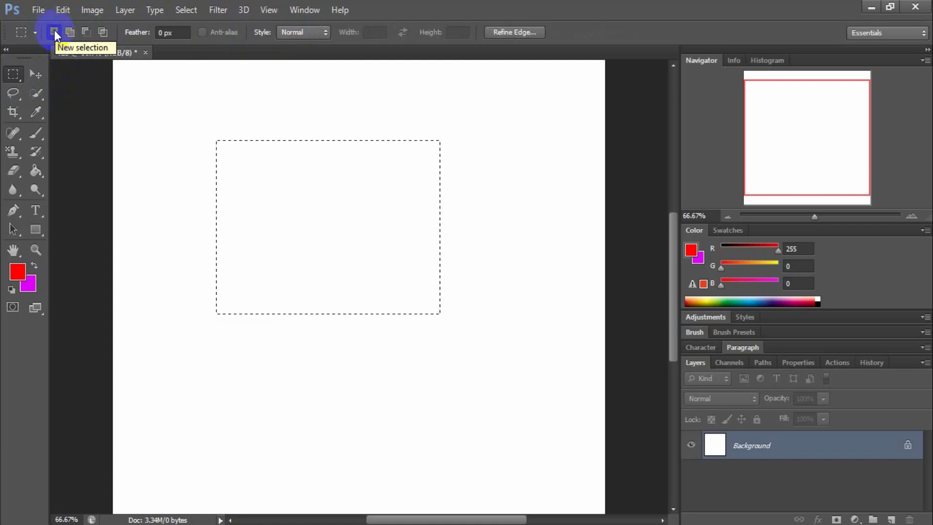
pyautogui.moveTo(185, 132); pyautogui.dragTo(405, 382)
pyautogui.moveTo(477, 182); pyautogui.dragTo(221, 355)
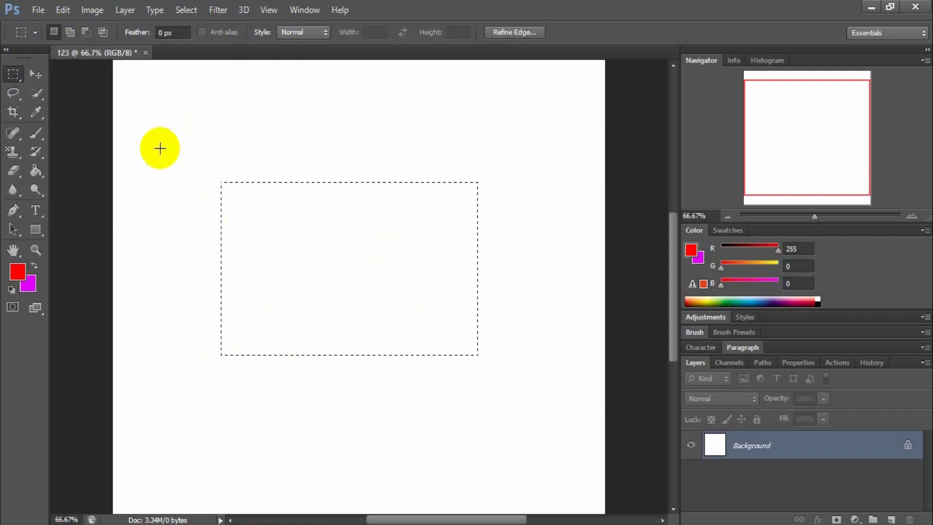
# Add four smaller rectangles overlapping the corners of the wide selection, using Add to selection mode.
pyautogui.click(71, 33)
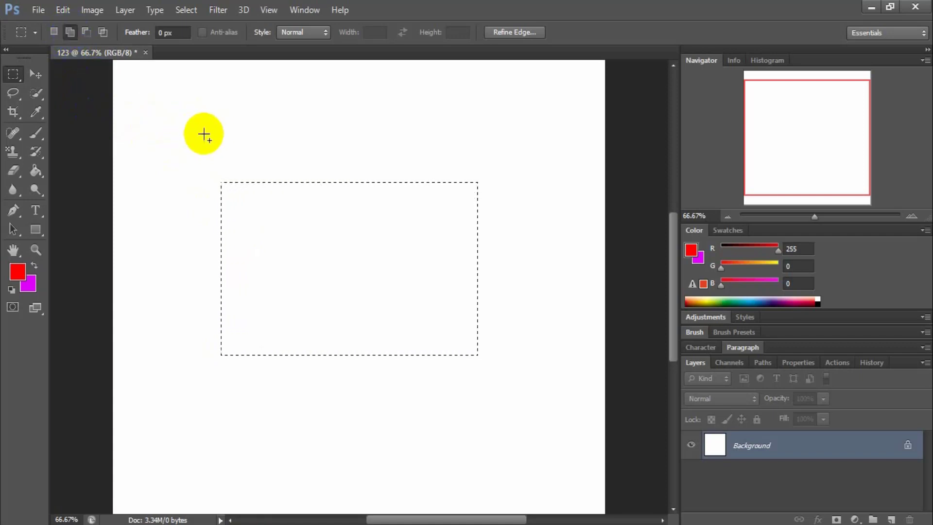
pyautogui.moveTo(164, 119); pyautogui.dragTo(319, 248)
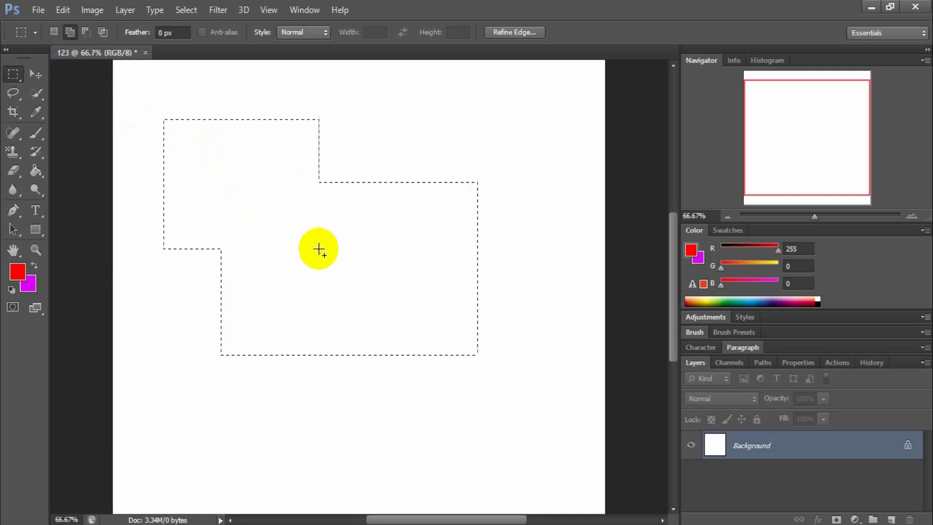
pyautogui.moveTo(532, 137); pyautogui.dragTo(445, 225)
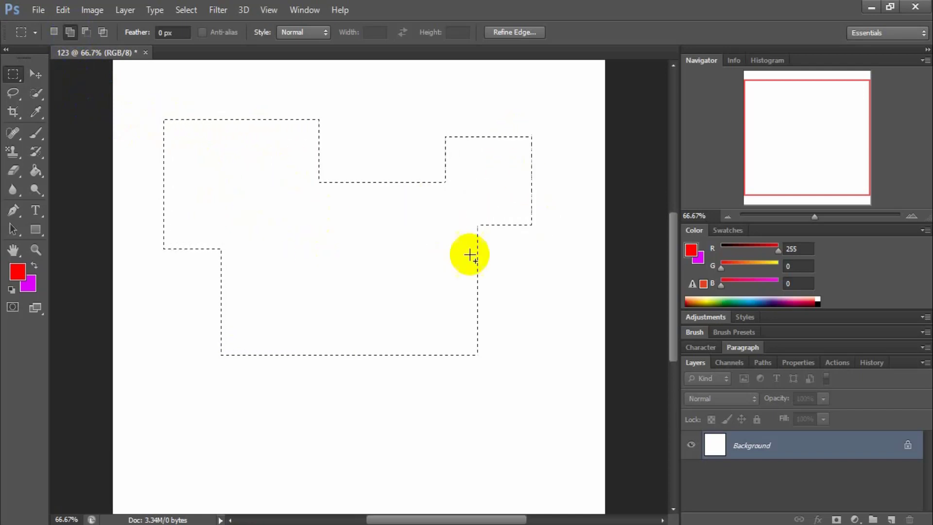
pyautogui.moveTo(535, 402); pyautogui.dragTo(432, 319)
pyautogui.moveTo(186, 402); pyautogui.dragTo(202, 370)
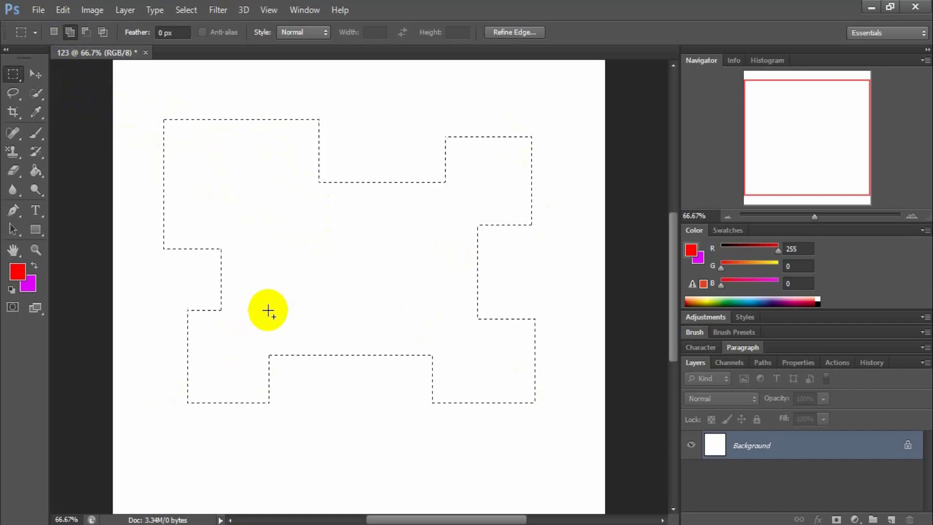
# Cut three overlapping rectangles out of the selection's upper-left part in Subtract from selection mode, leaving a stepped edge.
pyautogui.click(87, 31)
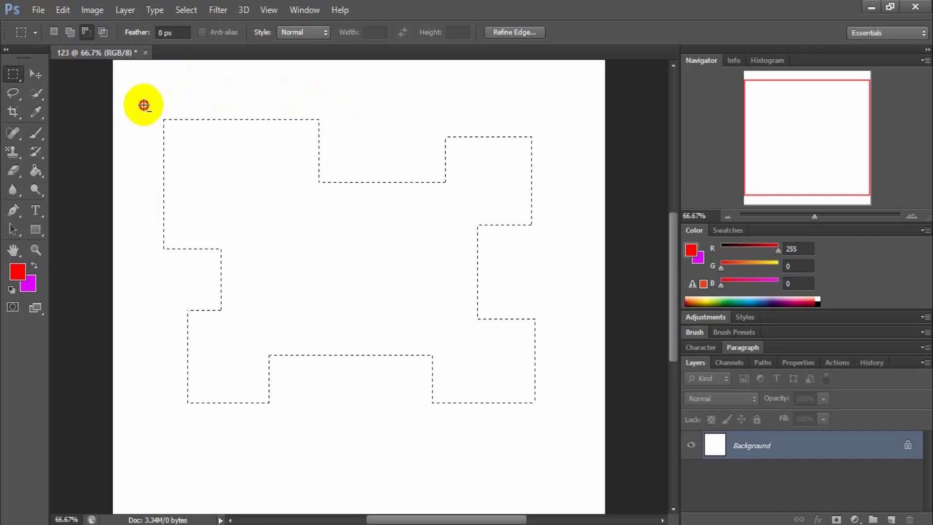
pyautogui.moveTo(144, 105); pyautogui.dragTo(186, 130)
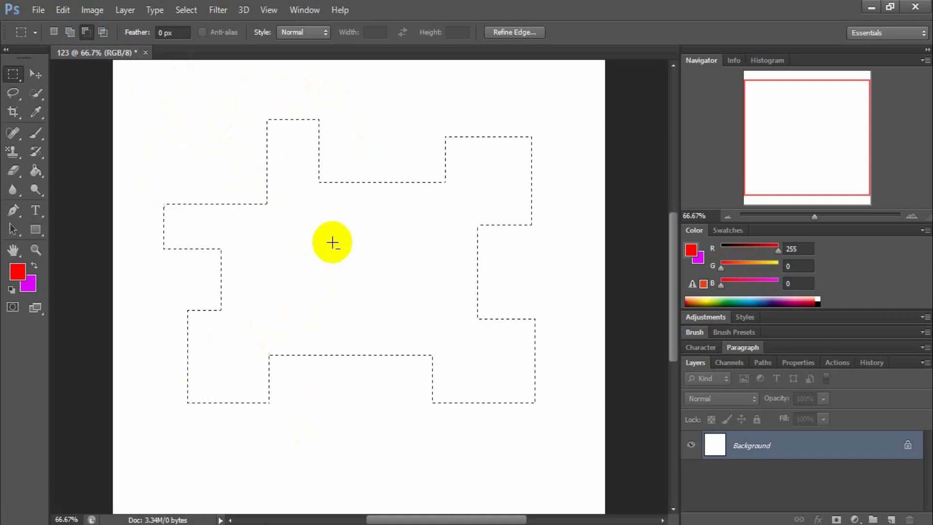
pyautogui.moveTo(217, 77); pyautogui.dragTo(351, 237)
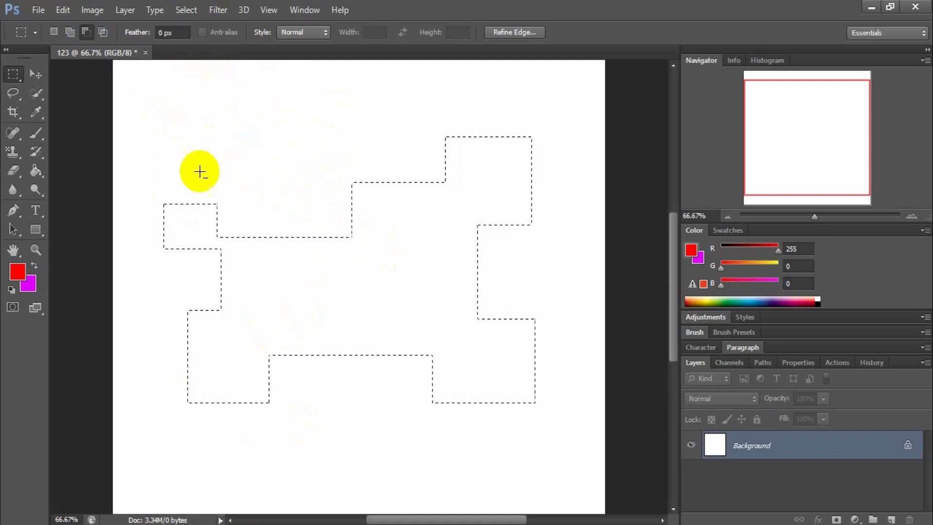
pyautogui.moveTo(135, 172); pyautogui.dragTo(248, 274)
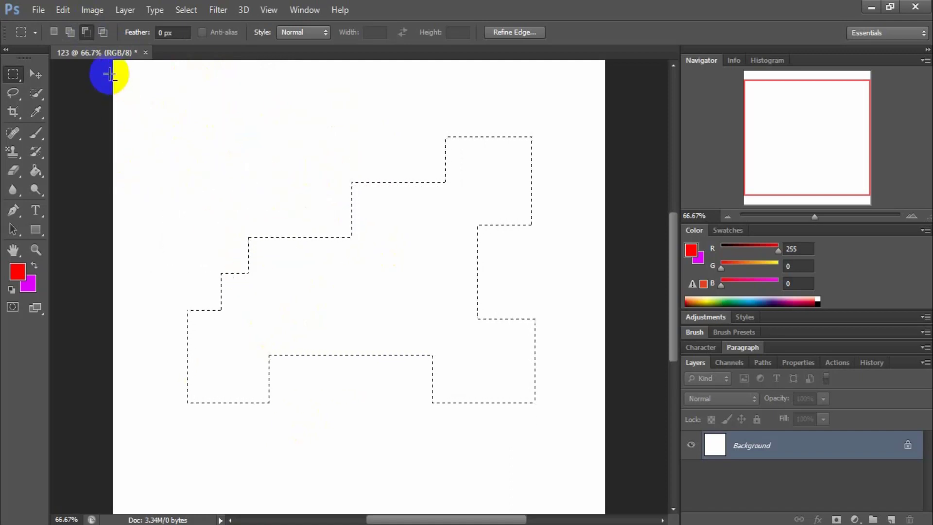
# Reduce the stepped selection to a small central rectangle with two overlapping marquees in Intersect with selection mode.
pyautogui.click(103, 32)
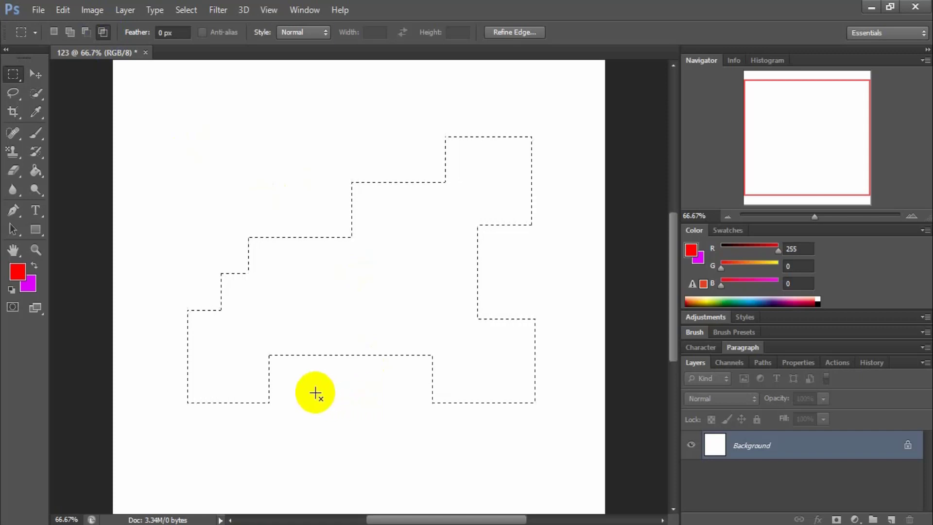
pyautogui.moveTo(319, 408); pyautogui.dragTo(413, 256)
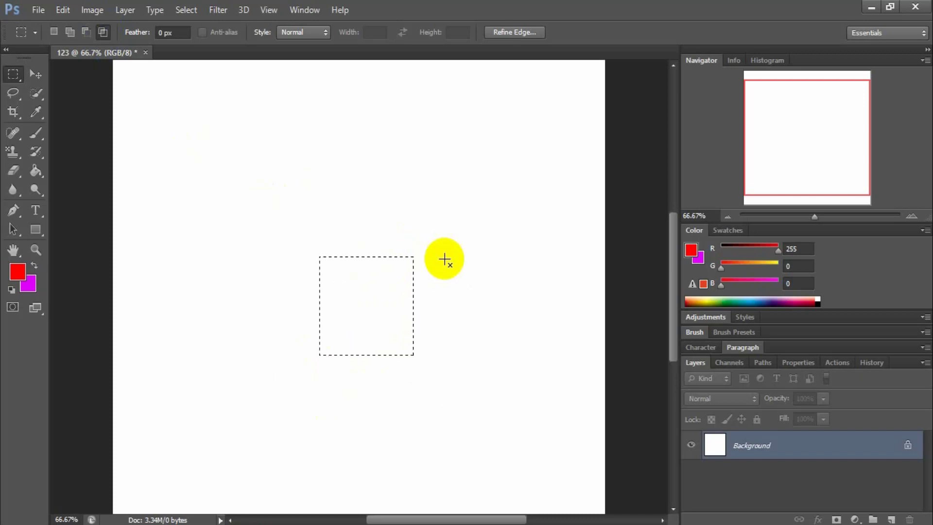
pyautogui.moveTo(436, 227); pyautogui.dragTo(364, 310)
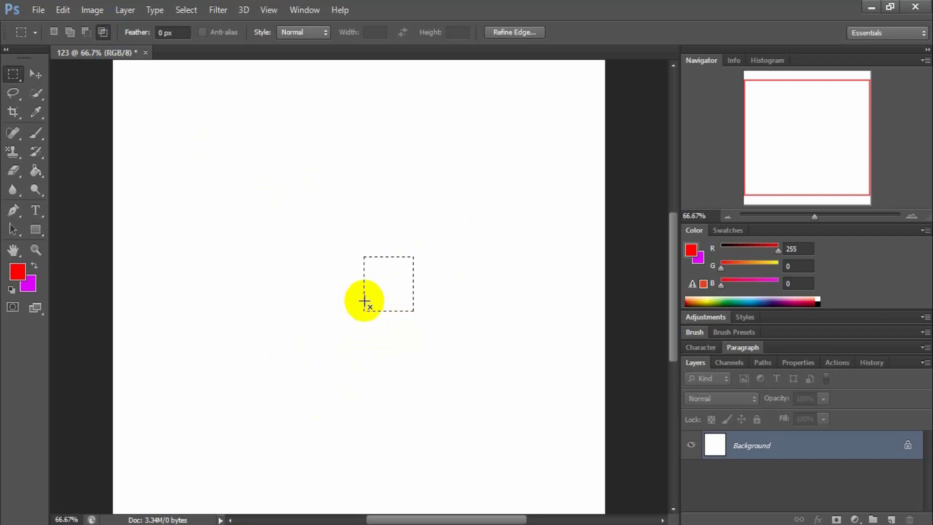
# Return the Rectangular Marquee Tool to New selection mode and clear the small central selection.
pyautogui.click(9, 73)
pyautogui.click(68, 73)
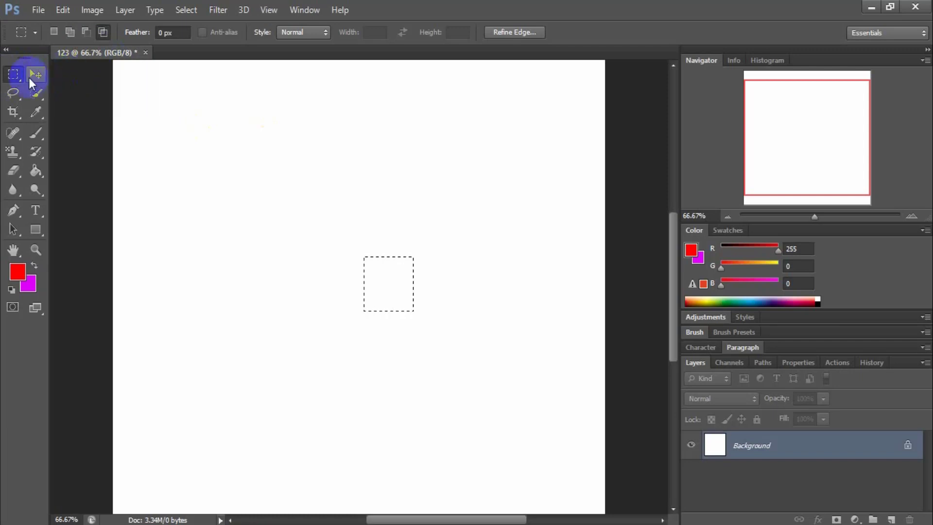
pyautogui.moveTo(16, 73); pyautogui.dragTo(69, 72)
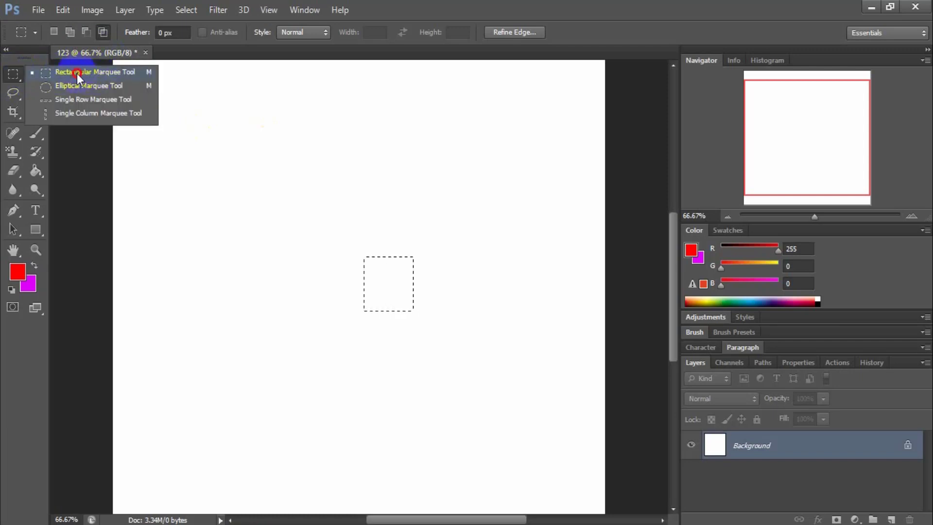
pyautogui.click(77, 73)
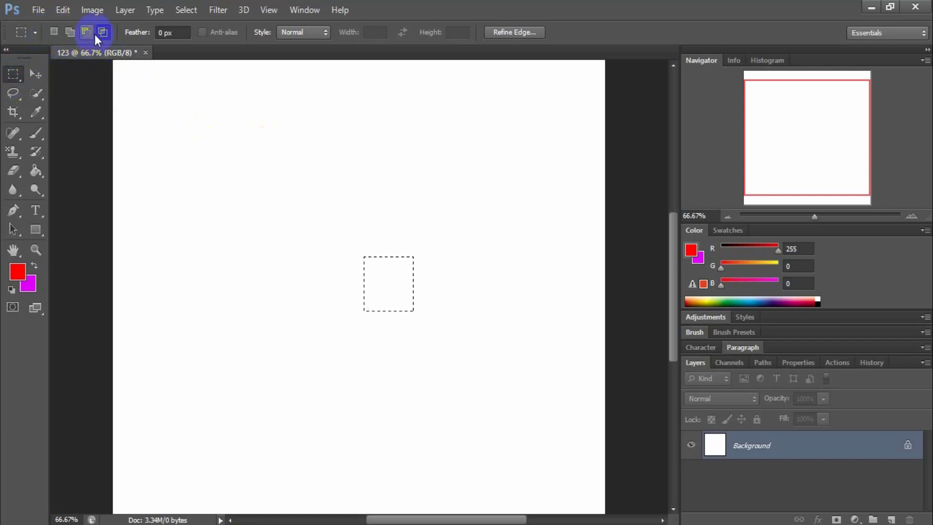
pyautogui.click(55, 32)
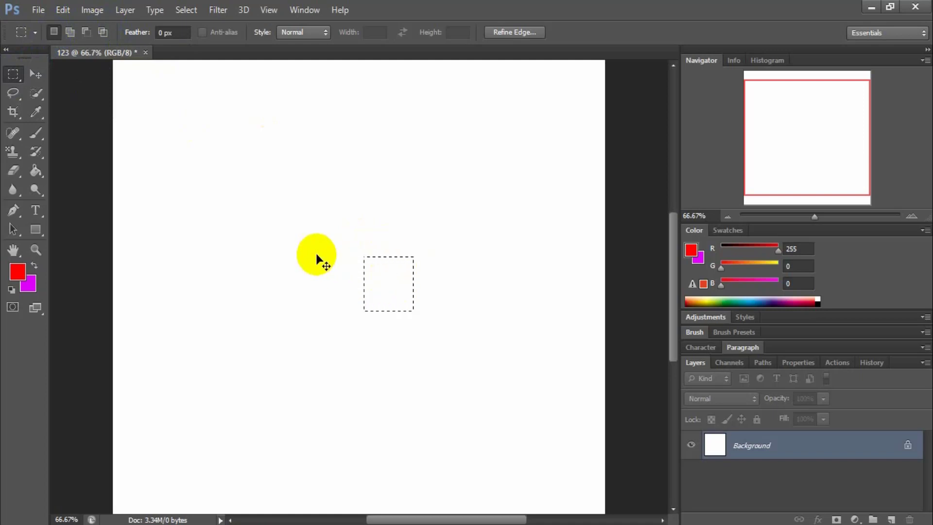
pyautogui.hotkey('ctrl', 'd')
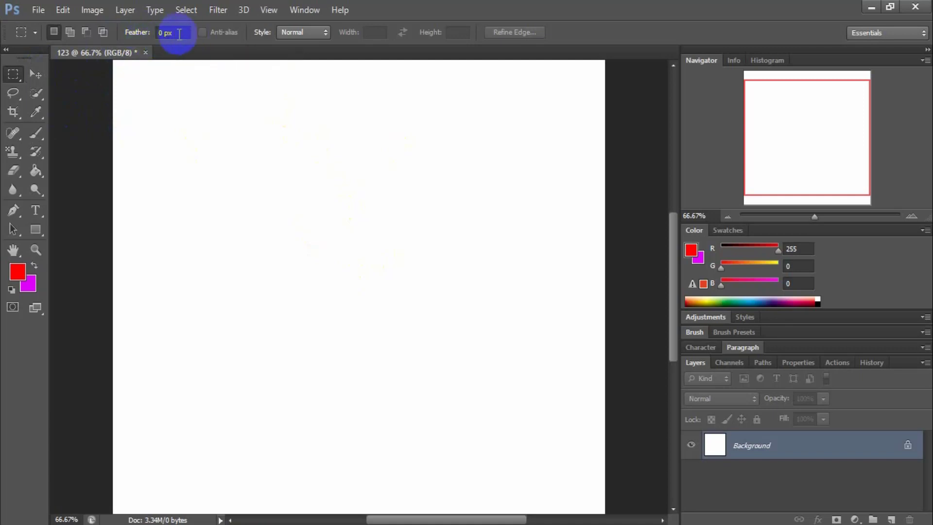
# Draw a nearly square selection in the canvas's upper-left area and fill it with the red foreground colour on a new layer.
pyautogui.moveTo(167, 151); pyautogui.dragTo(338, 312)
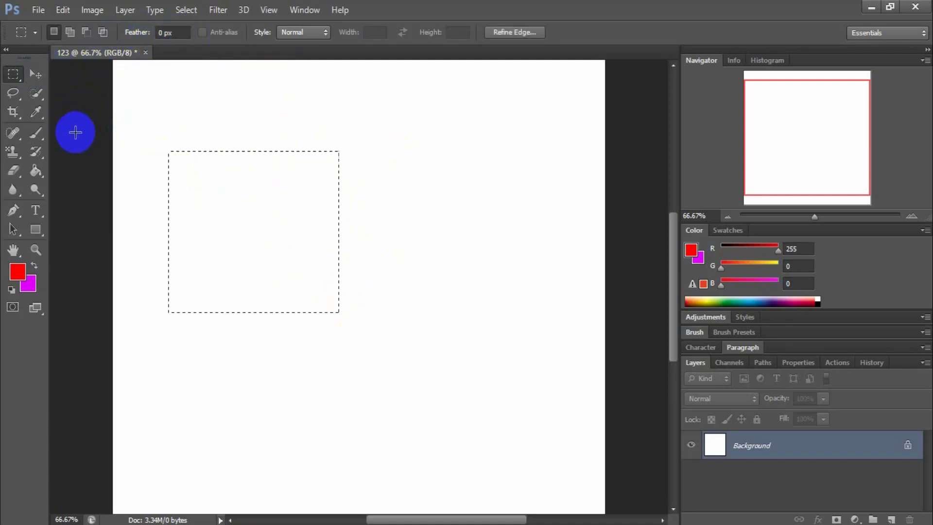
pyautogui.rightClick(12, 74)
pyautogui.click(9, 75)
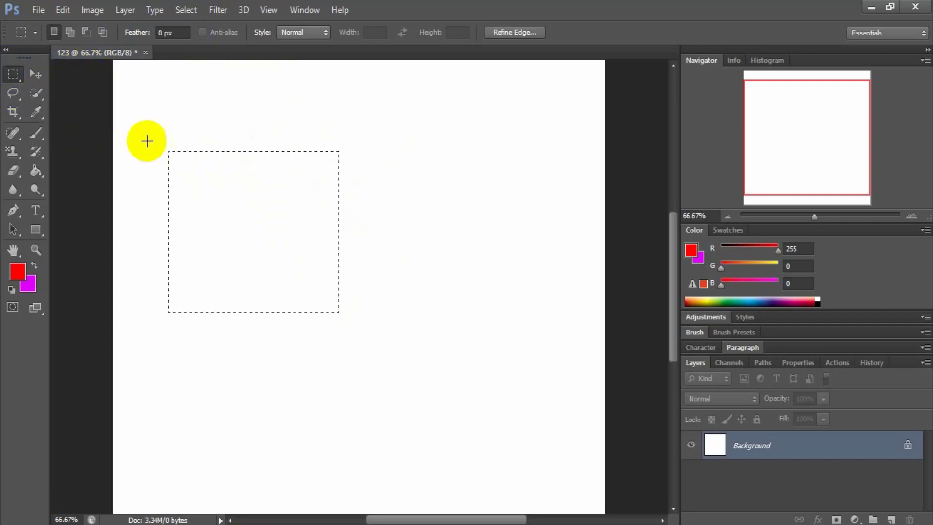
pyautogui.click(890, 518)
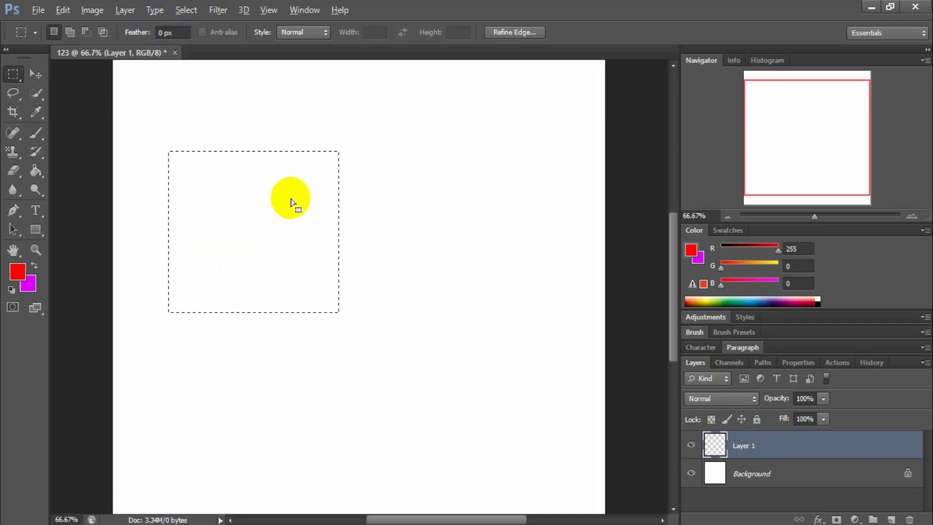
pyautogui.hotkey('alt', 'BackSpace')
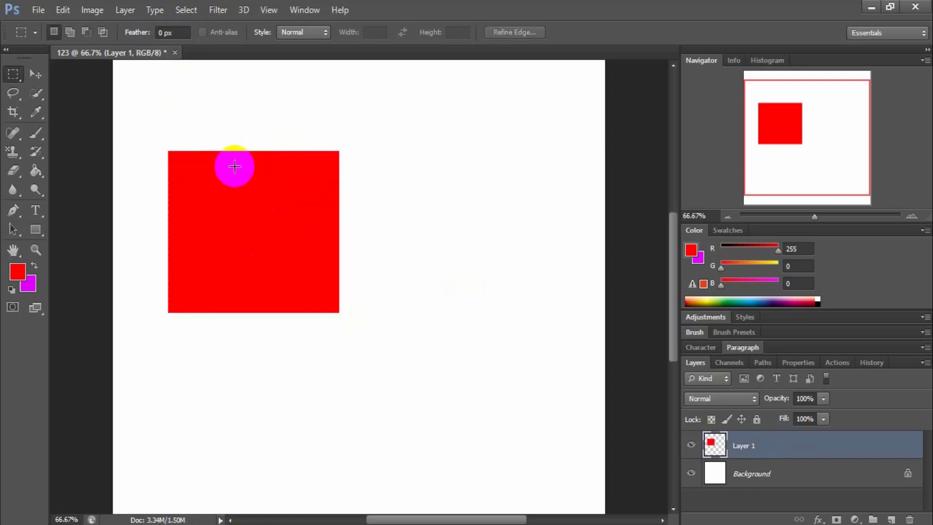
# Set Feather to 30 px, fill a square selection beside the red square with the red foreground colour, and deselect it.
pyautogui.click(165, 32)
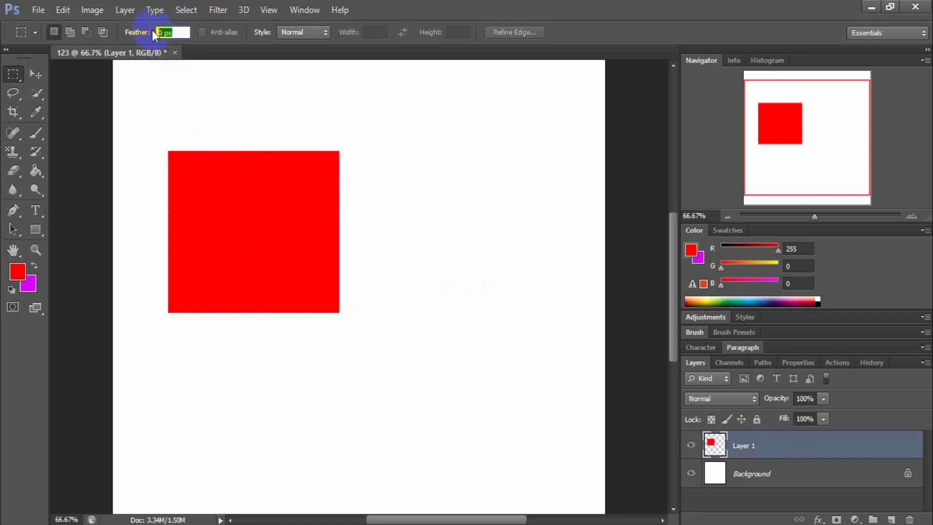
pyautogui.click(108, 62)
pyautogui.moveTo(384, 148); pyautogui.dragTo(544, 310)
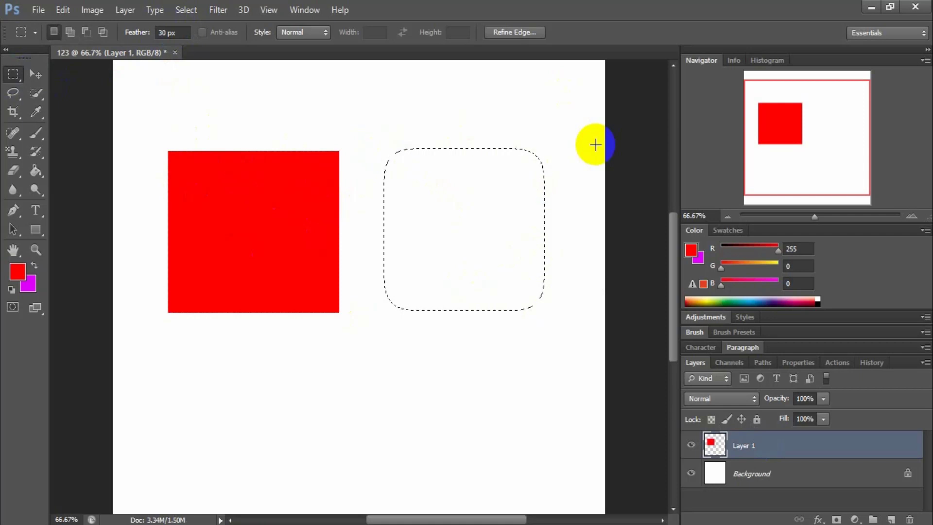
pyautogui.hotkey('alt', 'BackSpace')
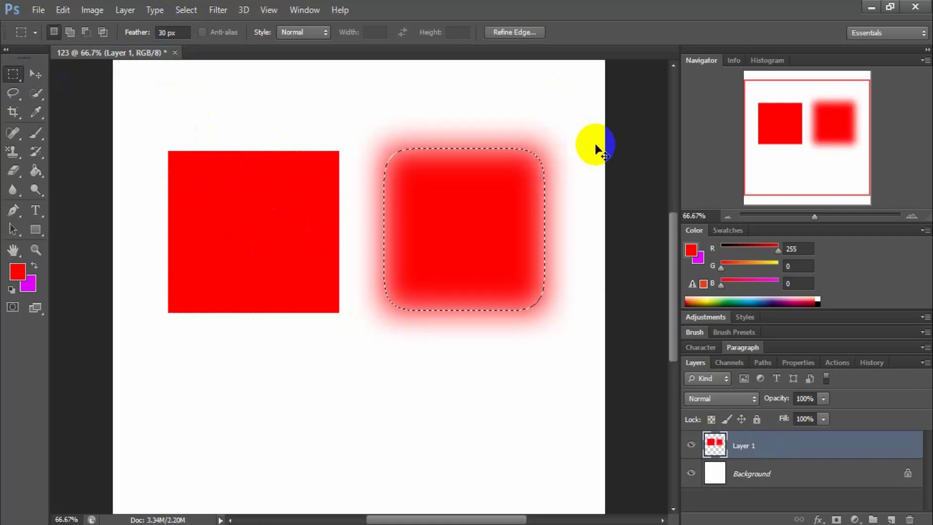
pyautogui.hotkey('ctrl', 'd')
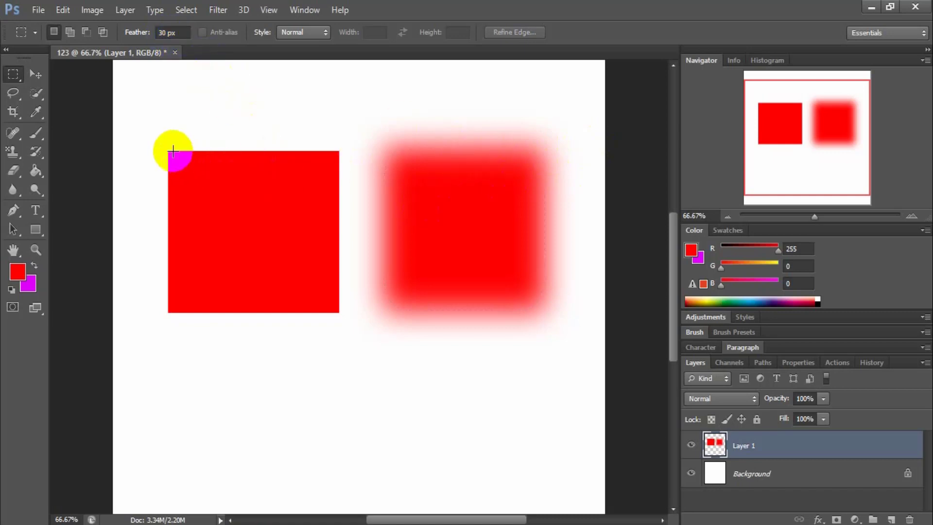
# Reset Feather to 0 px and delete the layer holding the sharp and feathered red squares.
pyautogui.moveTo(179, 33); pyautogui.dragTo(155, 36)
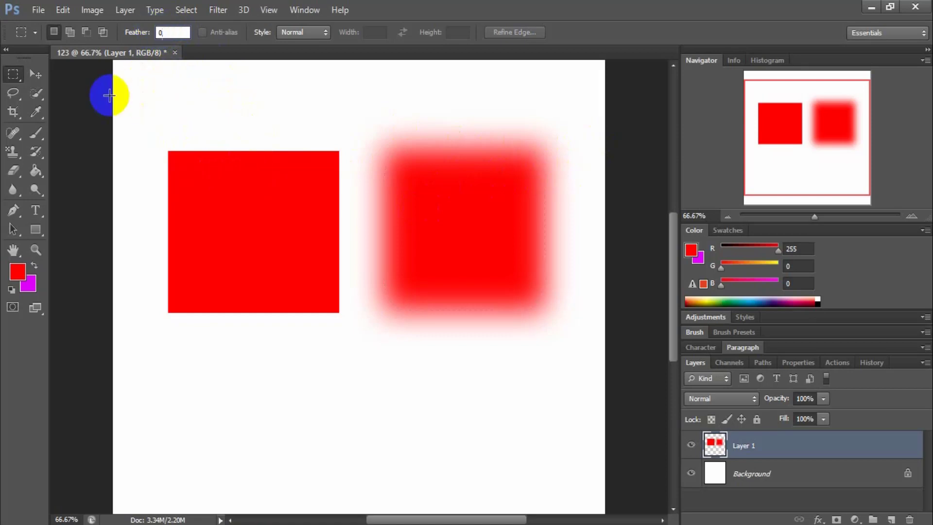
pyautogui.click(35, 73)
pyautogui.click(479, 237)
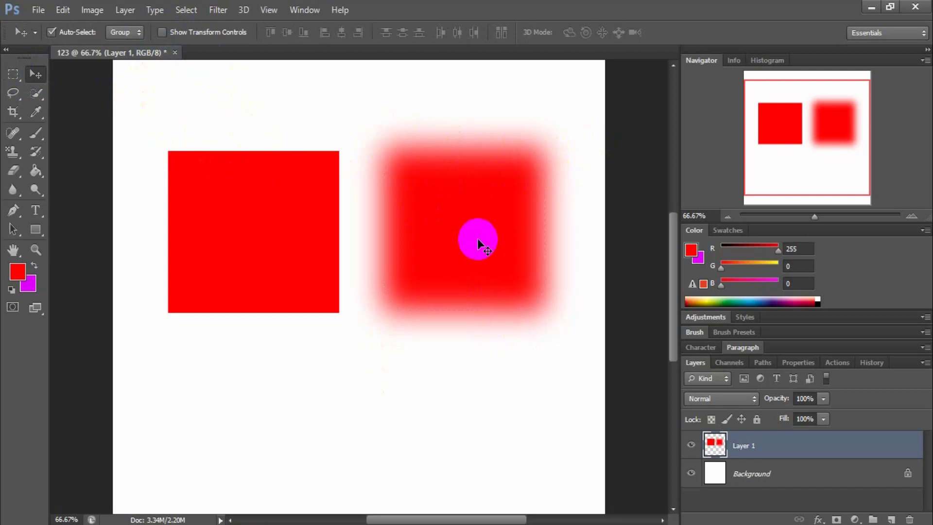
pyautogui.press('Delete')
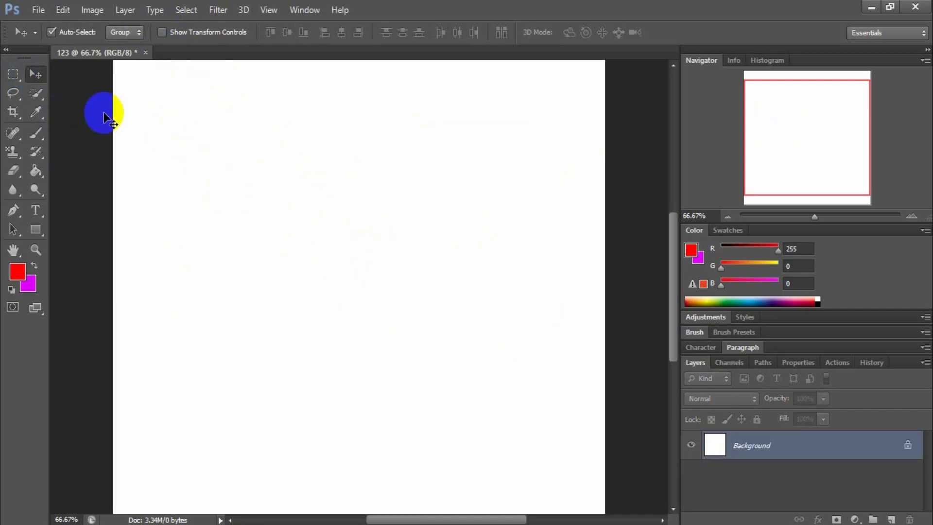
# Compare the Anti-alias option of the Rectangular and Elliptical Marquee Tools, ending with the Rectangular Marquee Tool active.
pyautogui.click(12, 74)
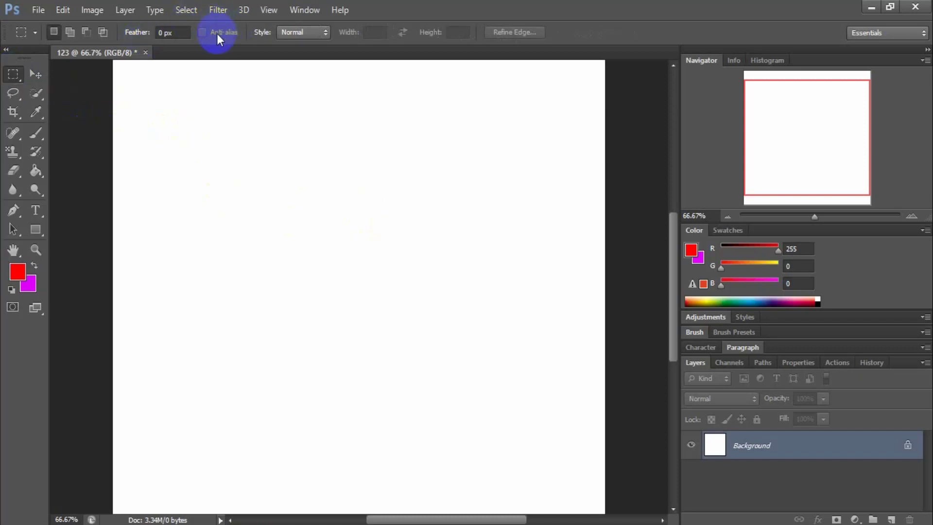
pyautogui.click(14, 76)
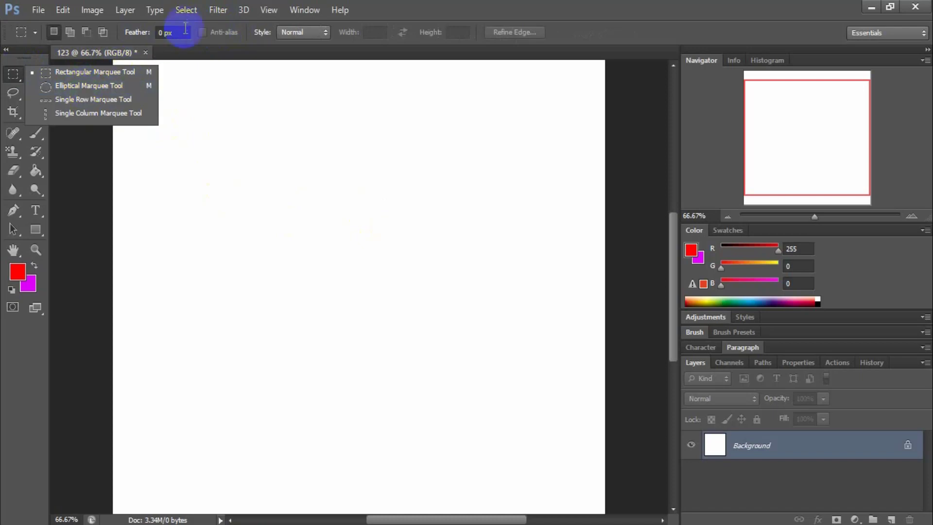
pyautogui.click(86, 86)
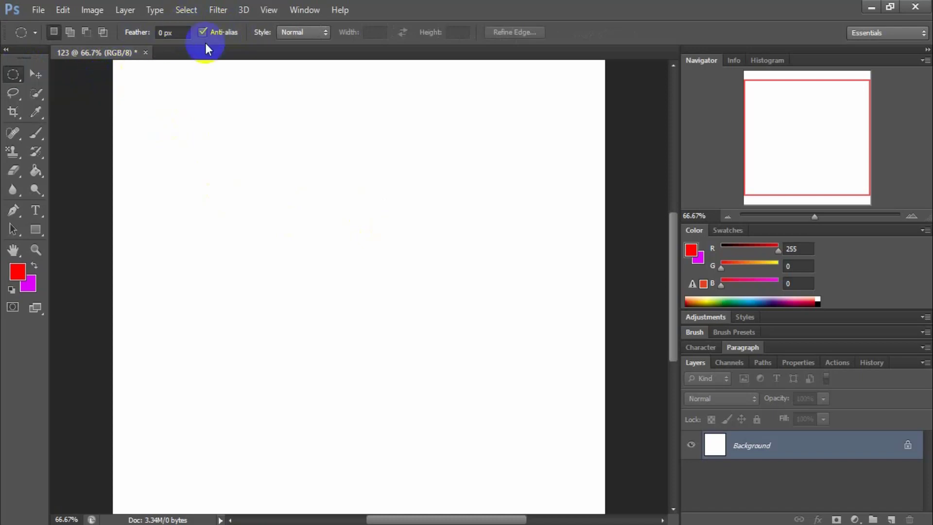
pyautogui.click(15, 75)
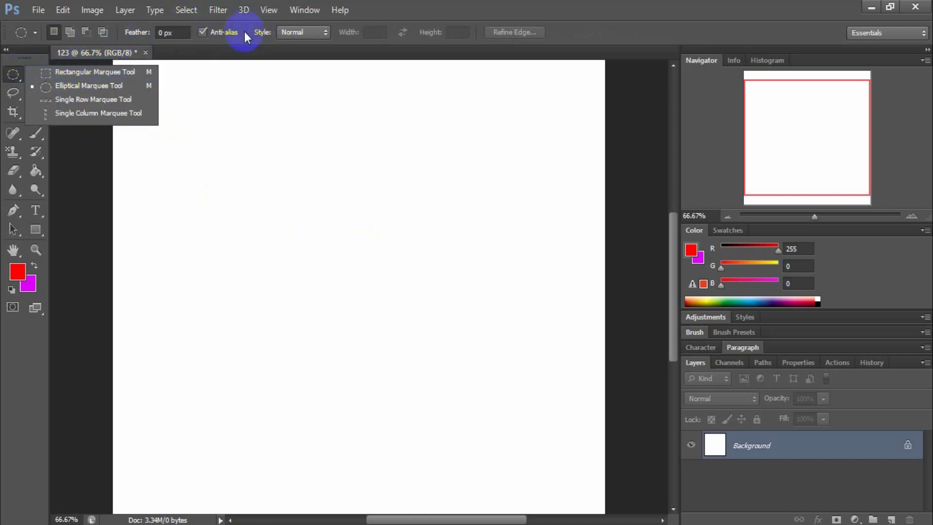
pyautogui.click(66, 72)
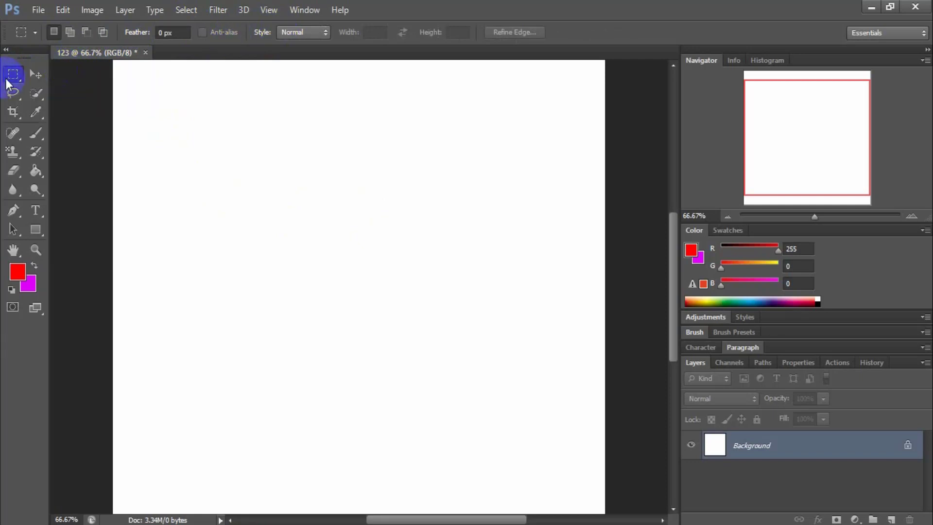
# Draw three freehand rectangular selections of different proportions with the Style set to Normal, and clear the last one.
pyautogui.click(323, 34)
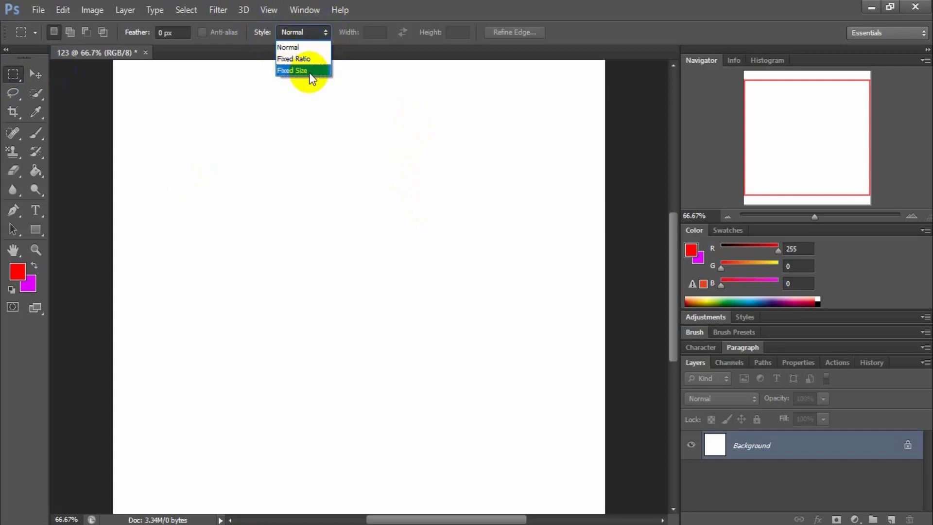
pyautogui.click(313, 48)
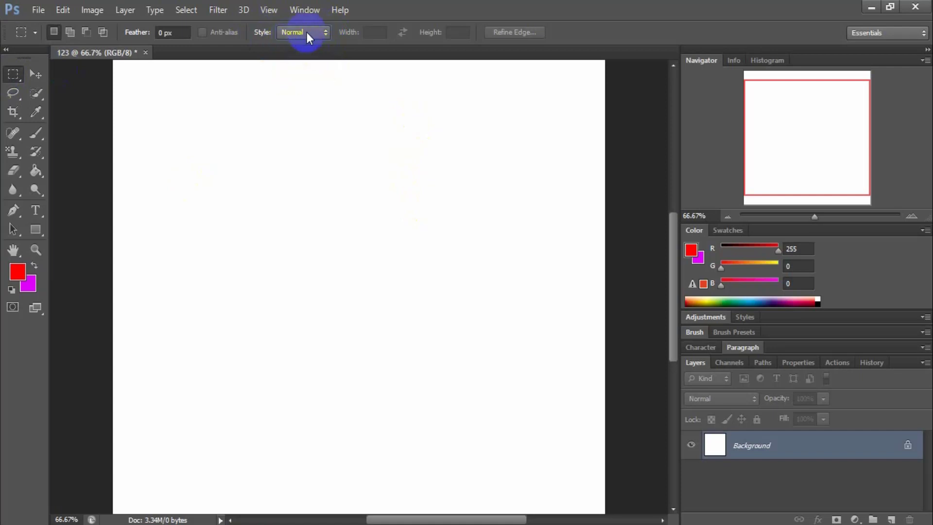
pyautogui.moveTo(158, 107); pyautogui.dragTo(260, 231)
pyautogui.moveTo(427, 129); pyautogui.dragTo(310, 299)
pyautogui.moveTo(198, 170); pyautogui.dragTo(509, 396)
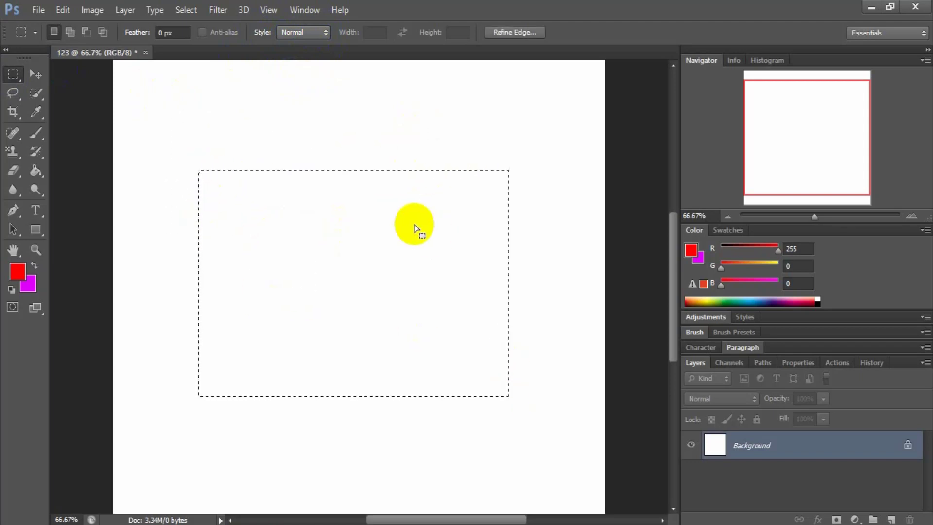
pyautogui.hotkey('ctrl', 'd')
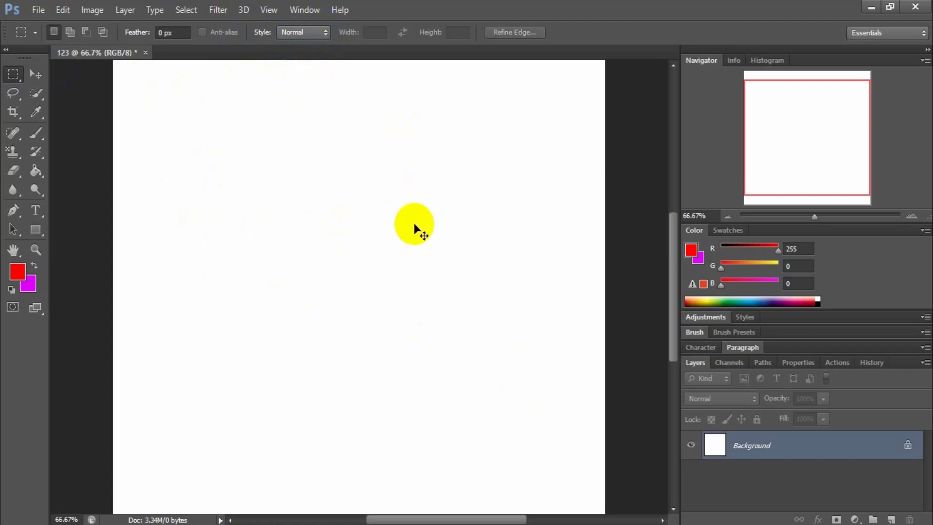
# Add a new empty layer above the Background and make it the active layer.
pyautogui.click(890, 519)
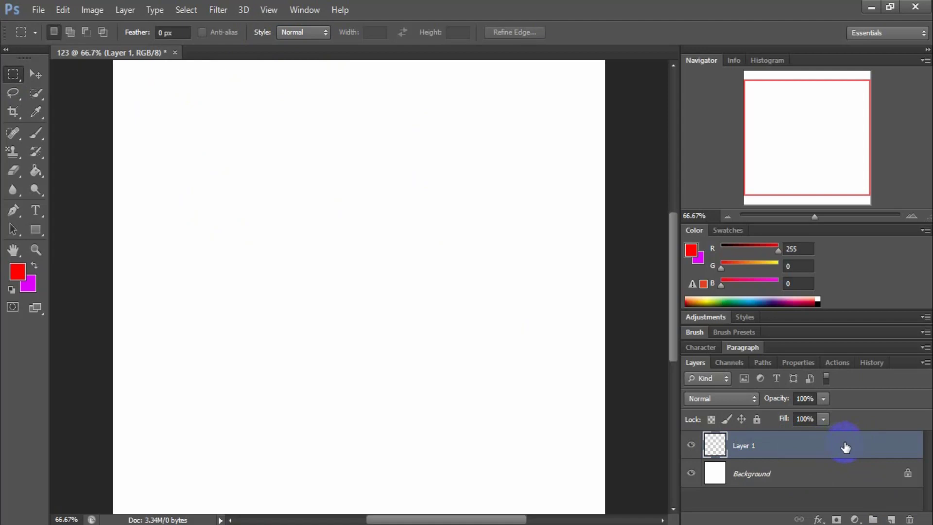
pyautogui.click(826, 474)
pyautogui.click(821, 447)
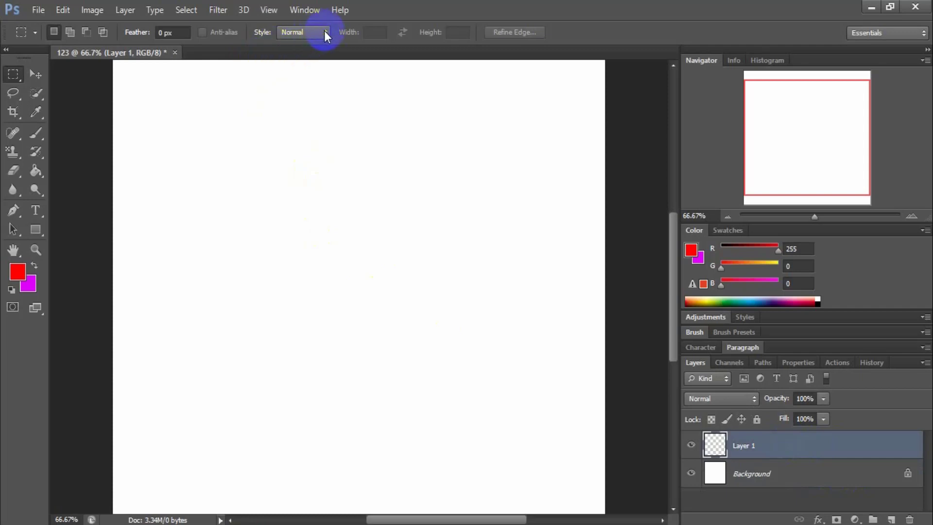
# Try two freehand marquee selections on the new layer, one in the upper and one in the lower canvas area, clearing each.
pyautogui.moveTo(219, 103)
pyautogui.mouseDown()
pyautogui.moveTo(246, 134)
pyautogui.moveTo(340, 198)
pyautogui.mouseUp()
pyautogui.click(343, 233)
pyautogui.moveTo(225, 277); pyautogui.dragTo(385, 372)
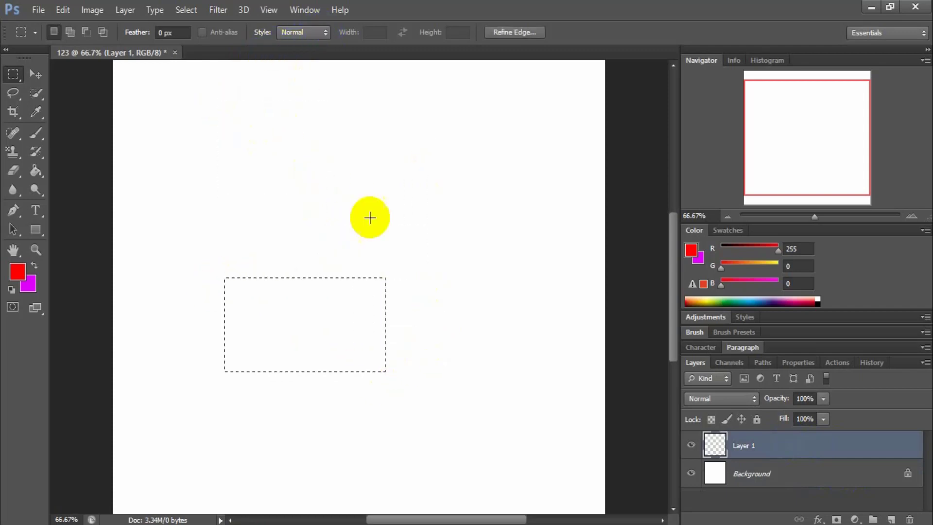
pyautogui.click(240, 183)
pyautogui.click(318, 34)
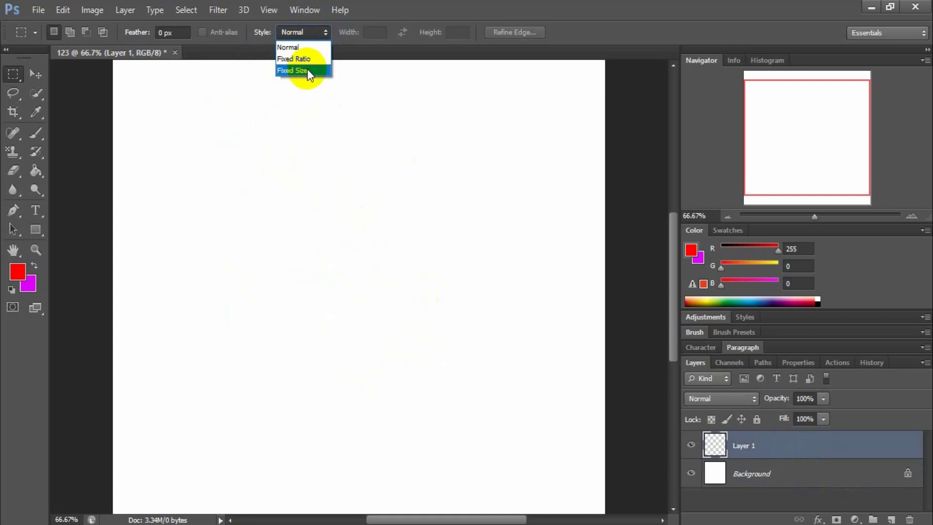
pyautogui.click(310, 72)
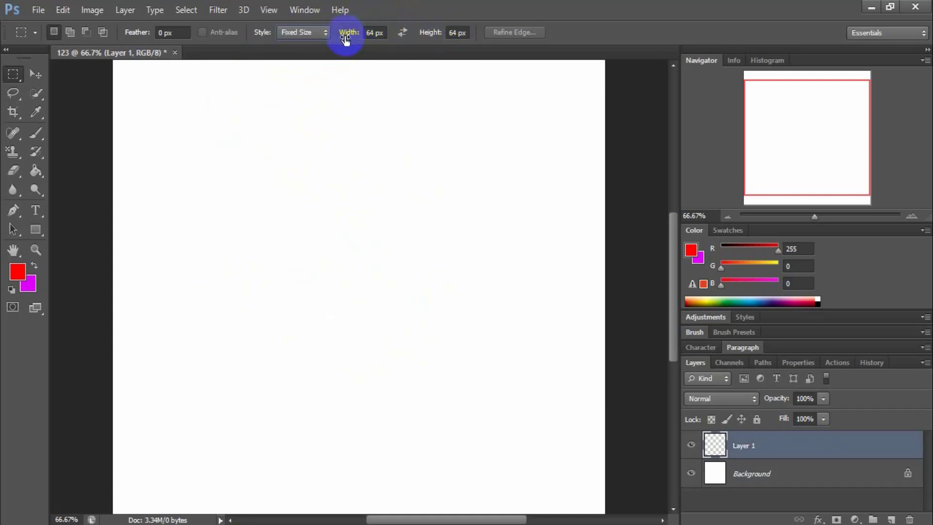
pyautogui.click(301, 44)
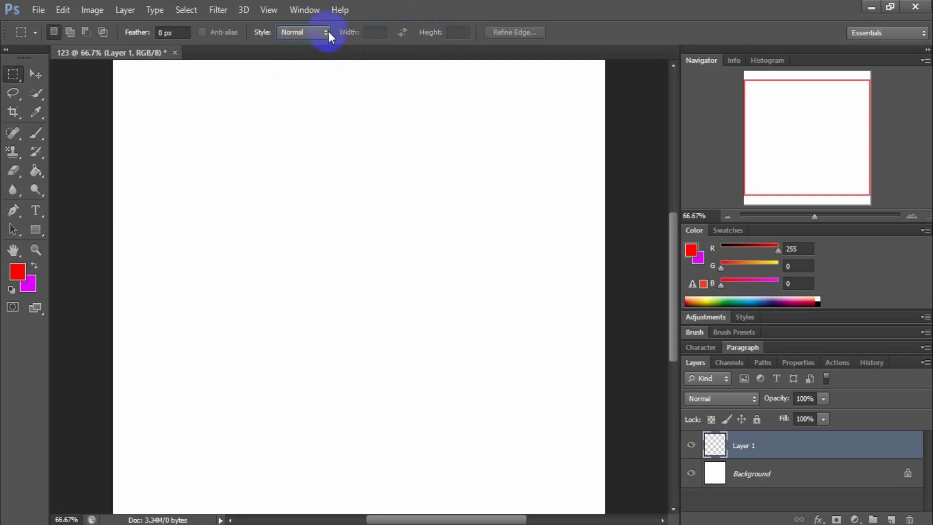
# Place a Fixed Size marquee selection of 100 px by 100 px near the canvas centre, and clear it.
pyautogui.click(323, 35)
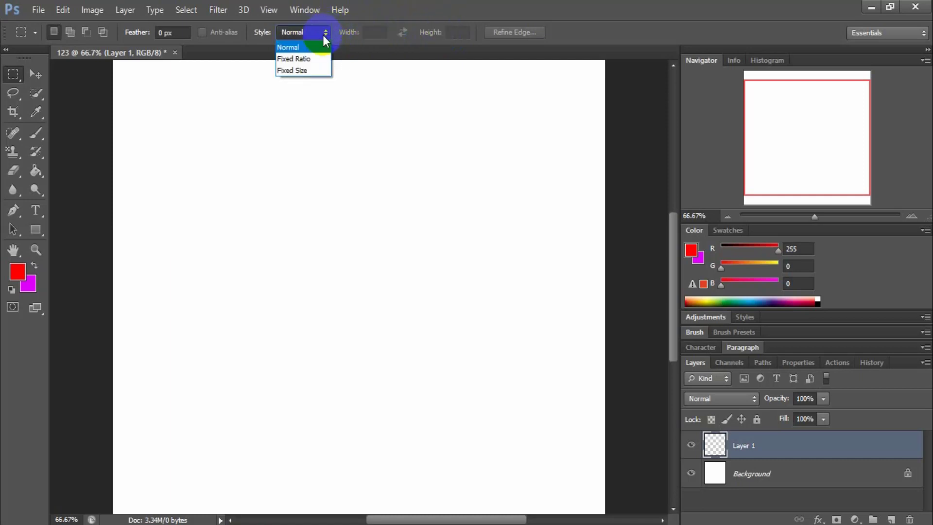
pyautogui.click(304, 71)
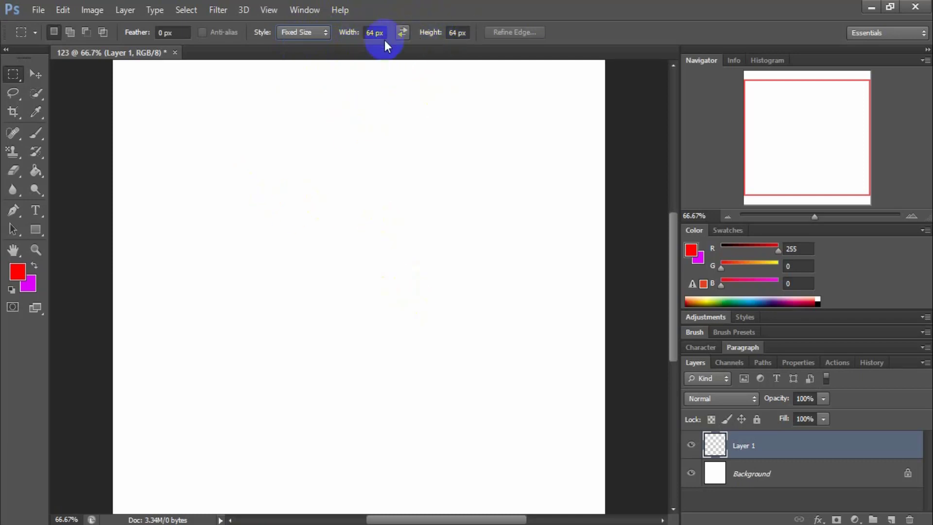
pyautogui.write('100')
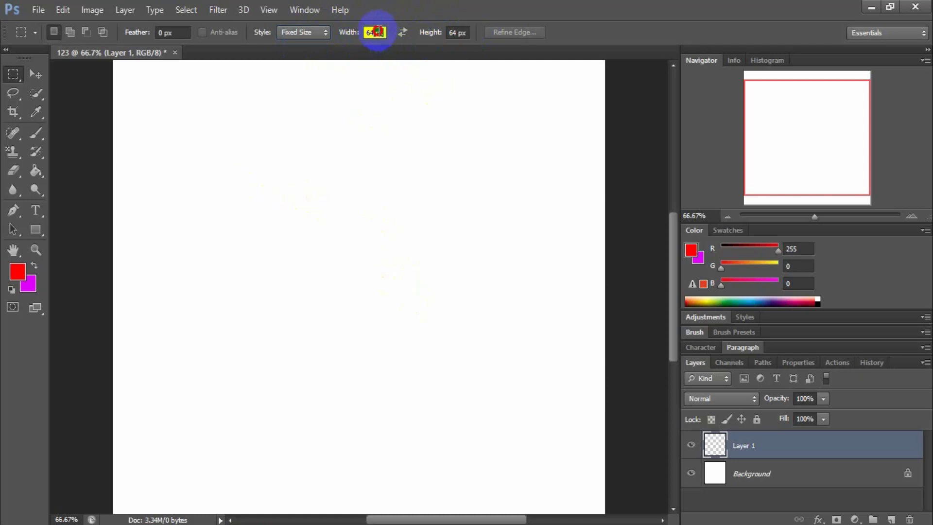
pyautogui.click(458, 33)
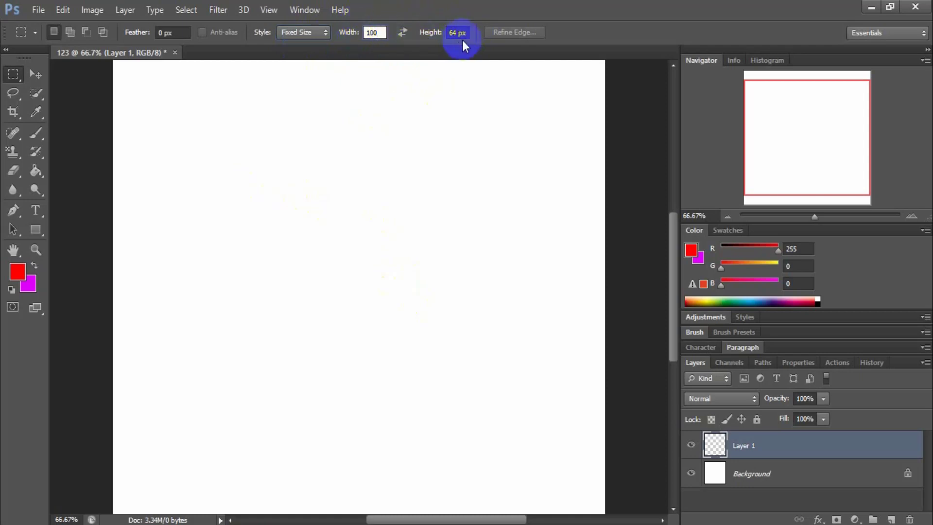
pyautogui.click(436, 34)
pyautogui.write('100')
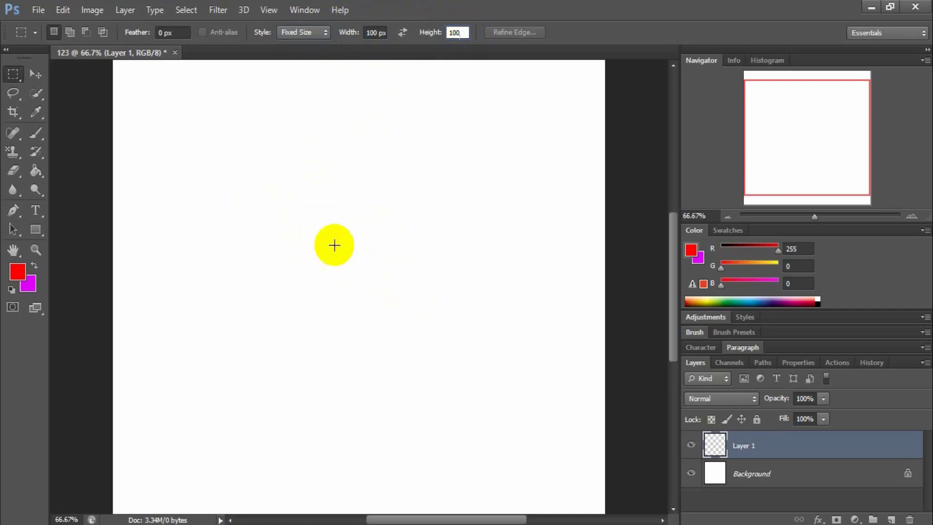
pyautogui.click(330, 234)
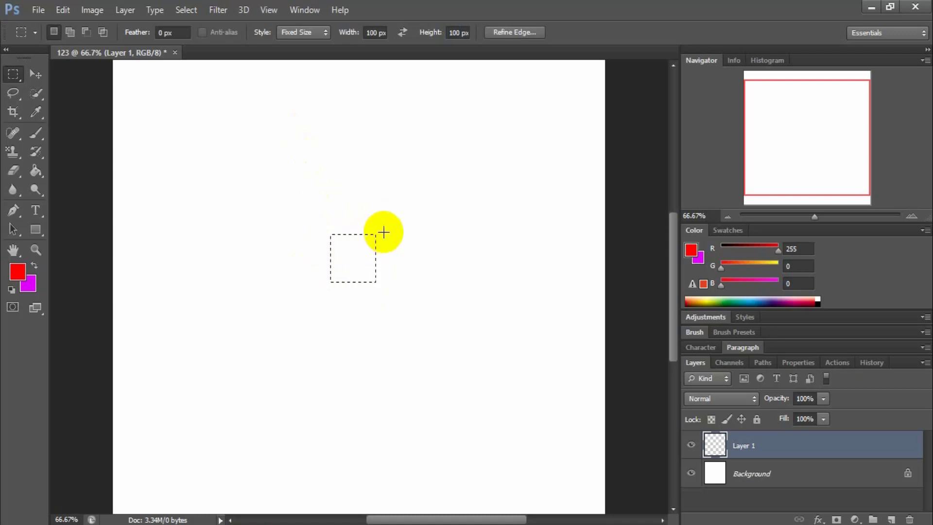
pyautogui.hotkey('ctrl', 'd')
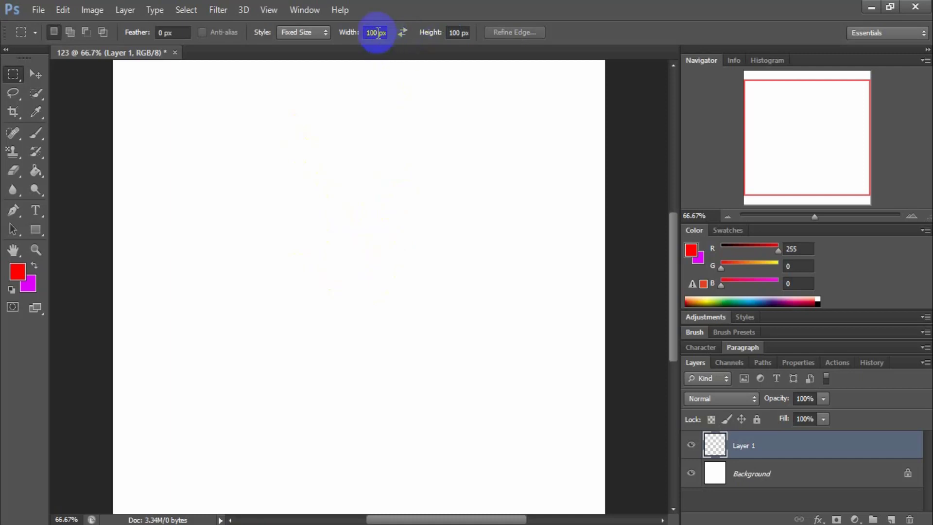
# Set the fixed marquee size to 300 px by 200 px and place the selection in the canvas's upper-left area.
pyautogui.moveTo(365, 33); pyautogui.dragTo(386, 32)
pyautogui.write('30')
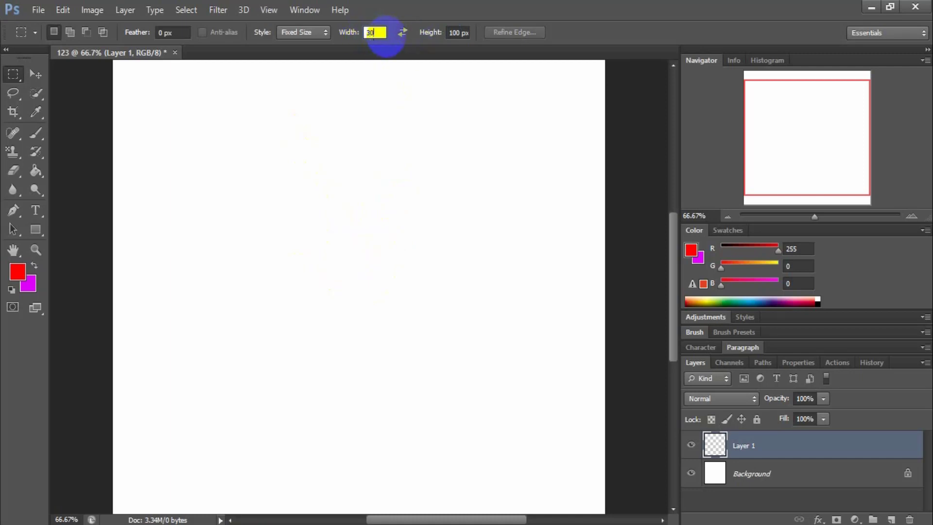
pyautogui.write('0')
pyautogui.moveTo(450, 32); pyautogui.dragTo(466, 33)
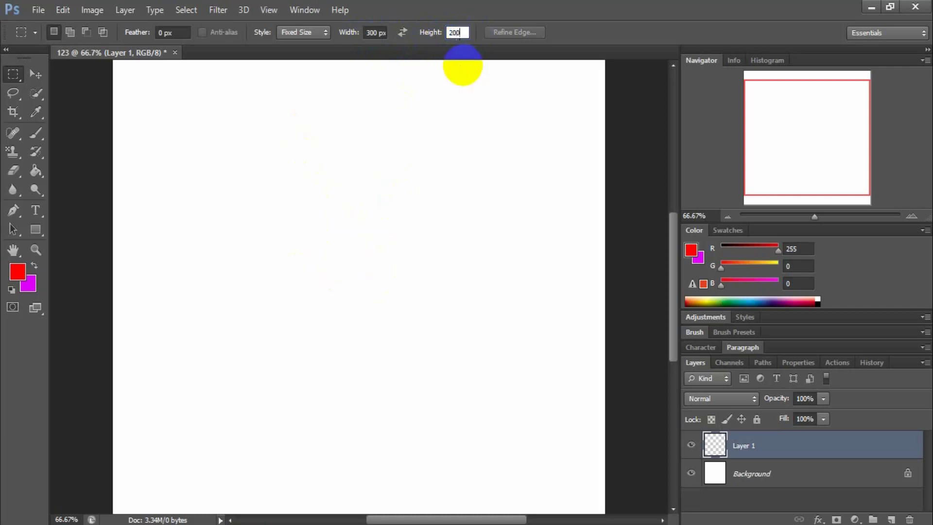
pyautogui.write('200')
pyautogui.click(359, 221)
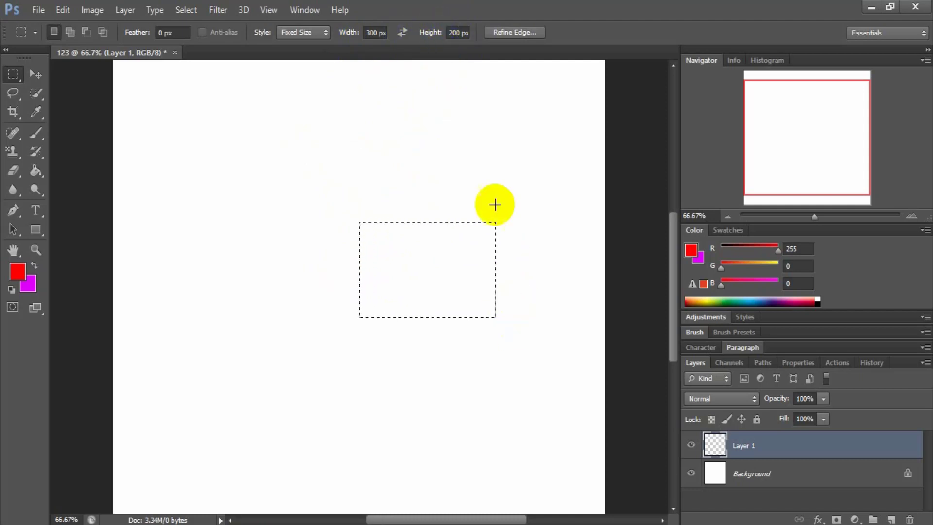
pyautogui.click(205, 161)
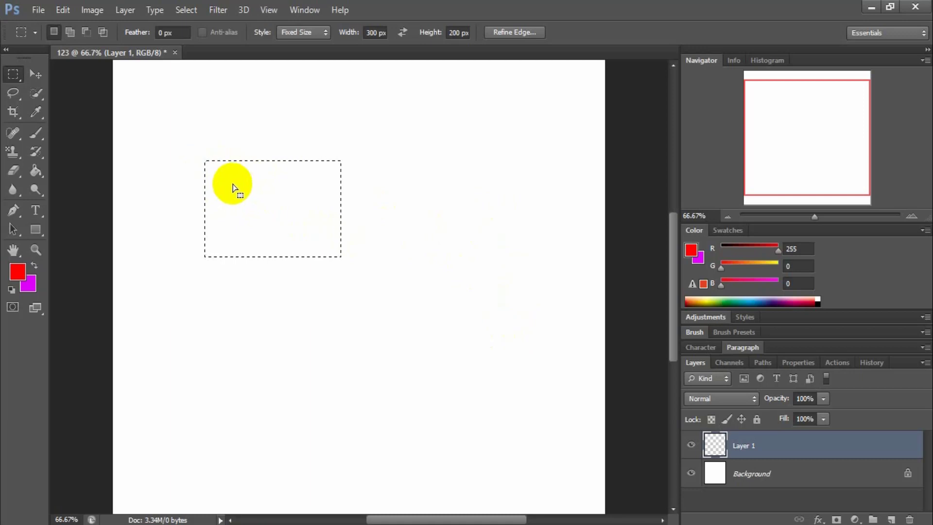
# Add three more 300 by 200 px selections in Add to selection mode: one upper right, one lower left and one lower right.
pyautogui.click(70, 32)
pyautogui.click(364, 159)
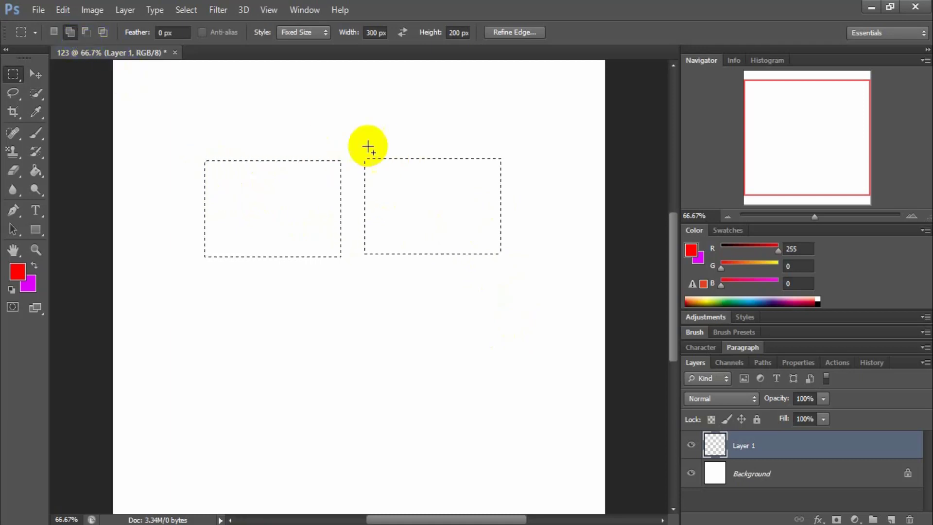
pyautogui.click(244, 336)
pyautogui.click(468, 348)
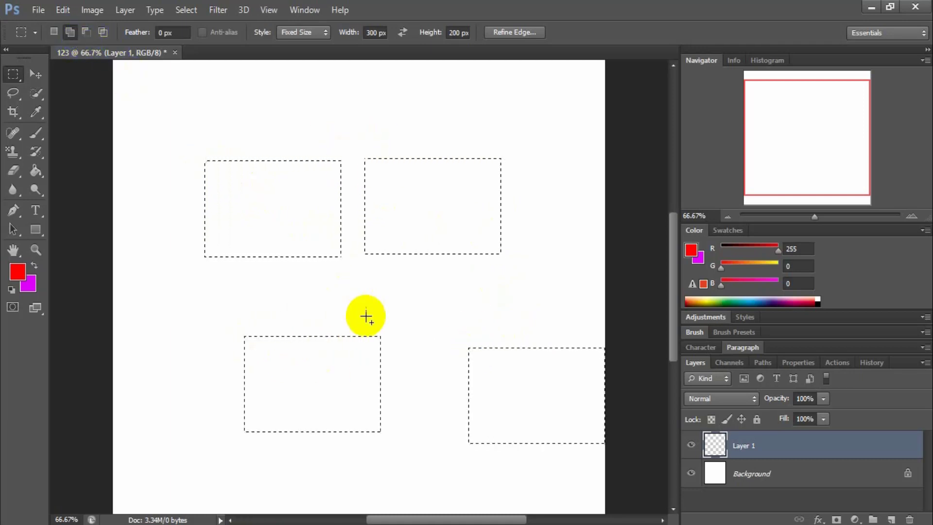
# Clear the four selections and place two 300 by 200 px selections diagonally next to each other in Add to selection mode.
pyautogui.hotkey('ctrl', 'd')
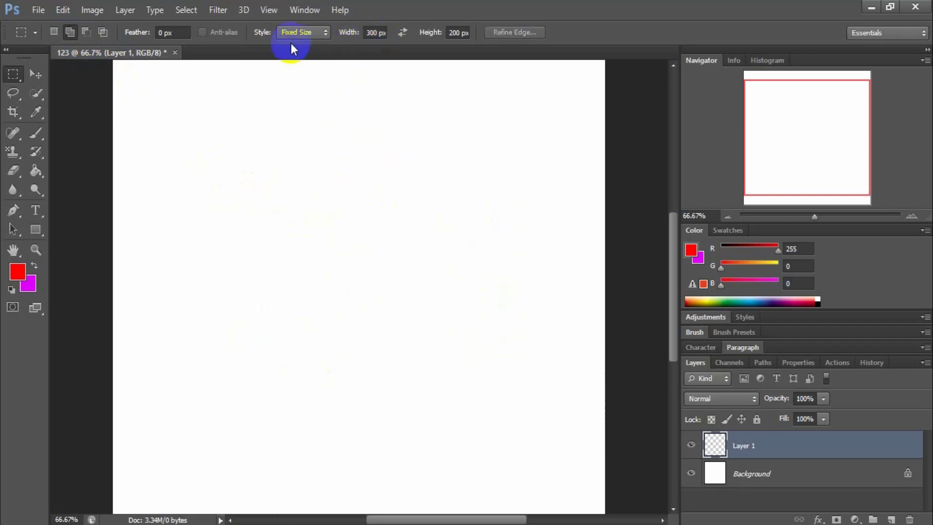
pyautogui.click(213, 166)
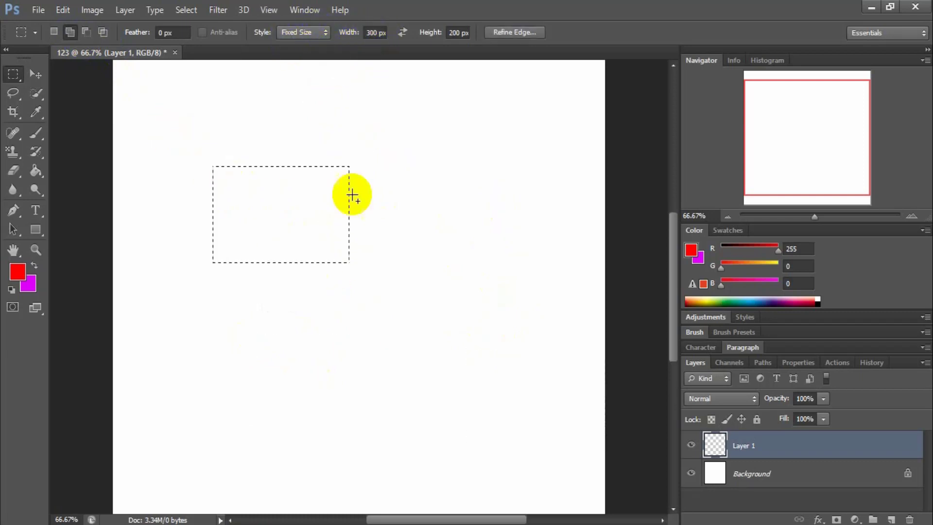
pyautogui.moveTo(352, 195); pyautogui.dragTo(353, 229)
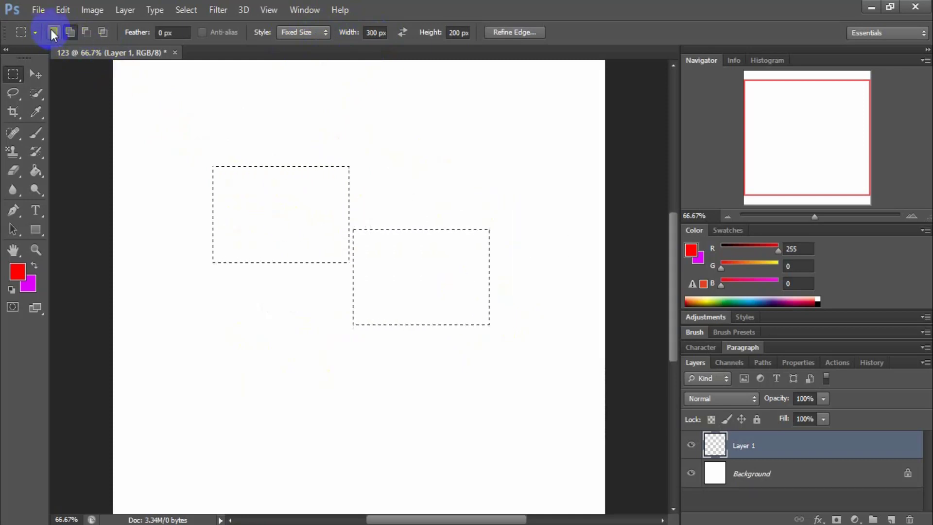
# Switch to New selection mode and replace the selections with a single 300 by 200 px one near the canvas centre.
pyautogui.click(70, 32)
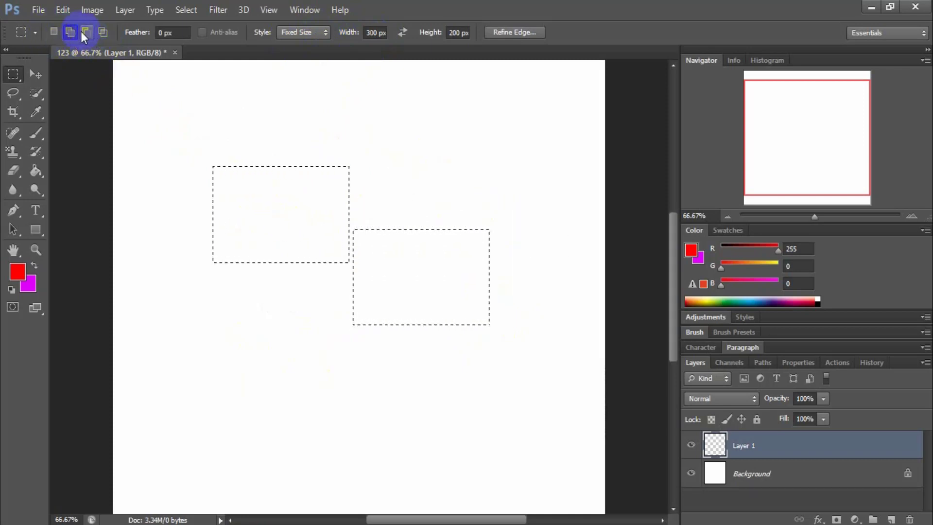
pyautogui.click(54, 32)
pyautogui.click(297, 134)
pyautogui.click(260, 228)
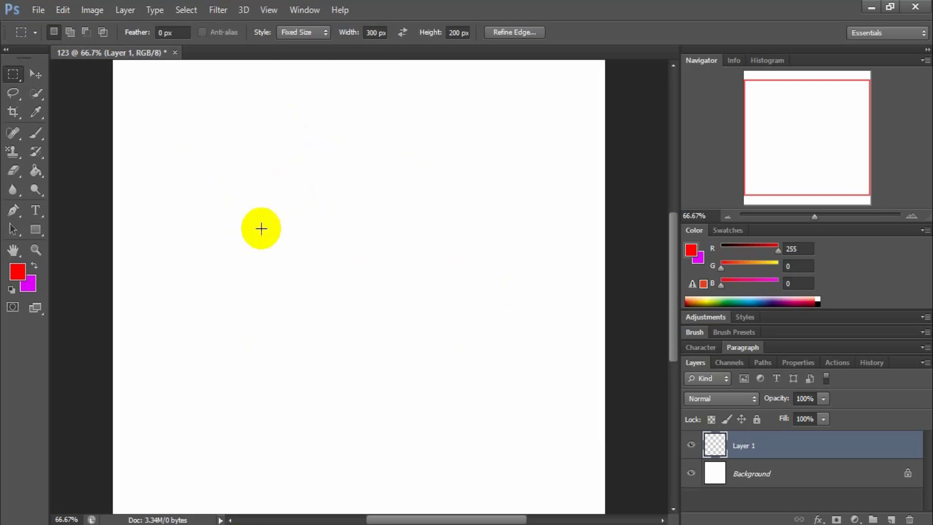
# Set the marquee style back to Normal and deselect the fixed-size selection.
pyautogui.click(326, 30)
pyautogui.click(303, 48)
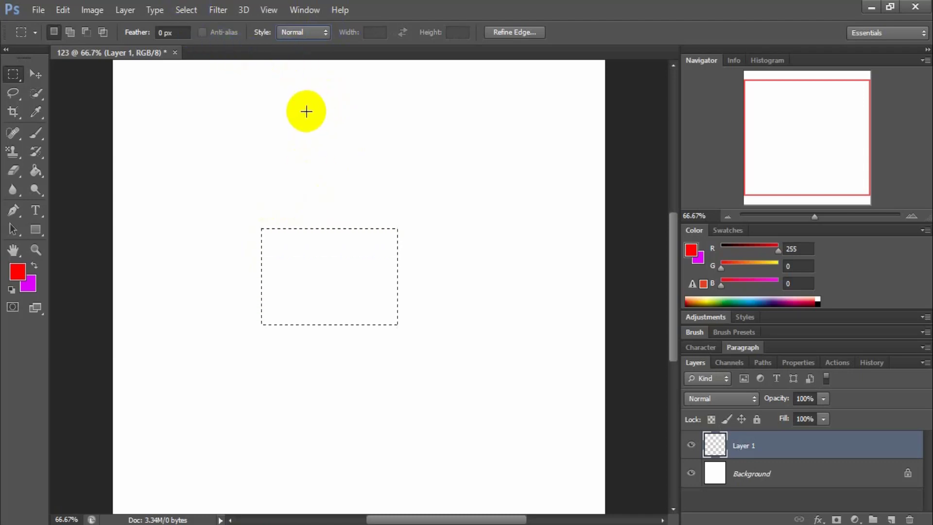
pyautogui.click(186, 10)
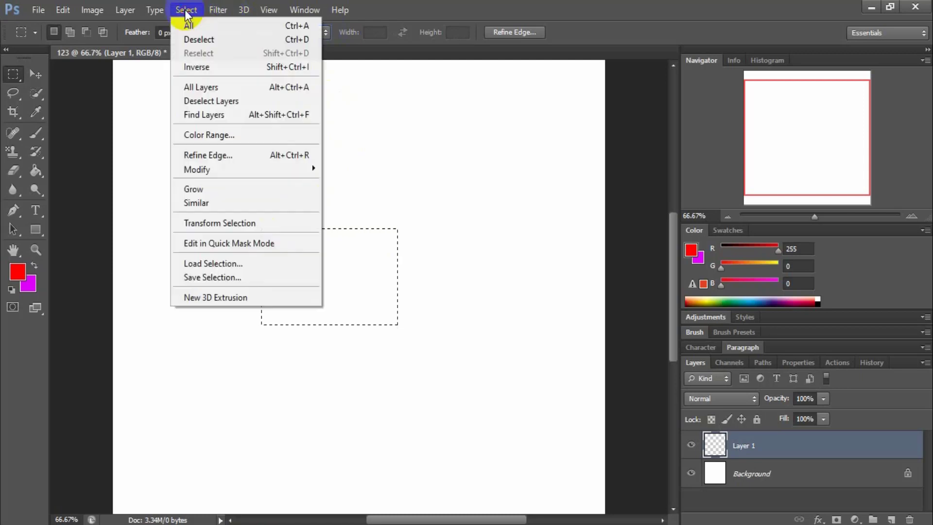
pyautogui.click(200, 39)
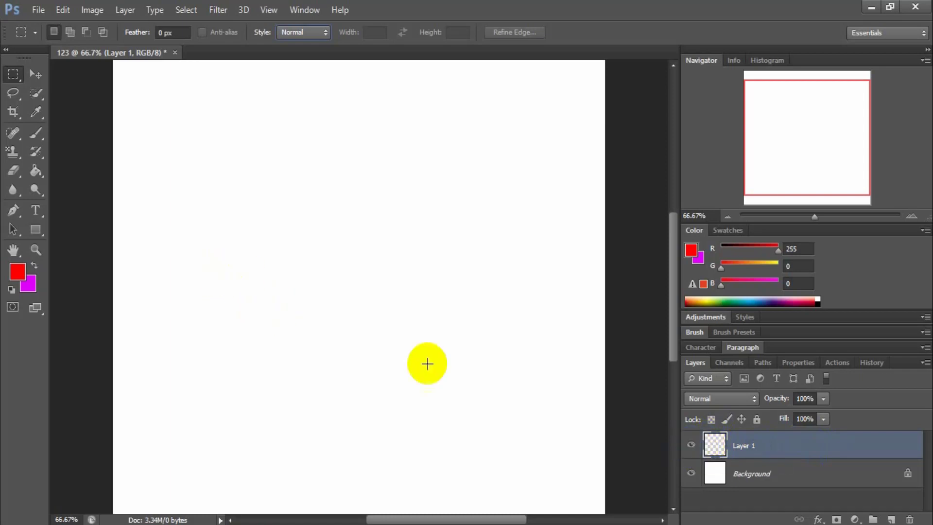
# Draw a large rectangular marquee across the middle of the canvas on Layer 1 and fill it with the red foreground colour.
pyautogui.click(770, 474)
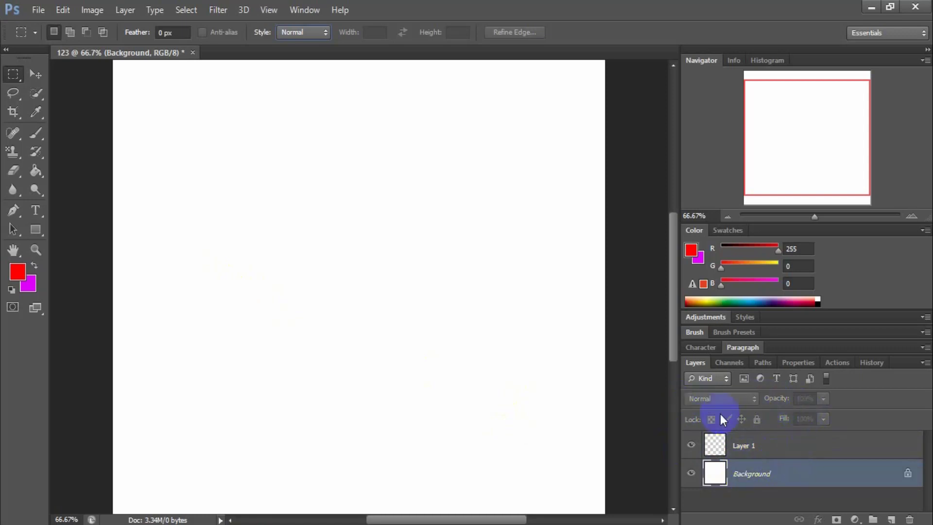
pyautogui.click(772, 443)
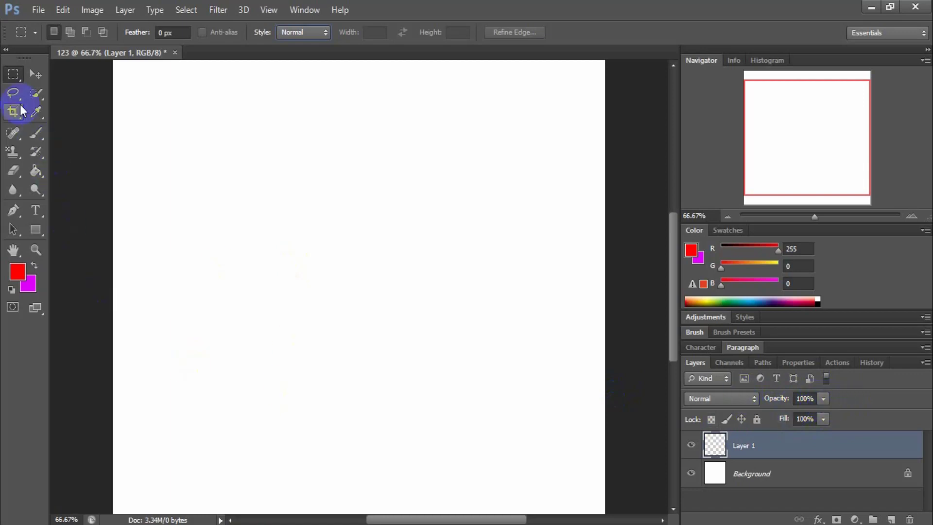
pyautogui.moveTo(191, 181); pyautogui.dragTo(470, 350)
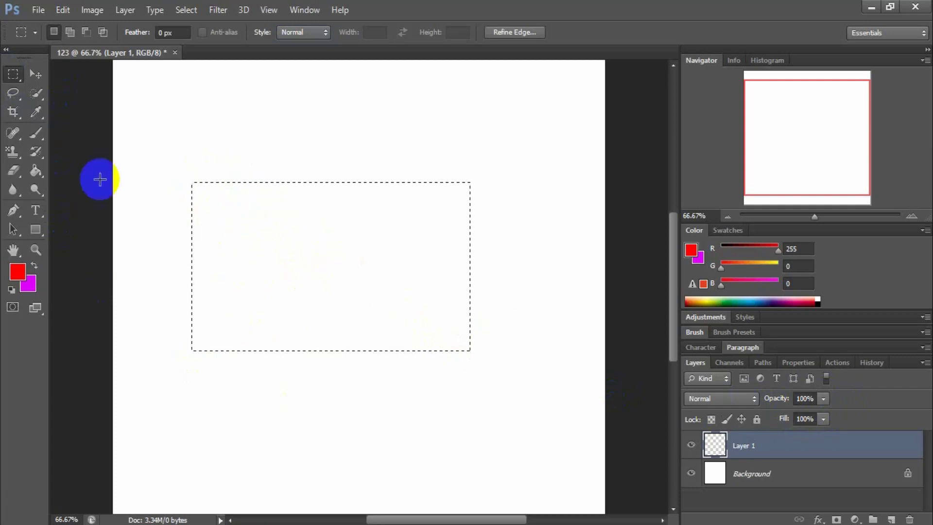
pyautogui.click(14, 75)
pyautogui.click(15, 77)
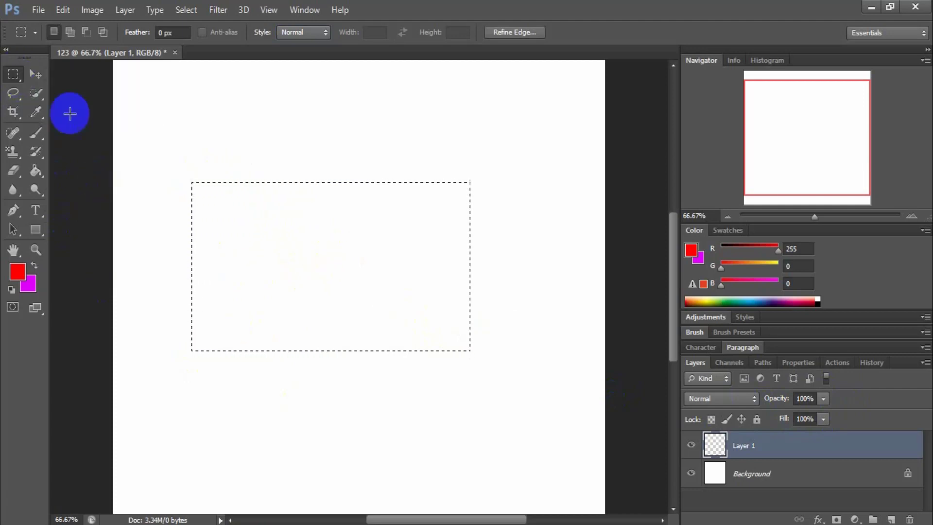
pyautogui.press('alt')
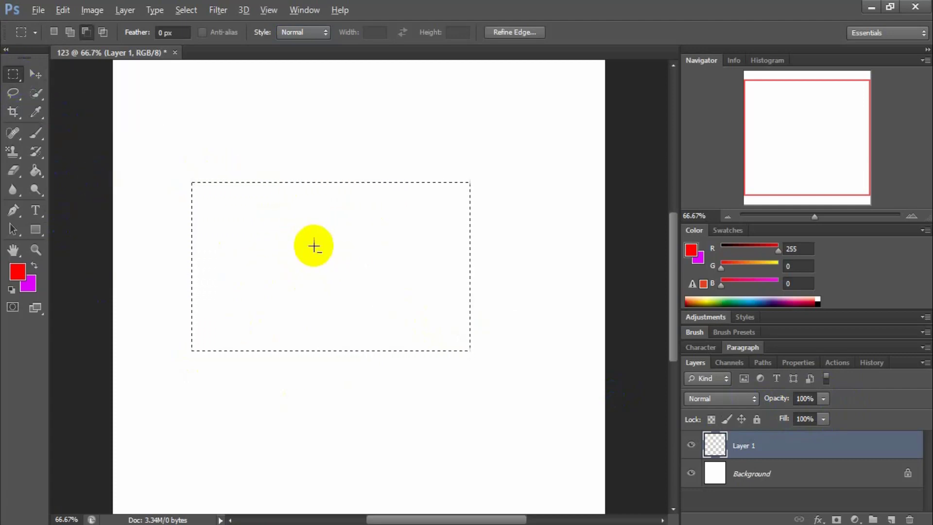
pyautogui.hotkey('alt', 'BackSpace')
# Swap the foreground and background colours back and forth, leaving red in front, and deselect the red rectangle.
pyautogui.press('x')
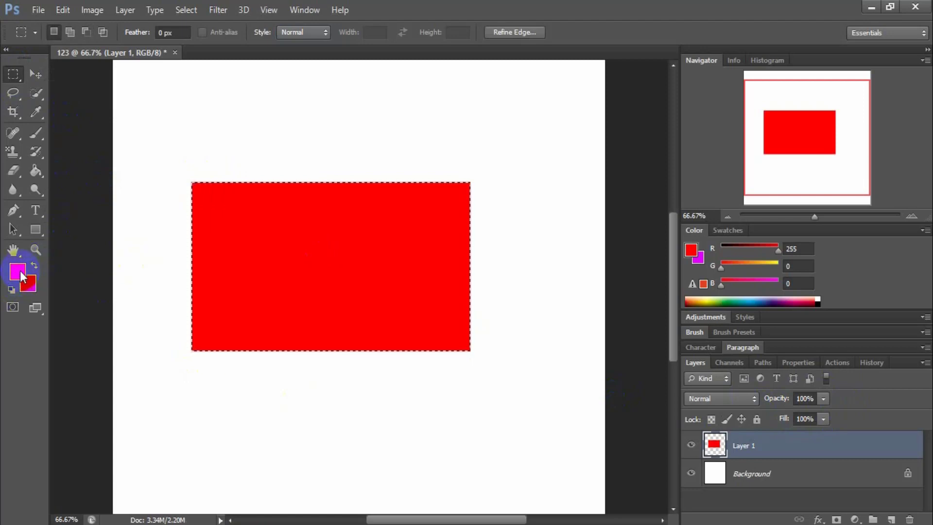
pyautogui.press('x')
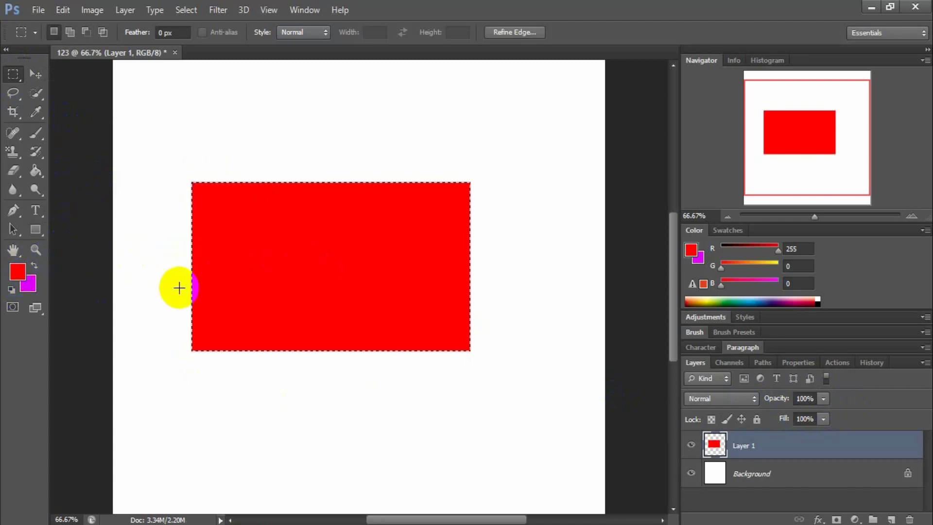
pyautogui.click(44, 284)
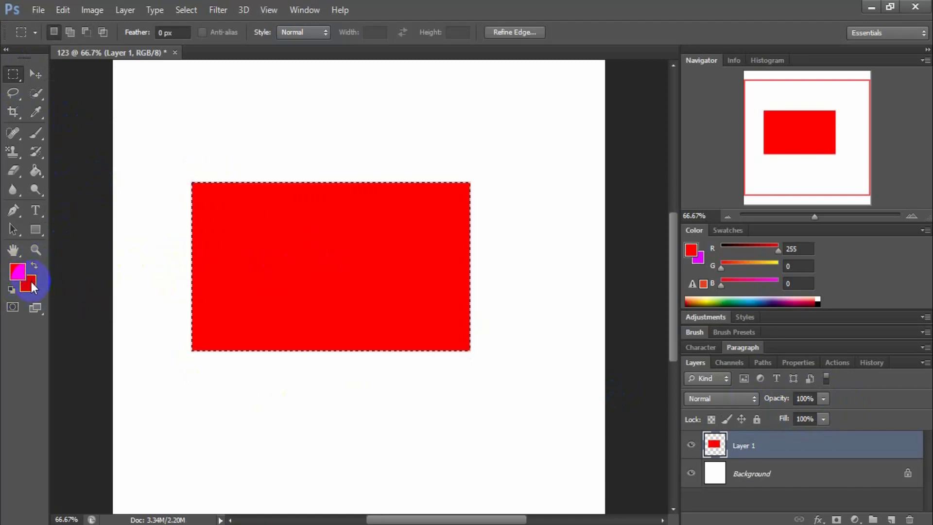
pyautogui.press('x')
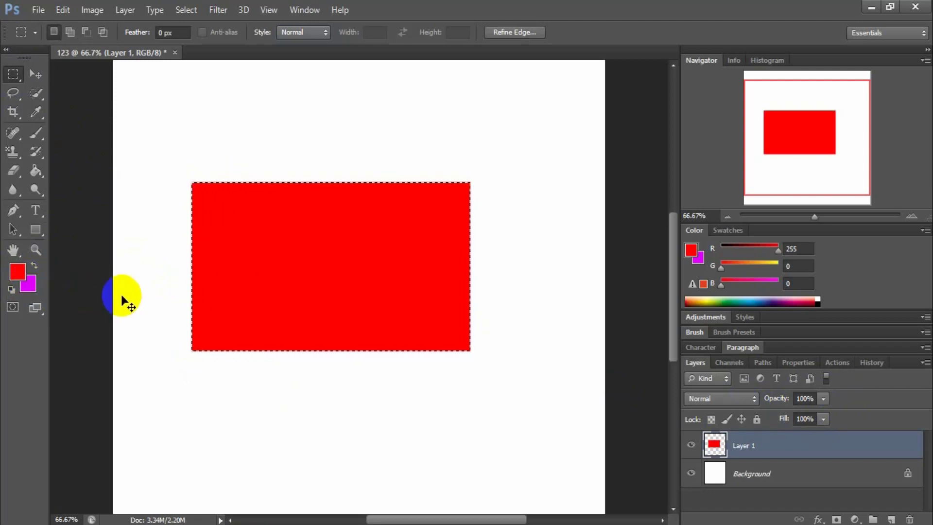
pyautogui.click(121, 294)
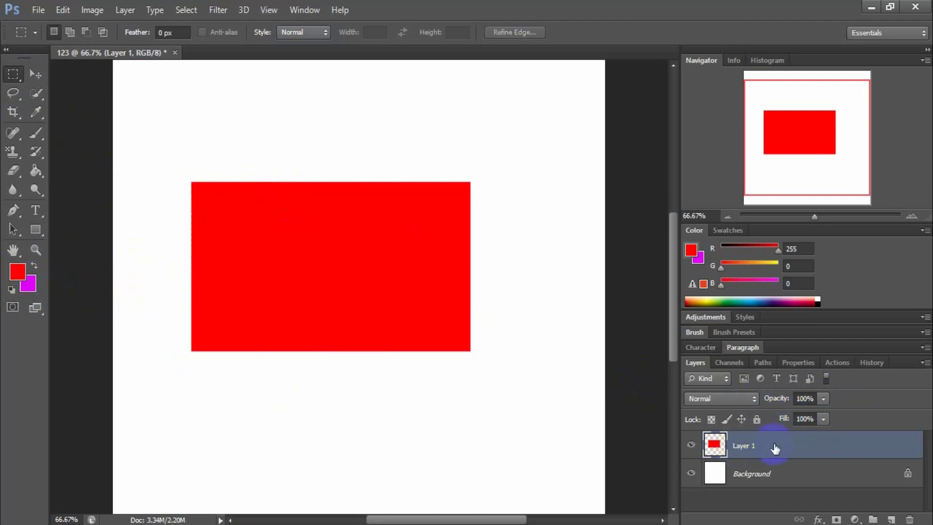
# Try lowering Layer 1's opacity to 20% and restore it to 100%.
pyautogui.click(823, 399)
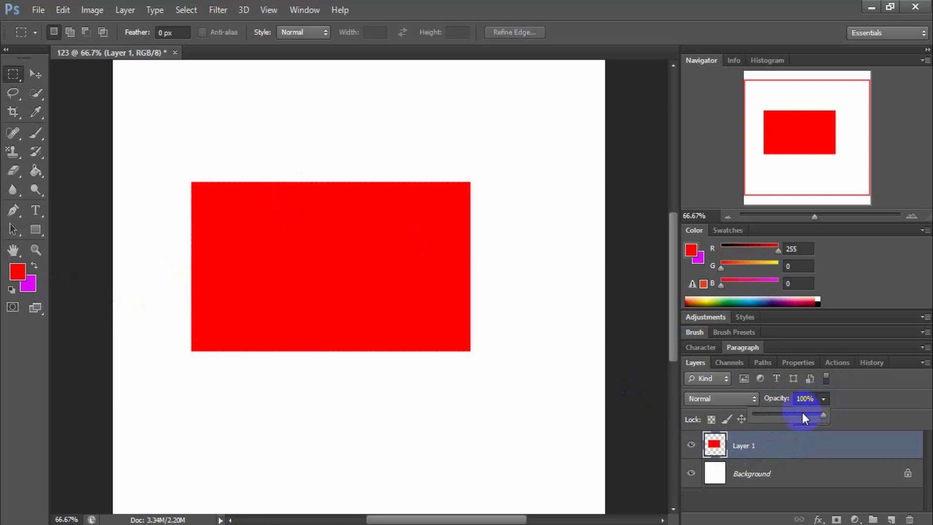
pyautogui.moveTo(802, 413); pyautogui.dragTo(780, 414)
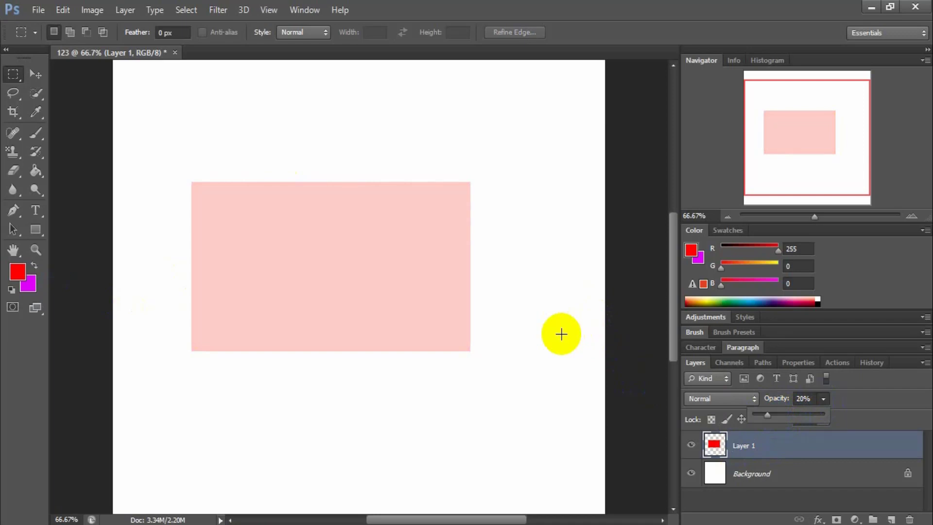
pyautogui.moveTo(767, 417); pyautogui.dragTo(826, 416)
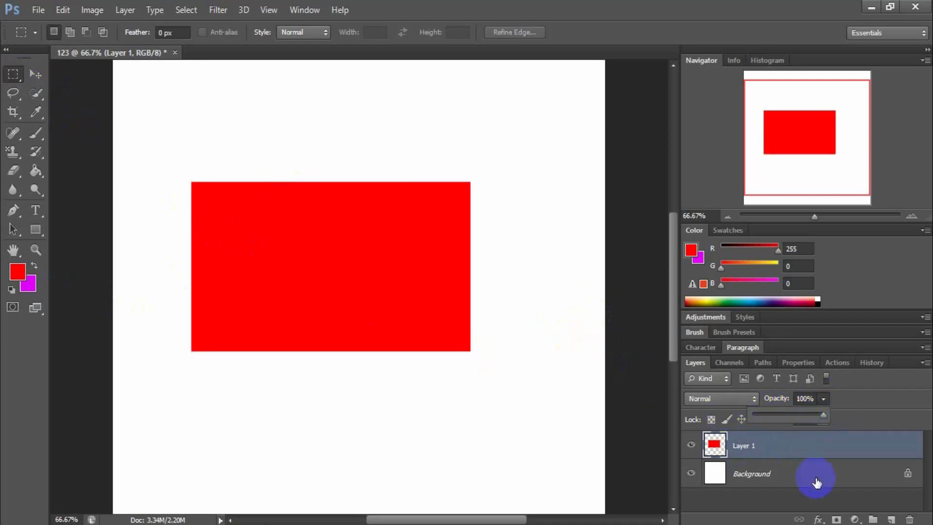
# On a new layer below Layer 1, fill a larger marquee surrounding the red rectangle with the magenta background colour and deselect.
pyautogui.click(891, 519)
pyautogui.moveTo(834, 444); pyautogui.dragTo(801, 482)
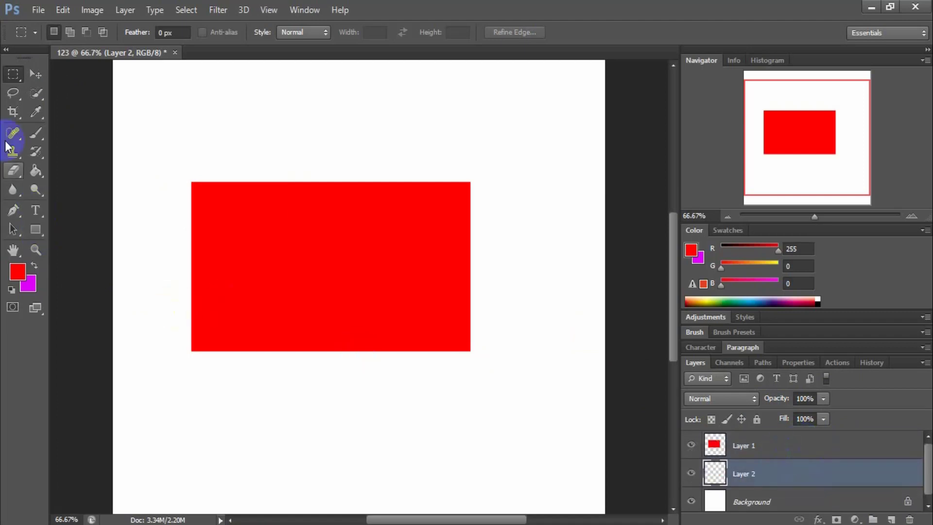
pyautogui.moveTo(139, 152); pyautogui.dragTo(563, 409)
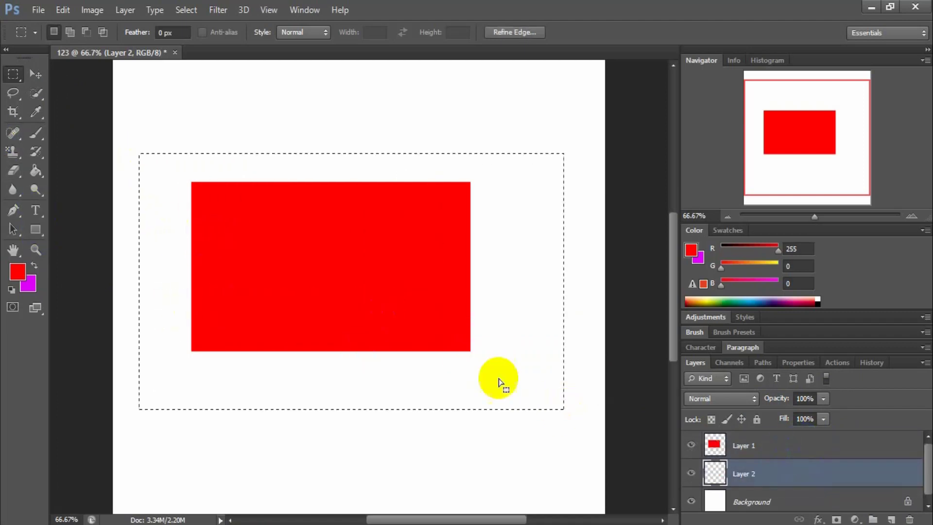
pyautogui.hotkey('ctrl', 'BackSpace')
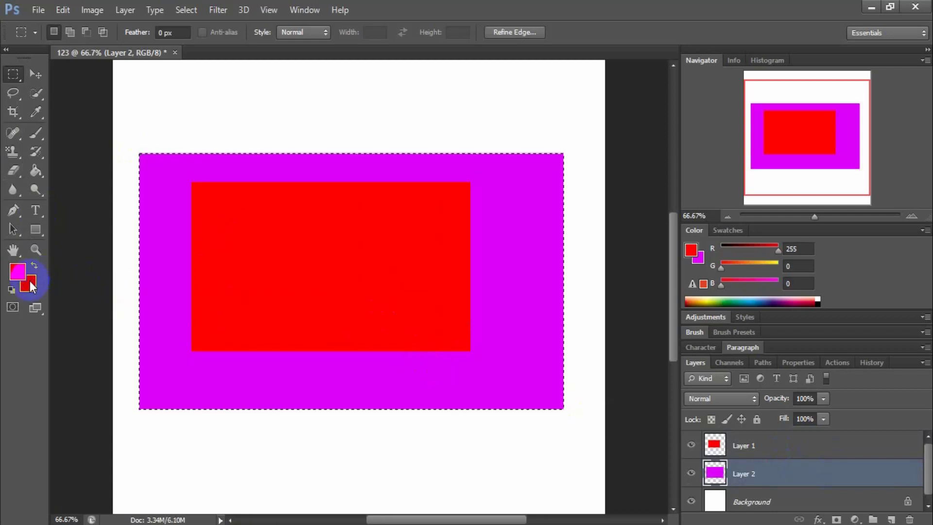
pyautogui.hotkey('ctrl', 'd')
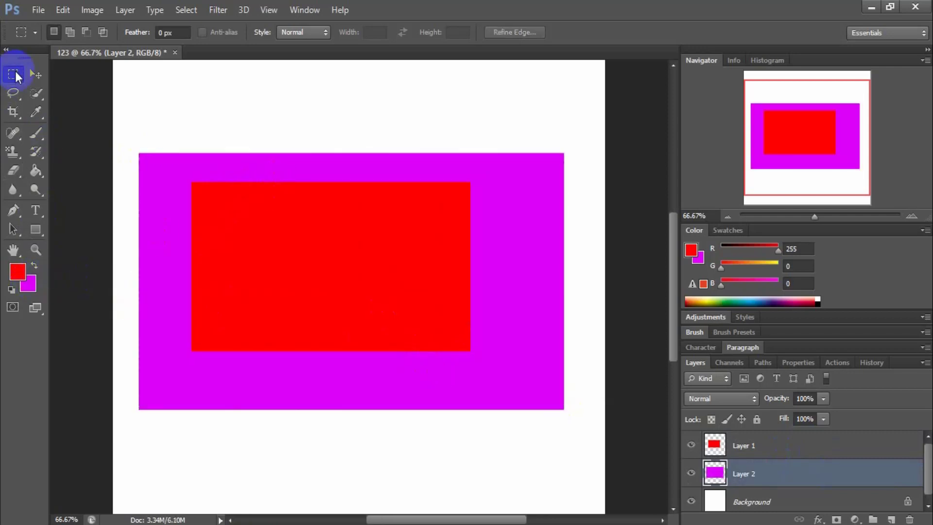
# Using the Move tool with Auto-Select on, pick the red and magenta rectangles alternately on the canvas, ending with the red one.
pyautogui.press('v')
pyautogui.click(365, 235)
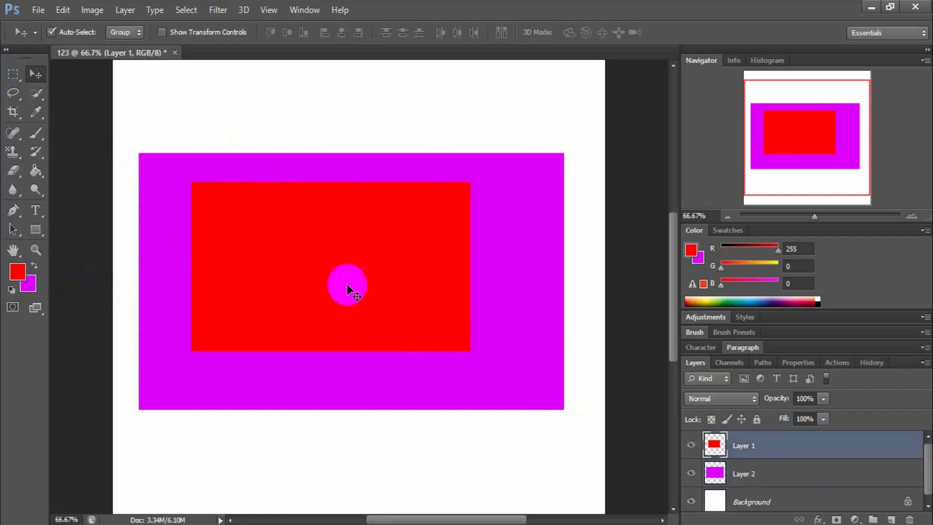
pyautogui.click(537, 370)
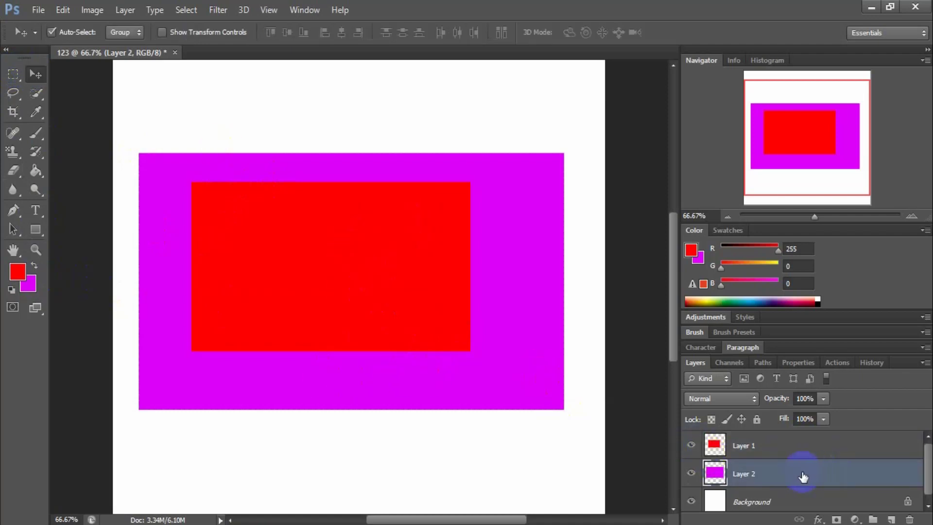
pyautogui.click(433, 293)
pyautogui.click(447, 332)
pyautogui.click(524, 337)
pyautogui.click(389, 254)
pyautogui.click(521, 257)
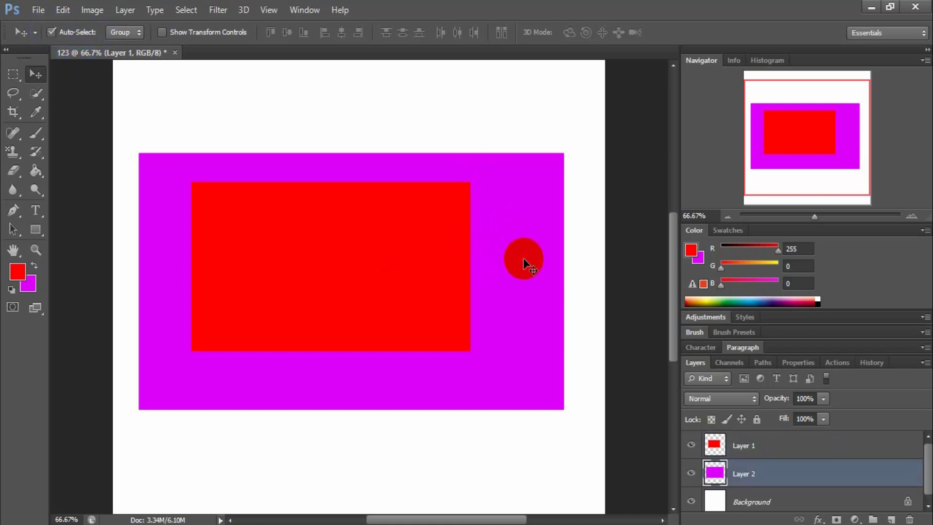
pyautogui.click(416, 246)
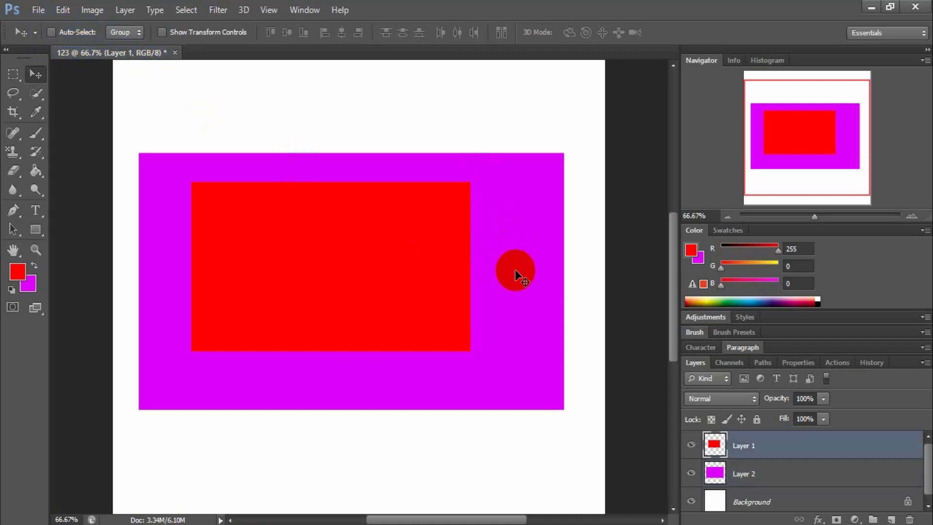
# Move the red rectangle slightly down with Auto-Select off, and shift it slightly right with Auto-Select back on.
pyautogui.moveTo(529, 265)
pyautogui.mouseDown()
pyautogui.moveTo(531, 287)
pyautogui.moveTo(531, 236)
pyautogui.moveTo(523, 261)
pyautogui.mouseUp()
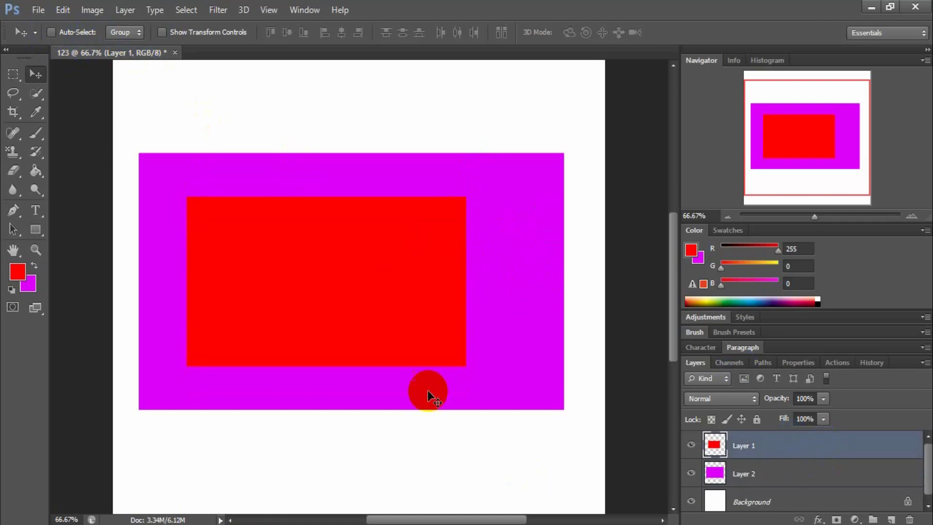
pyautogui.click(50, 32)
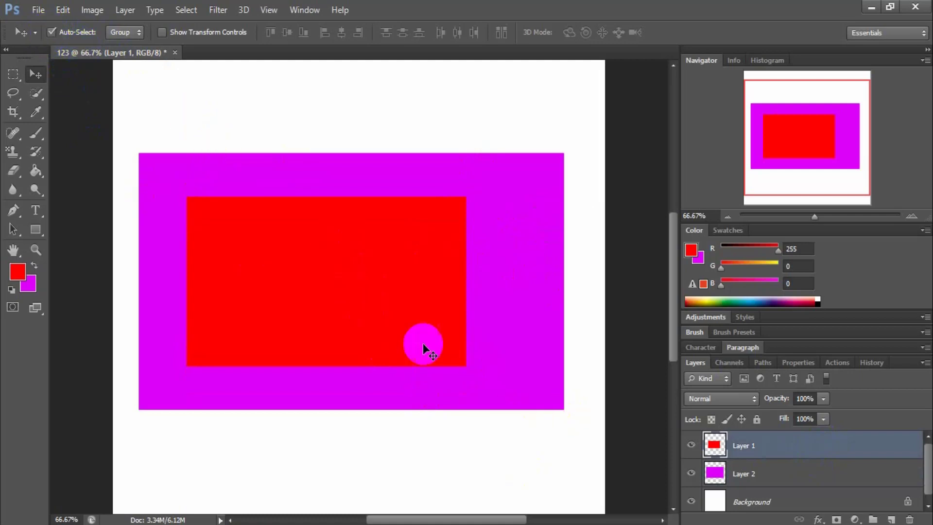
pyautogui.moveTo(405, 297); pyautogui.dragTo(418, 294)
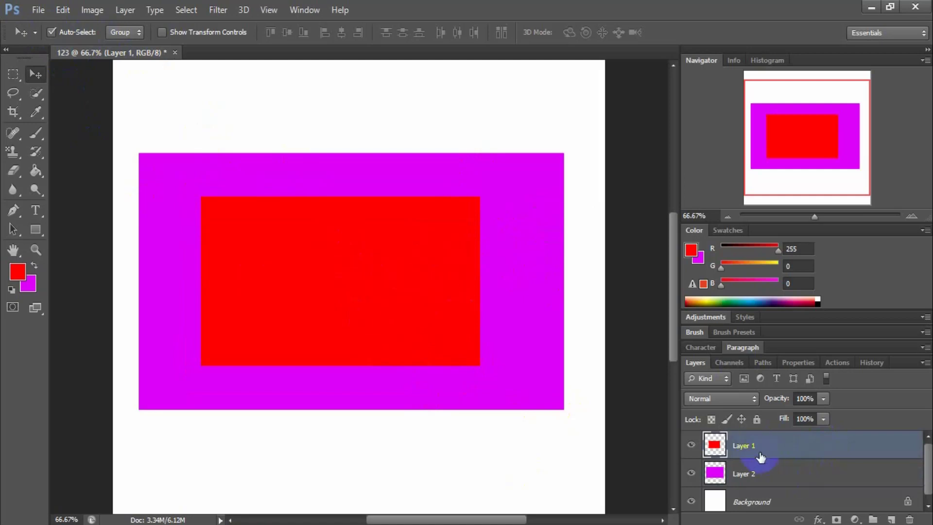
# Set Layer 1's opacity to 34% and move the red rectangle up so it overlaps the magenta rectangle's upper edge.
pyautogui.click(821, 399)
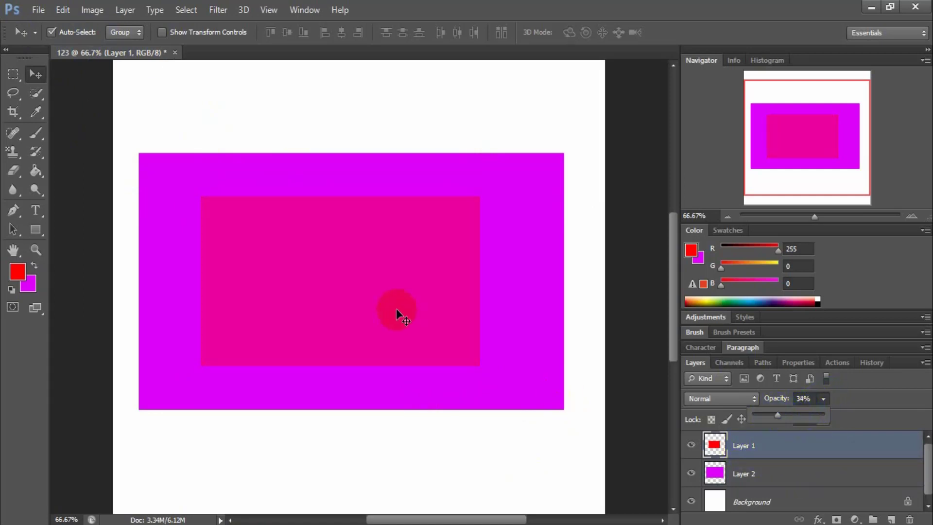
pyautogui.moveTo(395, 308); pyautogui.dragTo(476, 153)
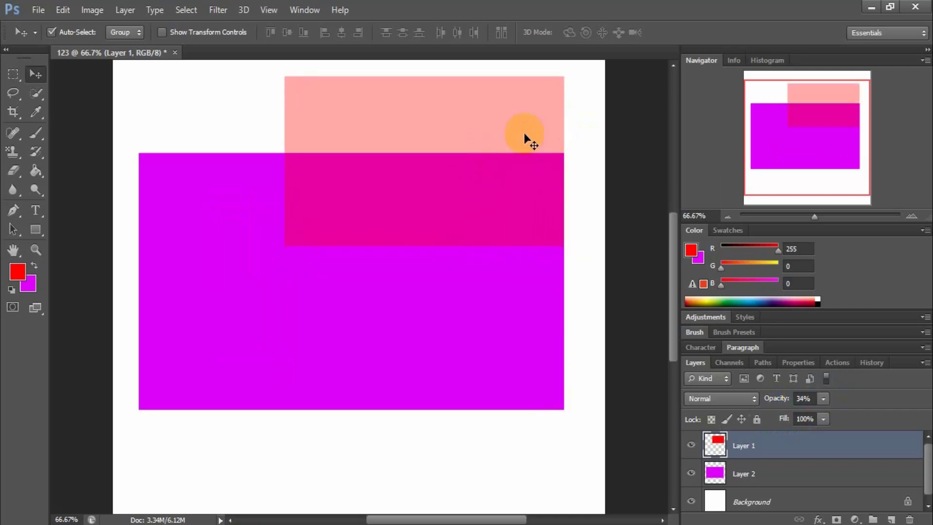
pyautogui.moveTo(524, 132); pyautogui.dragTo(484, 131)
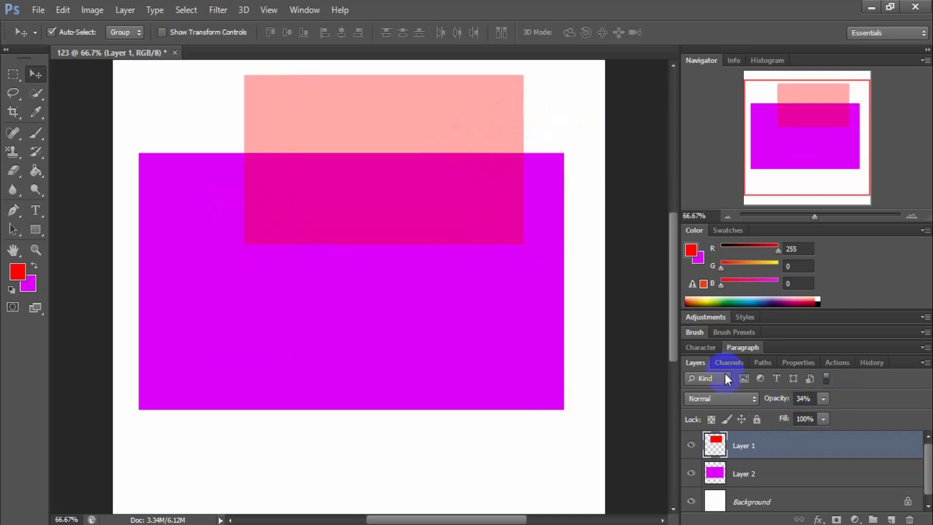
# Set Layer 1's opacity to 100% and move the red rectangle down so it lies inside the magenta rectangle.
pyautogui.click(822, 398)
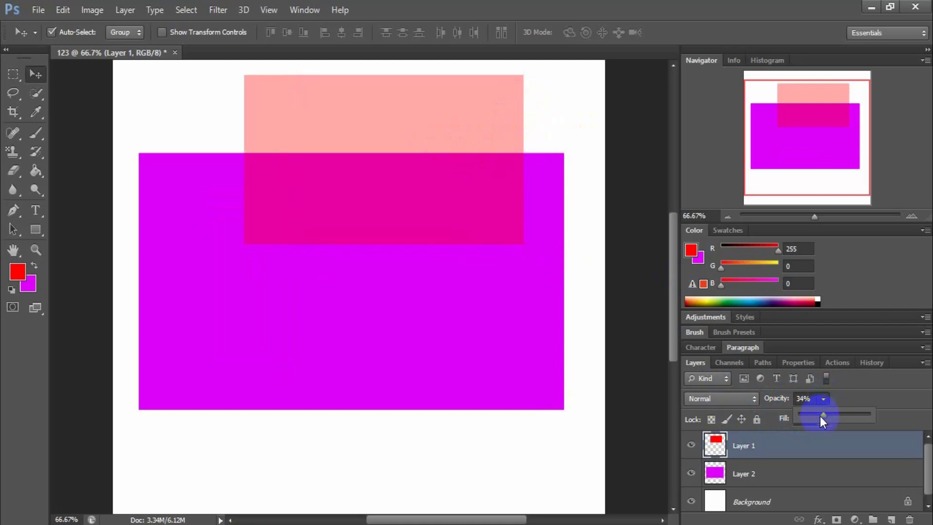
pyautogui.moveTo(859, 415); pyautogui.dragTo(888, 420)
pyautogui.moveTo(418, 165); pyautogui.dragTo(366, 270)
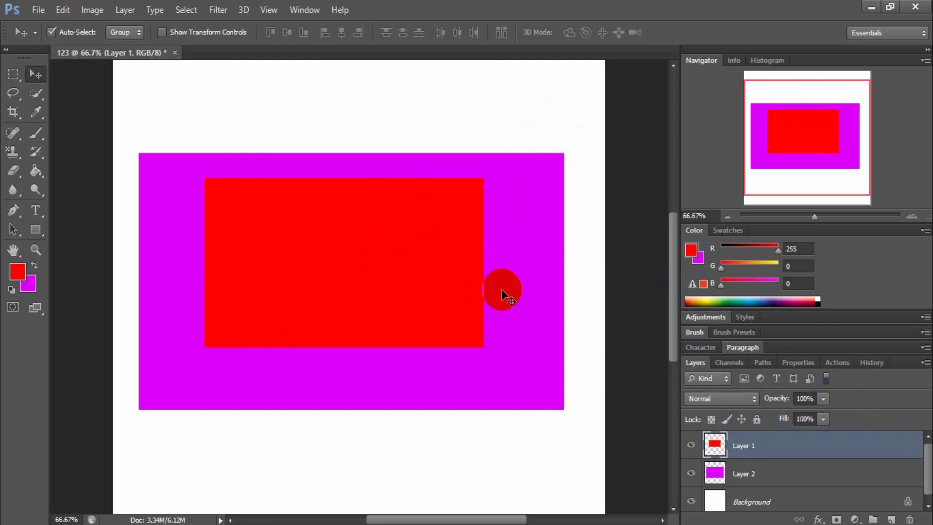
# Delete the magenta rectangle's layer and move the red rectangle slightly down.
pyautogui.click(534, 328)
pyautogui.press('Delete')
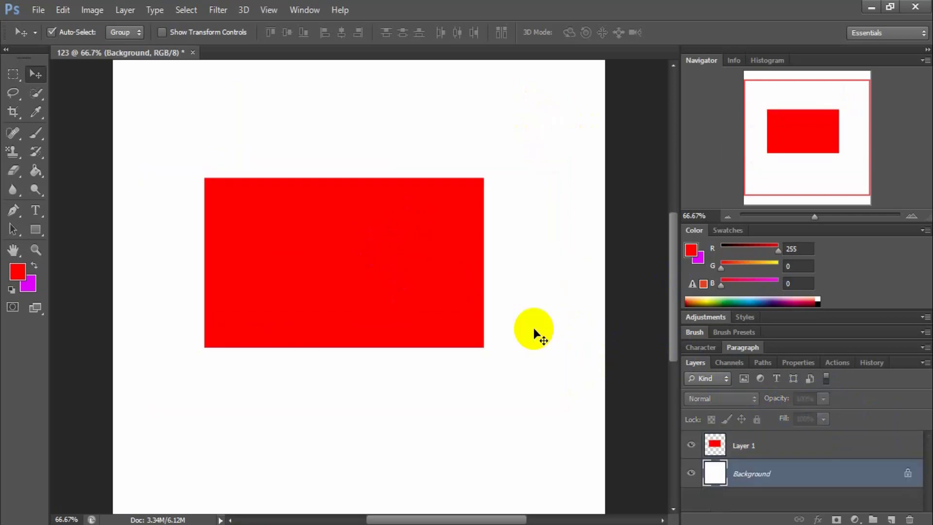
pyautogui.moveTo(392, 285); pyautogui.dragTo(397, 314)
# Set Layer 1's fill to 48% and move the red rectangle slightly to the right.
pyautogui.click(824, 419)
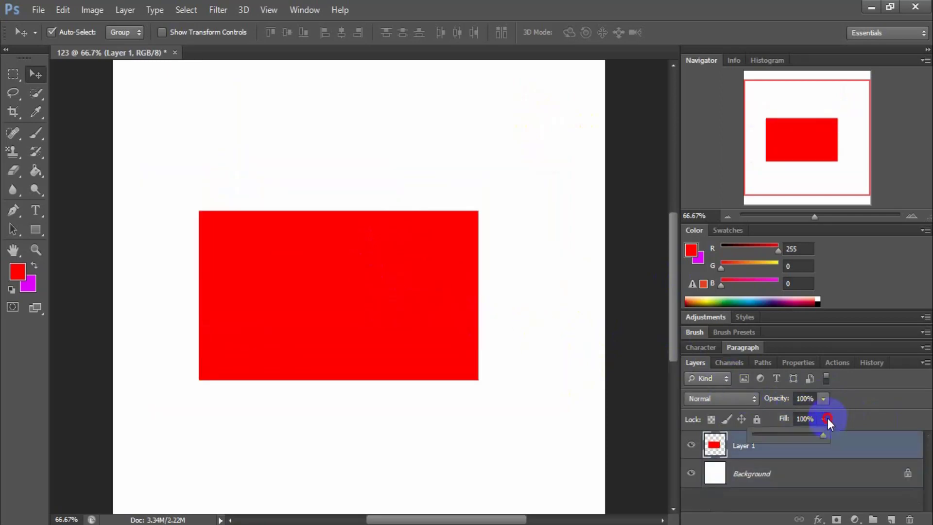
pyautogui.moveTo(805, 433); pyautogui.dragTo(787, 434)
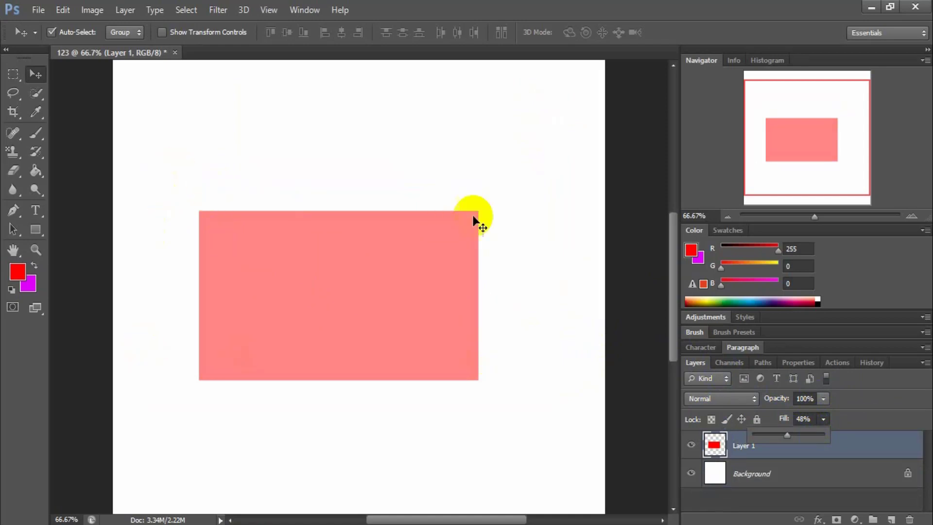
pyautogui.click(207, 244)
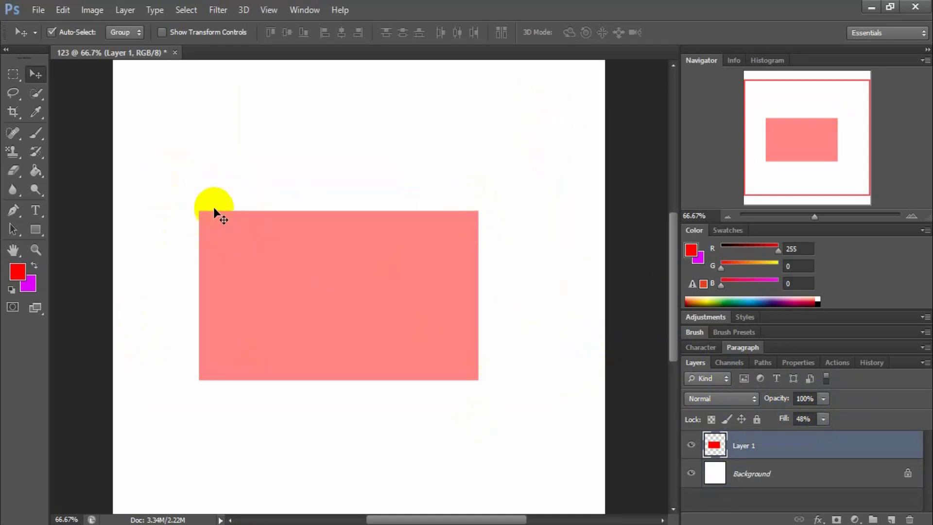
pyautogui.moveTo(282, 331)
pyautogui.mouseDown()
pyautogui.moveTo(327, 335)
pyautogui.moveTo(298, 330)
pyautogui.mouseUp()
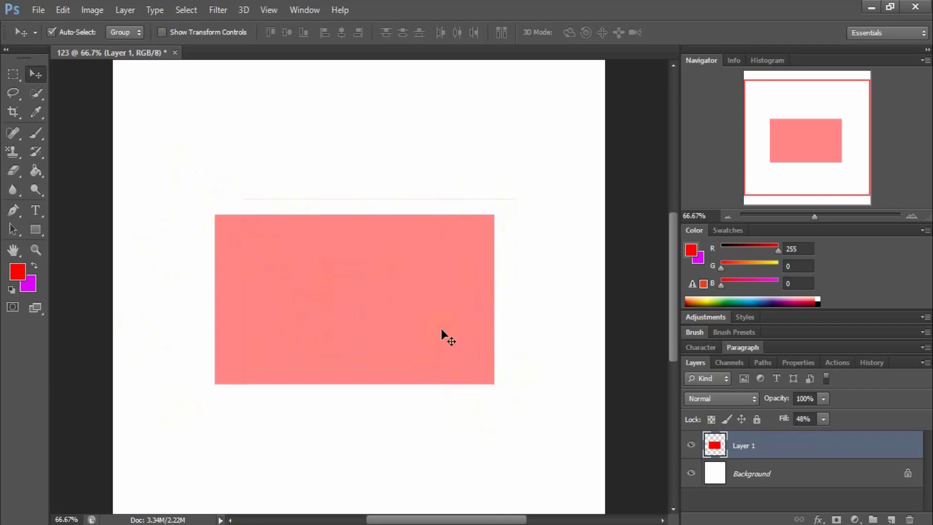
# Set Layer 1's fill to 100%, move the red rectangle up, and leave no layer selected.
pyautogui.click(823, 418)
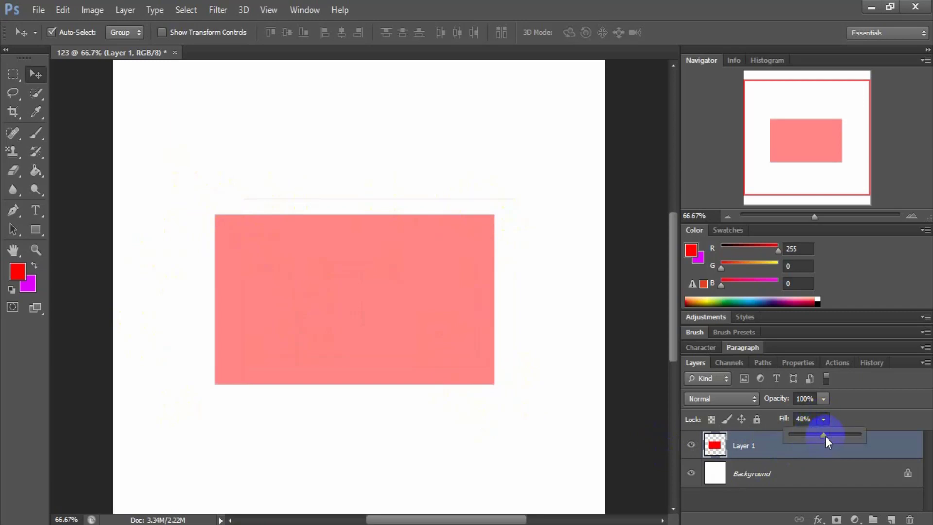
pyautogui.moveTo(825, 436); pyautogui.dragTo(896, 433)
pyautogui.click(841, 402)
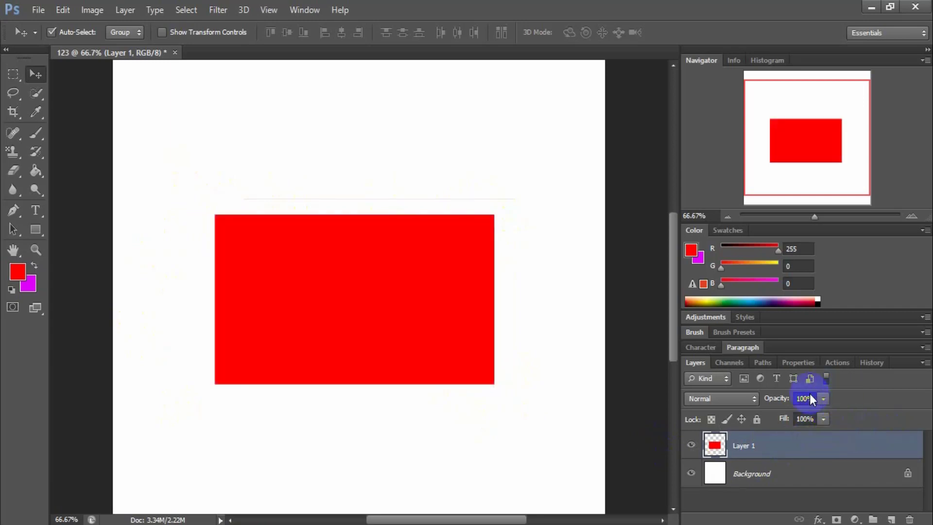
pyautogui.moveTo(402, 309); pyautogui.dragTo(377, 266)
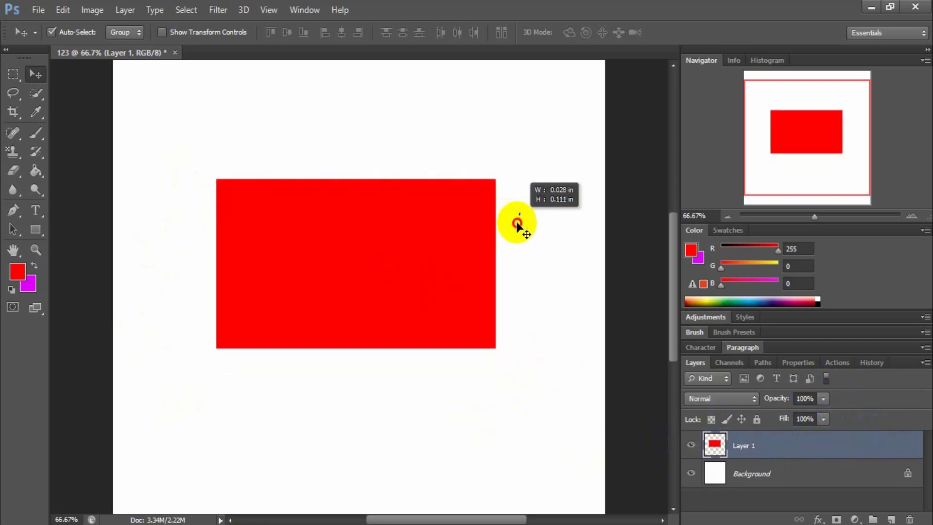
pyautogui.click(518, 224)
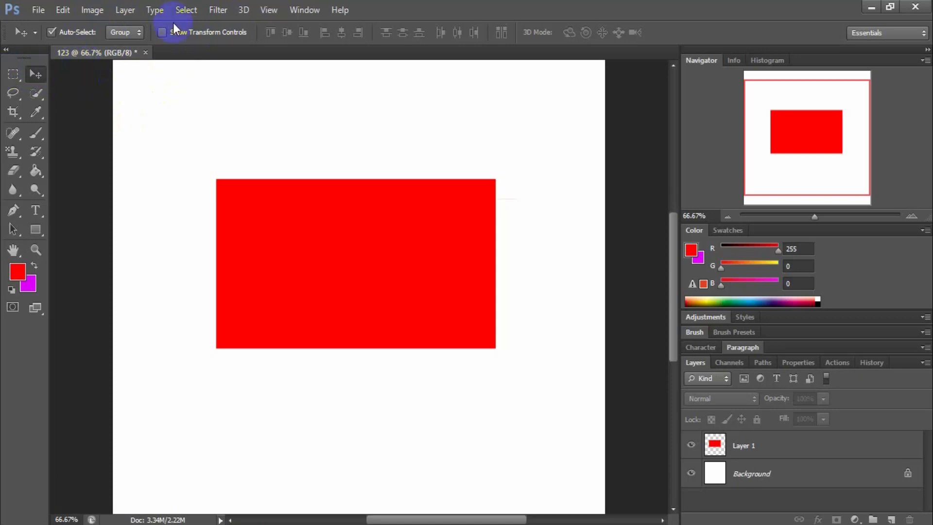
# Using the Move tool, shift the red rectangle up and to the left, and bring it back near the canvas centre.
pyautogui.click(13, 74)
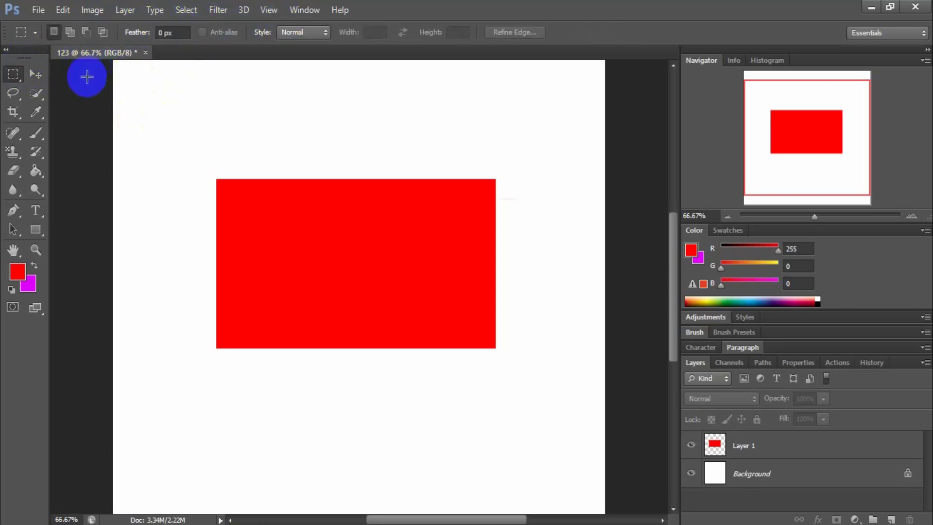
pyautogui.click(36, 75)
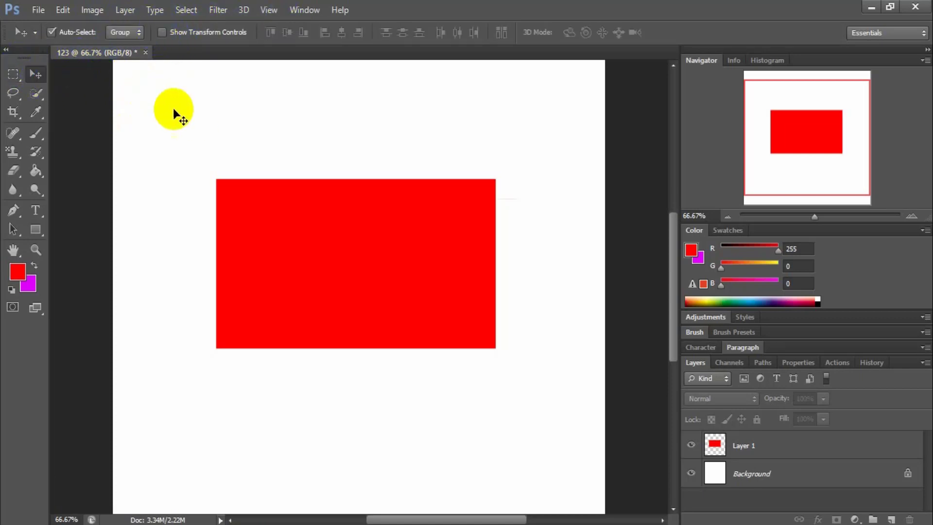
pyautogui.moveTo(358, 269); pyautogui.dragTo(265, 251)
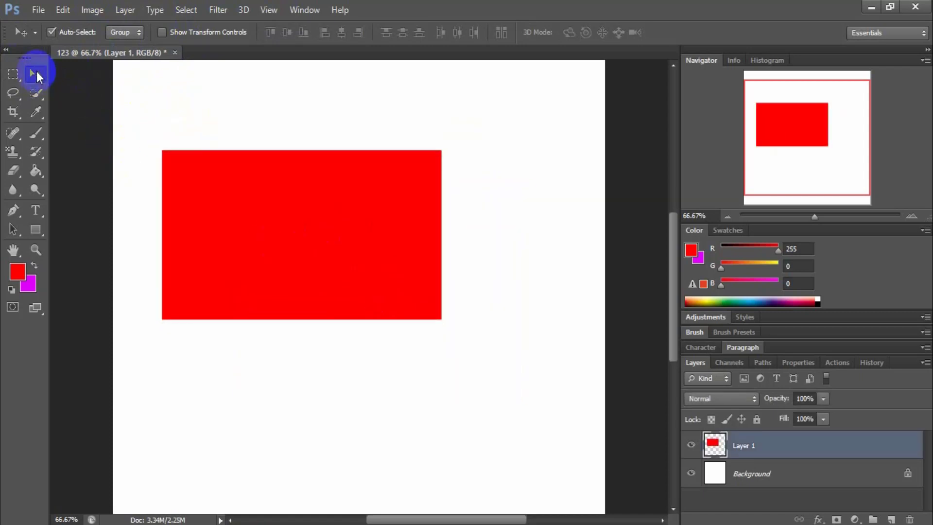
pyautogui.moveTo(340, 228); pyautogui.dragTo(417, 265)
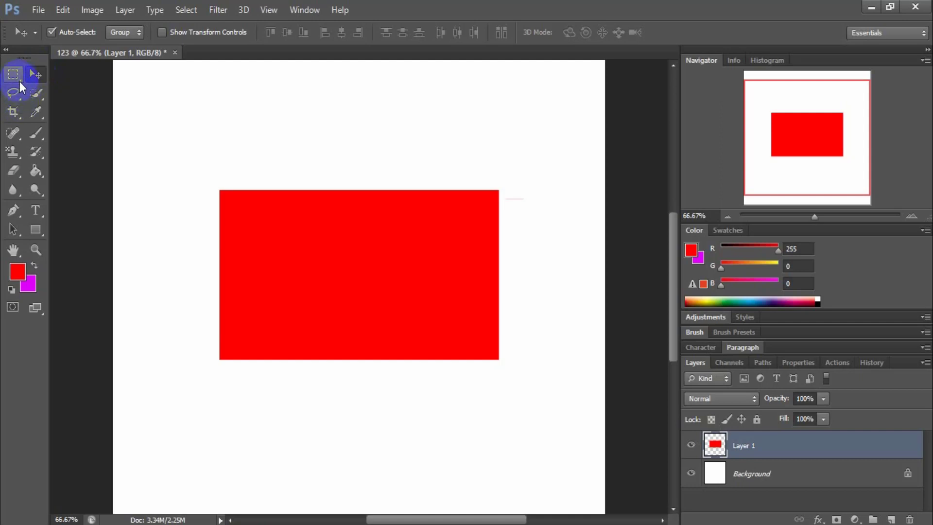
# Display the lasso tool variants, and use the Move tool to shift the red rectangle slightly left.
pyautogui.click(22, 100)
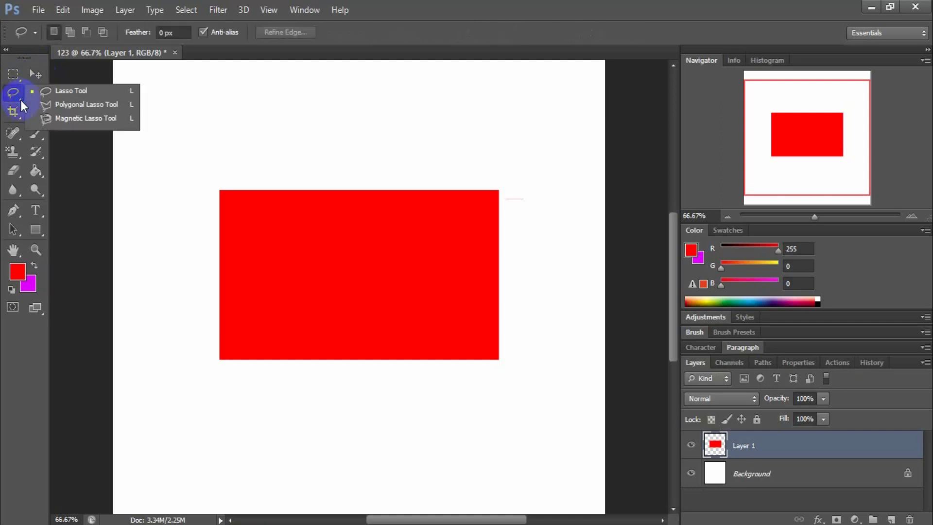
pyautogui.moveTo(15, 76); pyautogui.dragTo(126, 77)
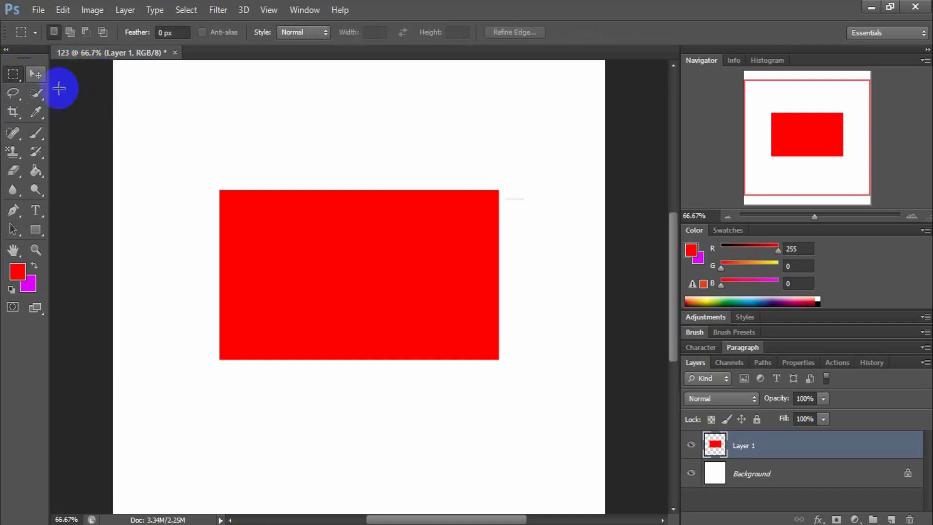
pyautogui.click(34, 74)
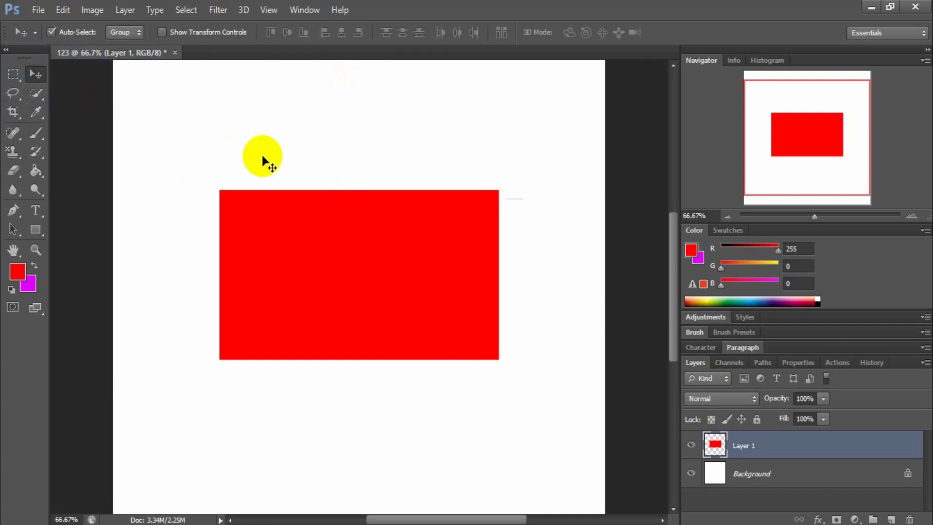
pyautogui.moveTo(325, 228)
pyautogui.mouseDown()
pyautogui.moveTo(304, 211)
pyautogui.moveTo(308, 226)
pyautogui.mouseUp()
pyautogui.click(291, 224)
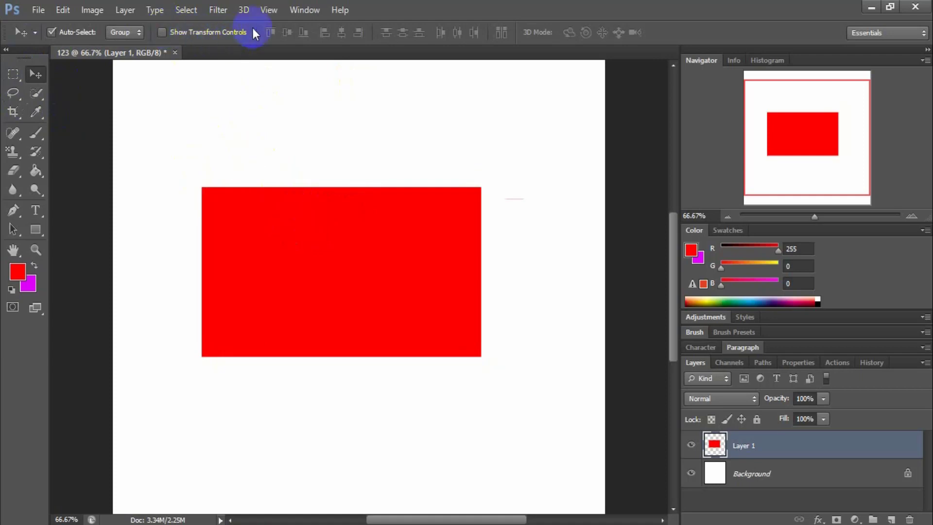
# Move the red rectangle down and right with Show Transform Controls on, and back up and left with it off.
pyautogui.click(161, 32)
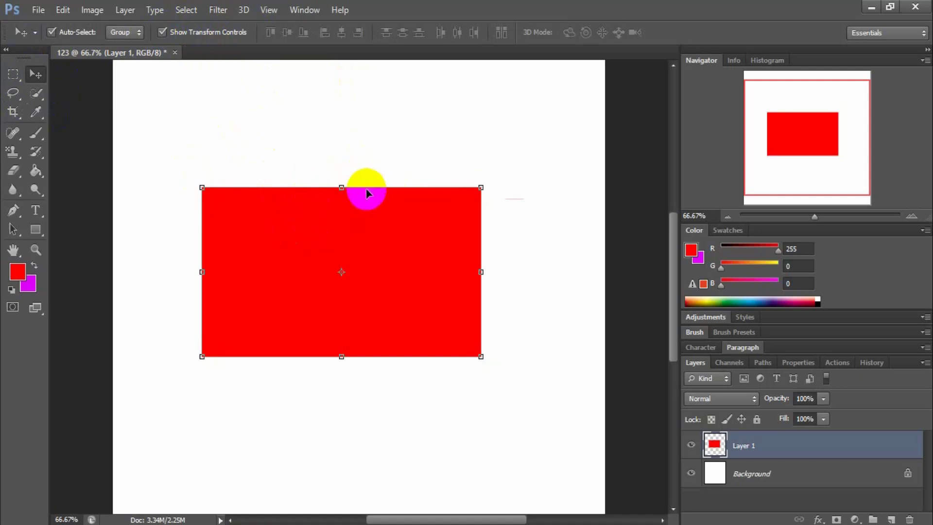
pyautogui.click(323, 250)
pyautogui.moveTo(403, 260); pyautogui.dragTo(431, 286)
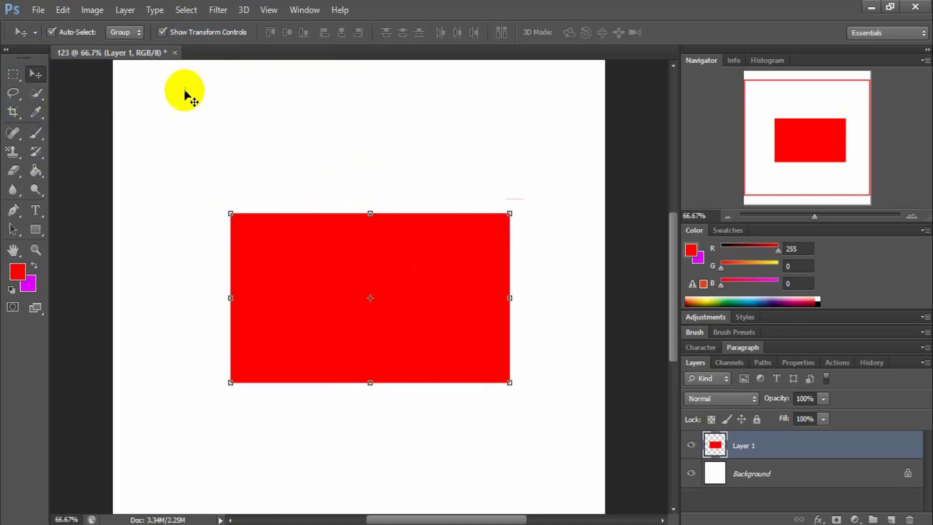
pyautogui.click(161, 32)
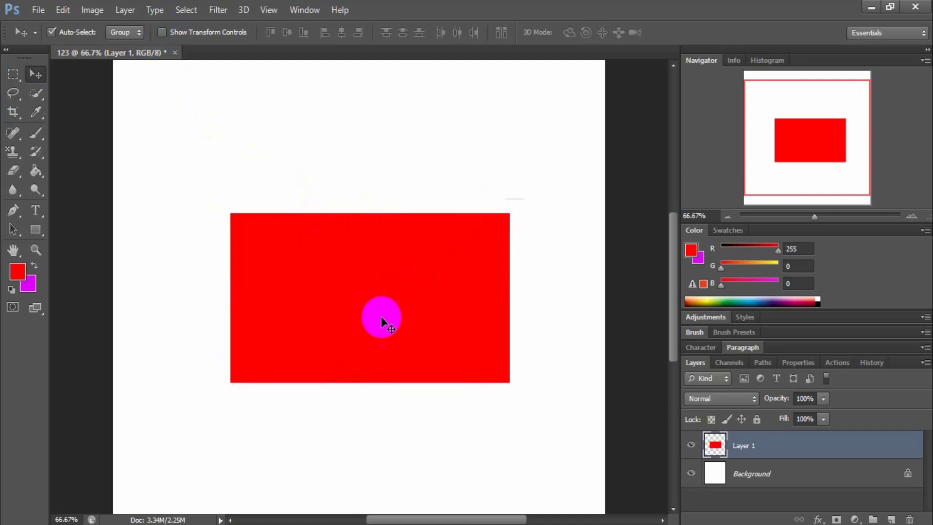
pyautogui.moveTo(381, 317); pyautogui.dragTo(368, 297)
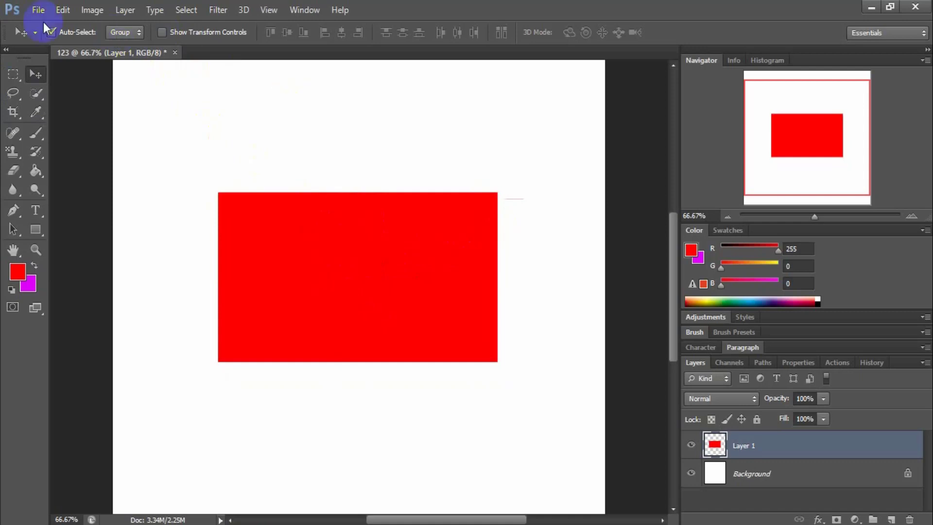
# Choose the Rectangular Marquee Tool from the marquee variants and delete Layer 1.
pyautogui.click(12, 75)
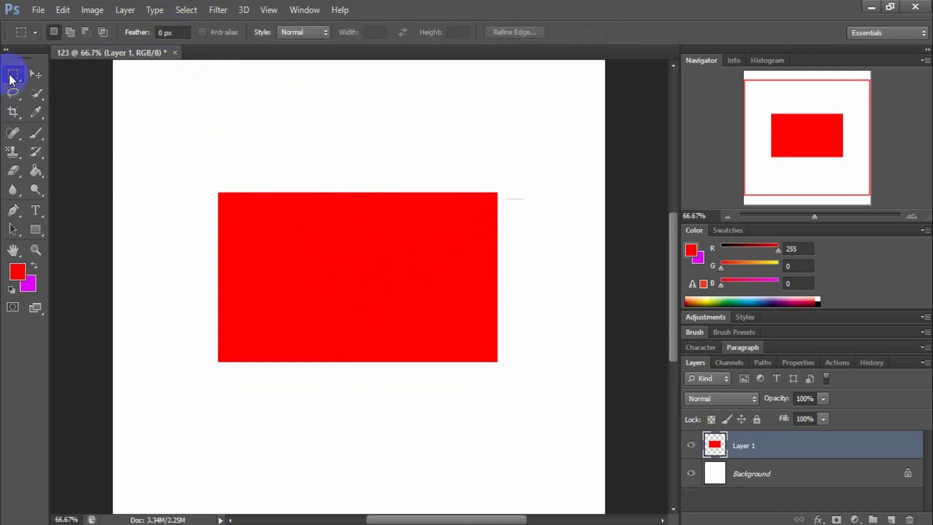
pyautogui.rightClick(10, 74)
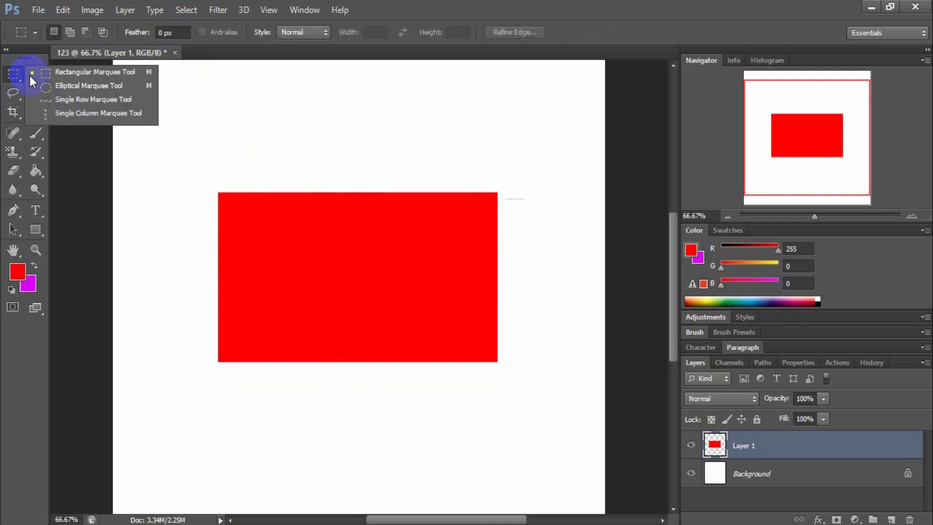
pyautogui.click(144, 71)
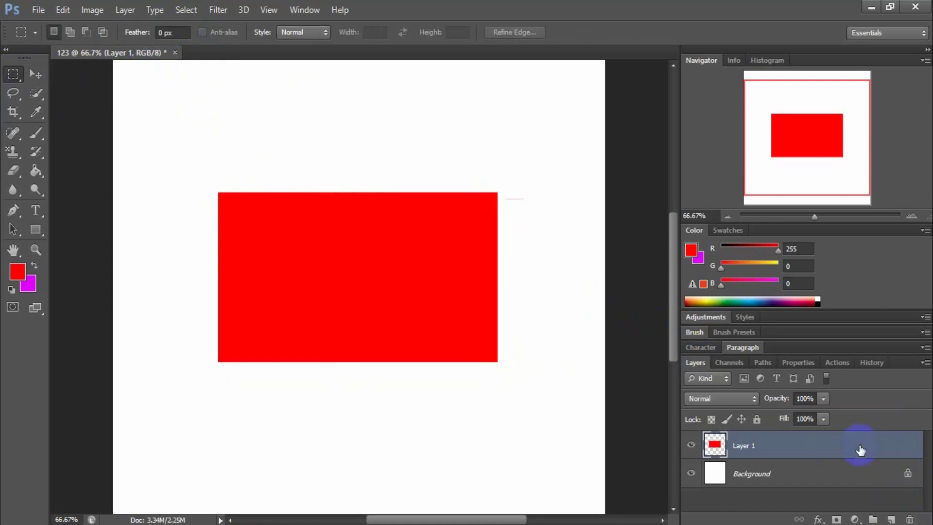
pyautogui.moveTo(860, 447); pyautogui.dragTo(909, 519)
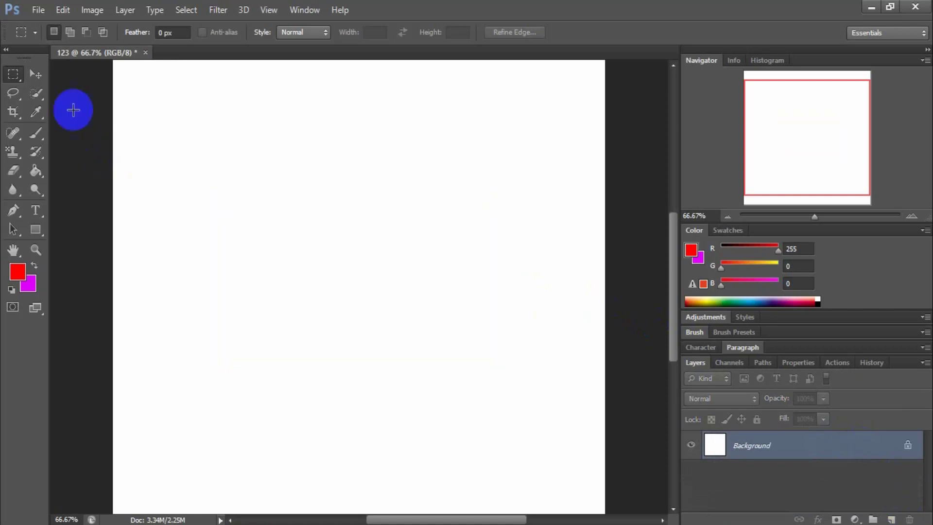
# Activate the Move tool and undock the panel group and the toolbox so they float over the canvas.
pyautogui.click(40, 80)
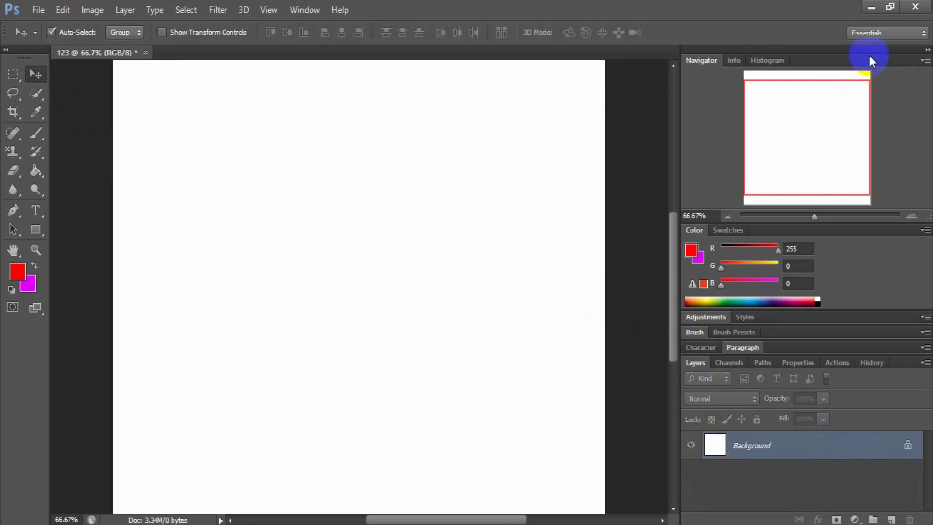
pyautogui.moveTo(870, 54); pyautogui.dragTo(616, 86)
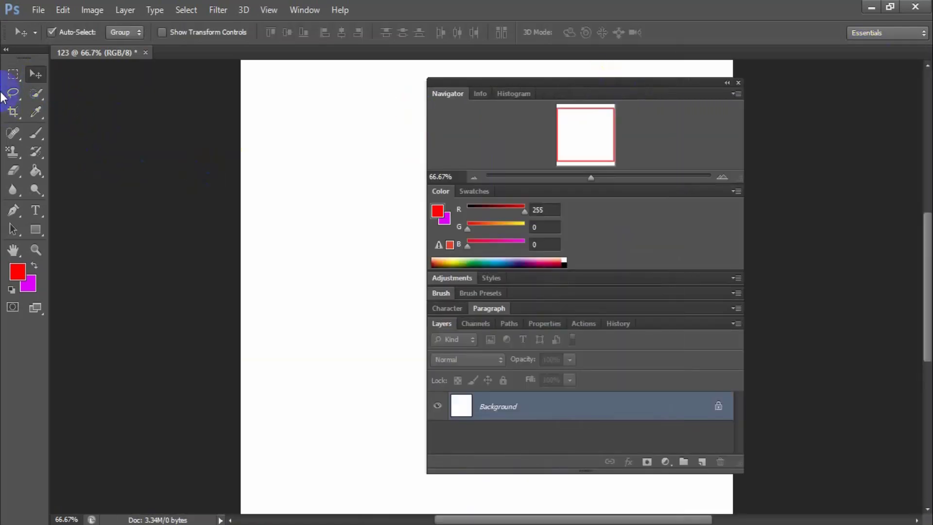
pyautogui.moveTo(22, 49); pyautogui.dragTo(194, 125)
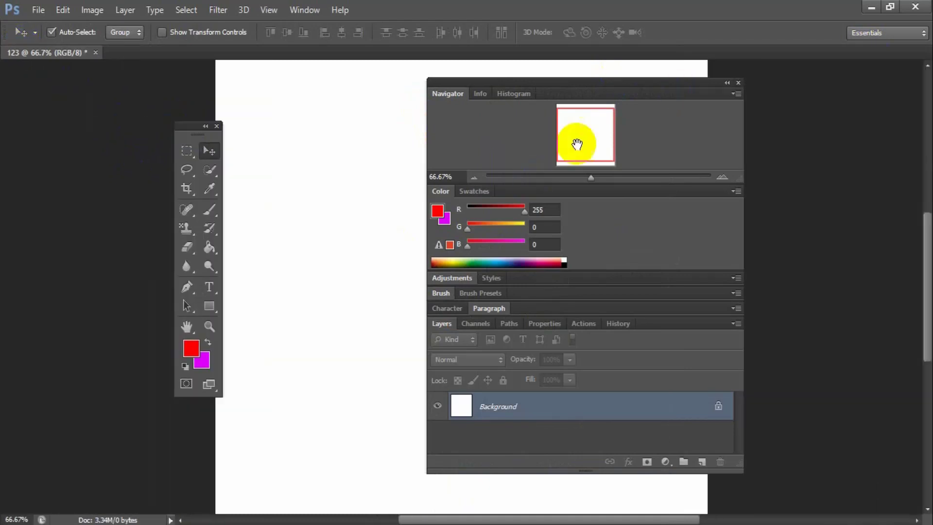
# Reset the Essentials workspace to its default panel layout.
pyautogui.click(297, 18)
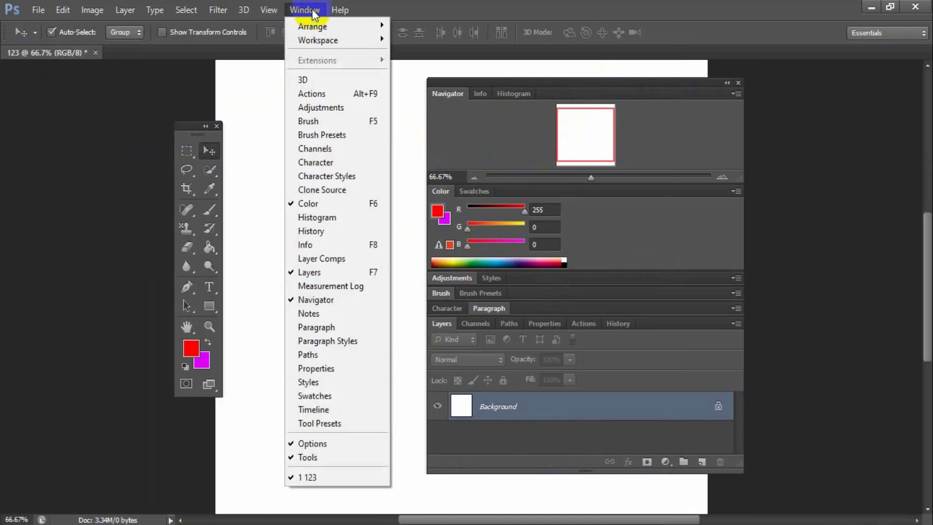
pyautogui.click(334, 41)
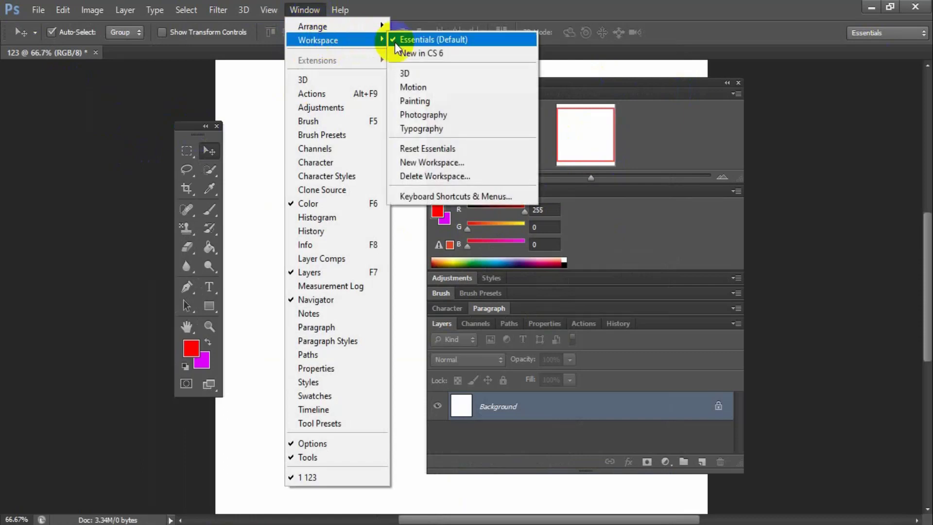
pyautogui.click(450, 148)
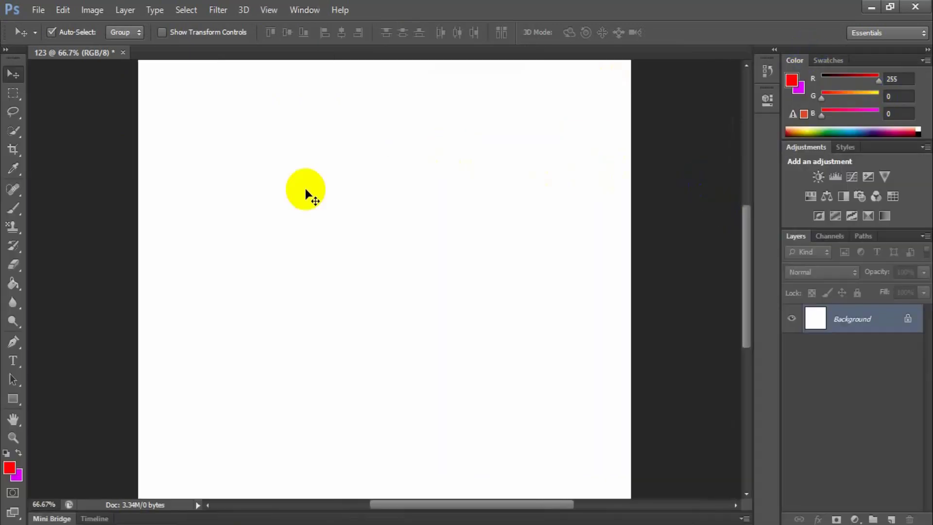
# Expand the toolbox to two columns and hide the rulers.
pyautogui.click(6, 49)
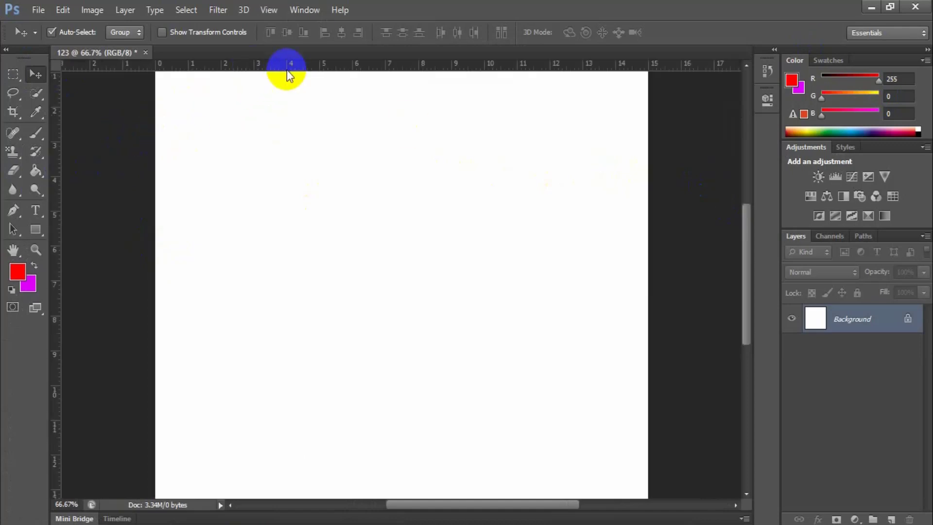
pyautogui.hotkey('ctrl', 'r')
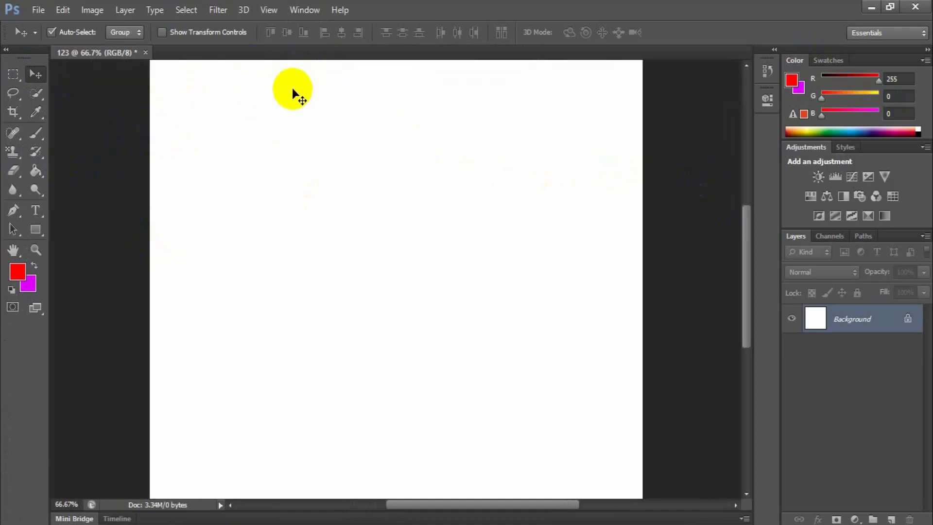
# Show the rulers and convert the image to Grayscale mode, discarding the color information.
pyautogui.hotkey('ctrl', 'r')
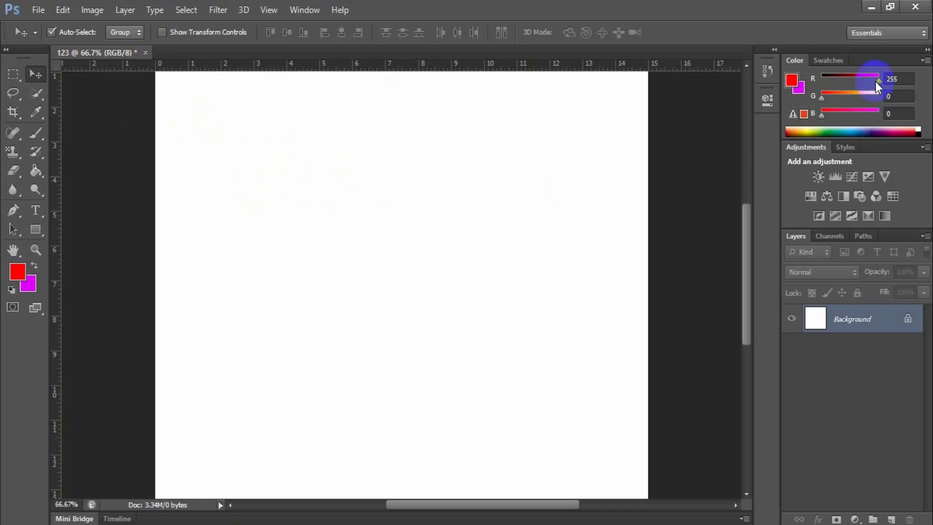
pyautogui.click(90, 13)
pyautogui.moveTo(207, 25)
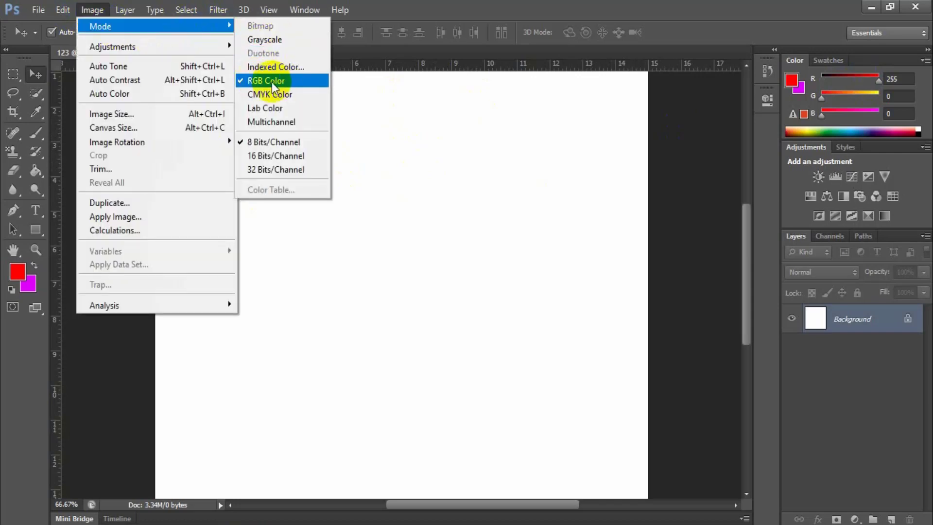
pyautogui.click(267, 40)
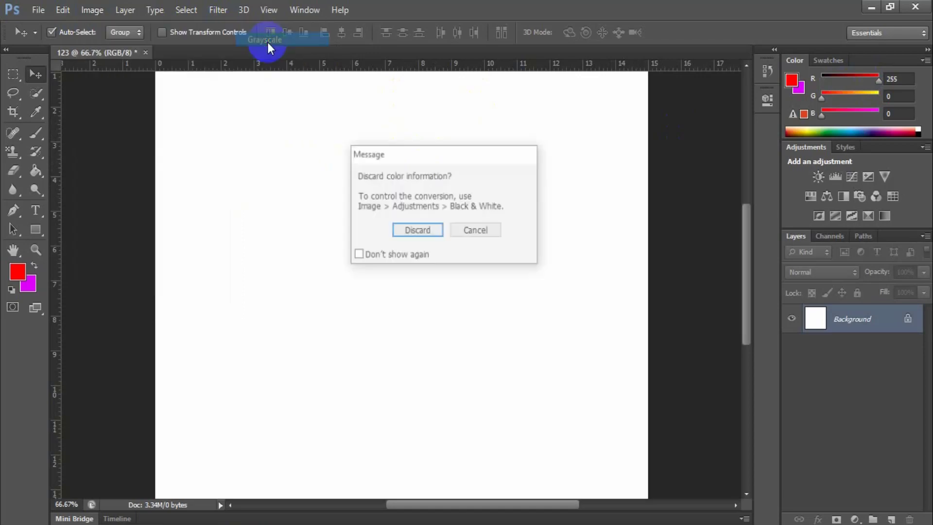
pyautogui.click(425, 230)
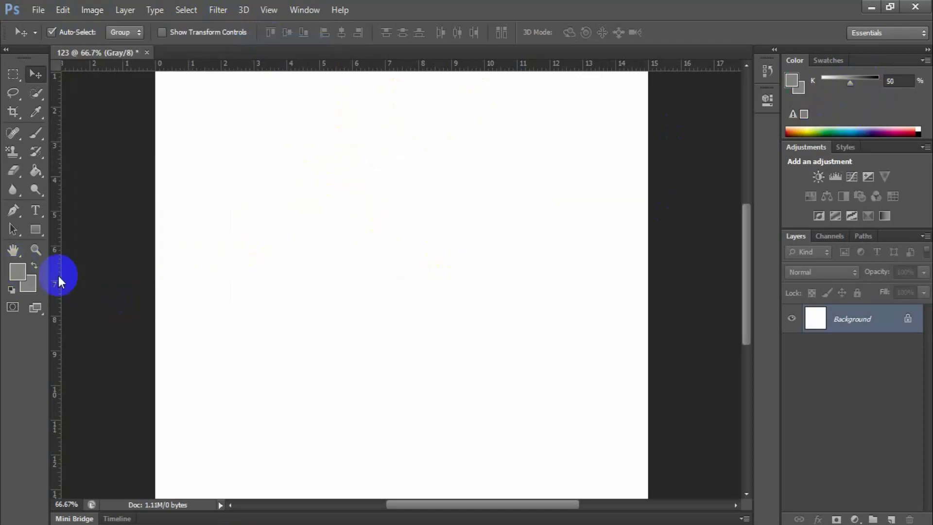
# Try to set the foreground color to red (ff0202) in the grayscale image, and return to the Move tool.
pyautogui.click(17, 271)
pyautogui.click(456, 123)
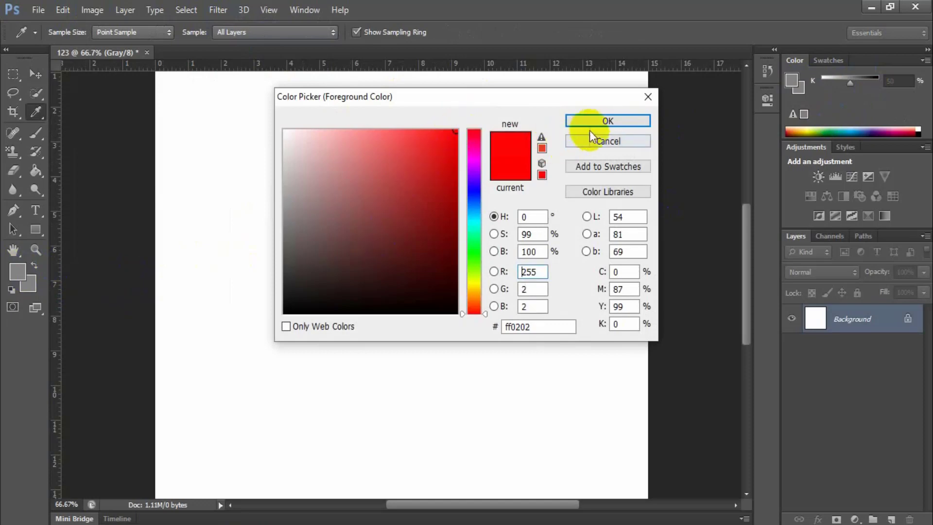
pyautogui.click(606, 122)
pyautogui.press('v')
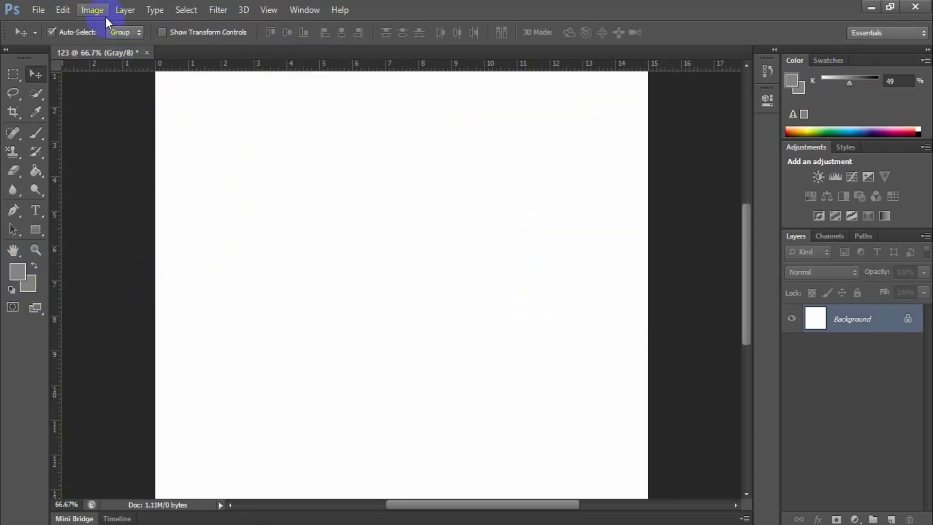
# Convert the image back to RGB Color mode.
pyautogui.click(93, 12)
pyautogui.moveTo(105, 30)
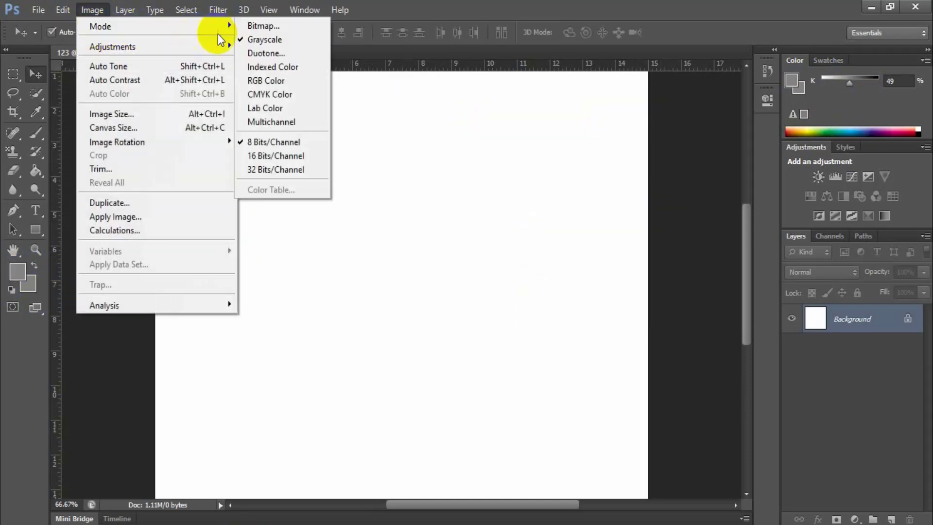
pyautogui.click(266, 84)
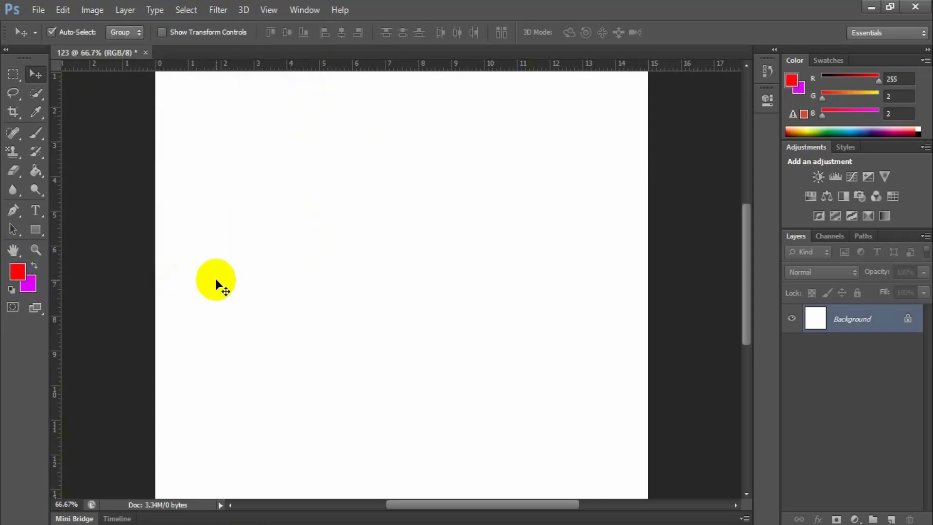
# Swap the foreground and background colors back and forth, and reset them to the default black and white.
pyautogui.click(34, 263)
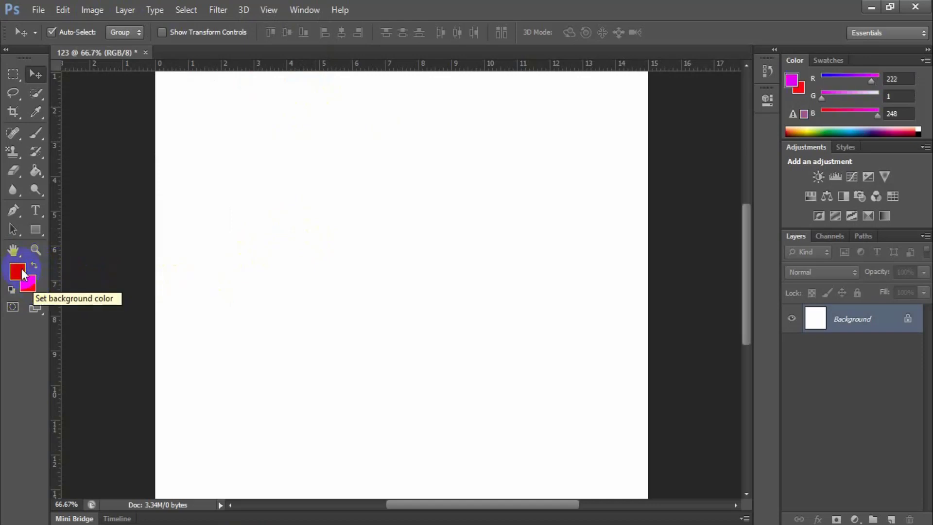
pyautogui.click(34, 263)
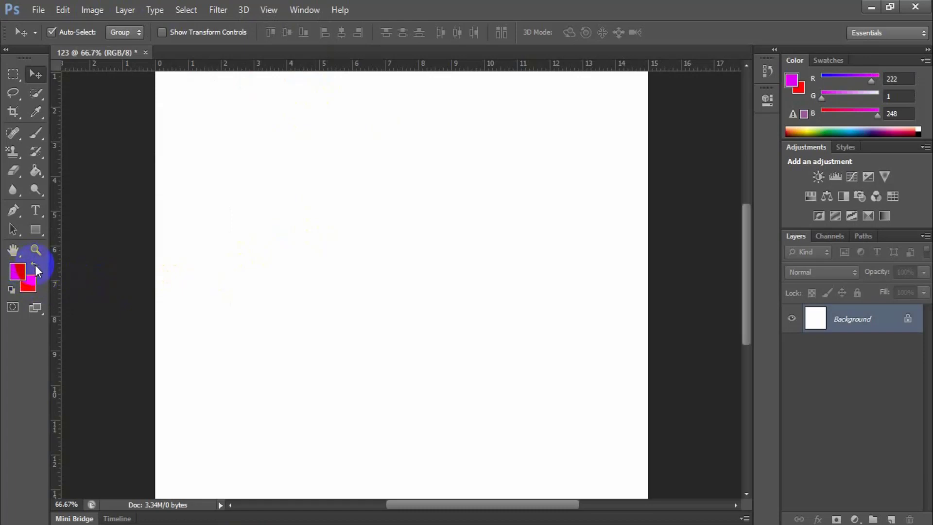
pyautogui.click(34, 264)
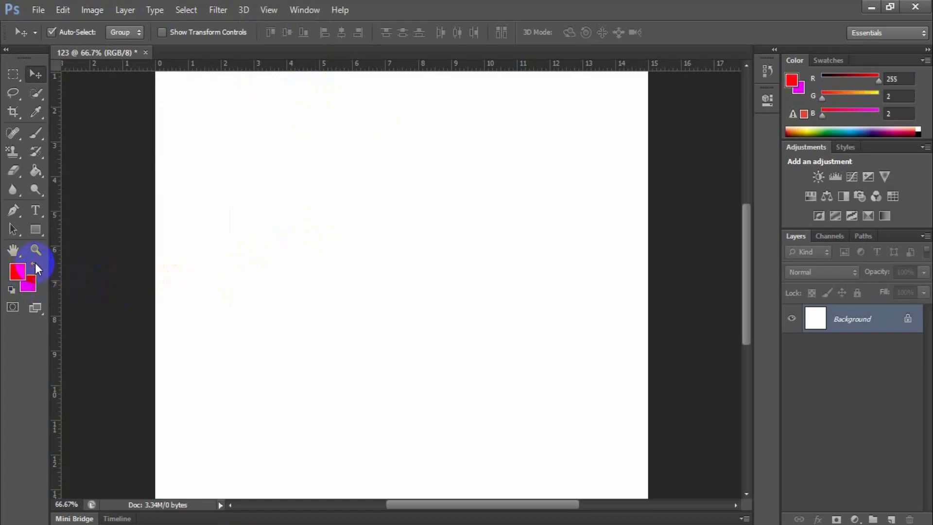
pyautogui.click(13, 291)
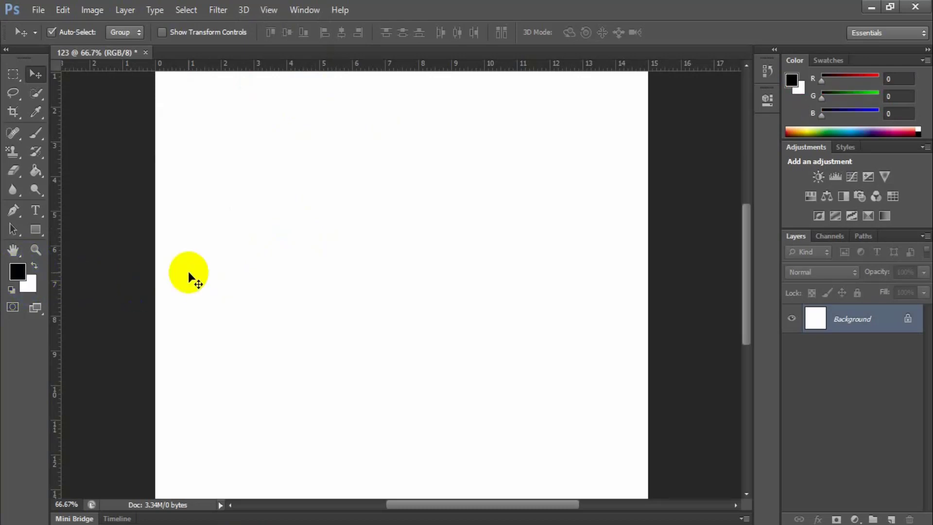
# Set the foreground color to red (ff0101) and restore the default black and white colors.
pyautogui.click(17, 271)
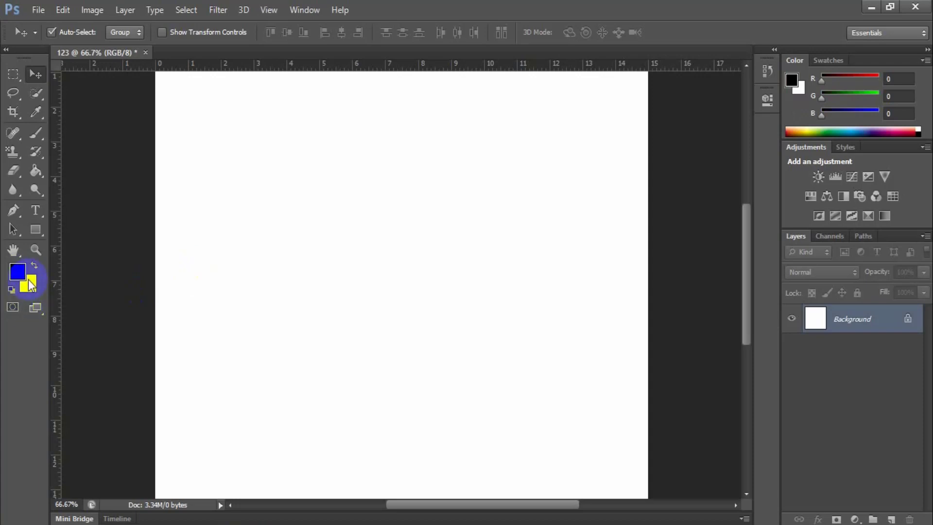
pyautogui.moveTo(431, 215); pyautogui.dragTo(455, 130)
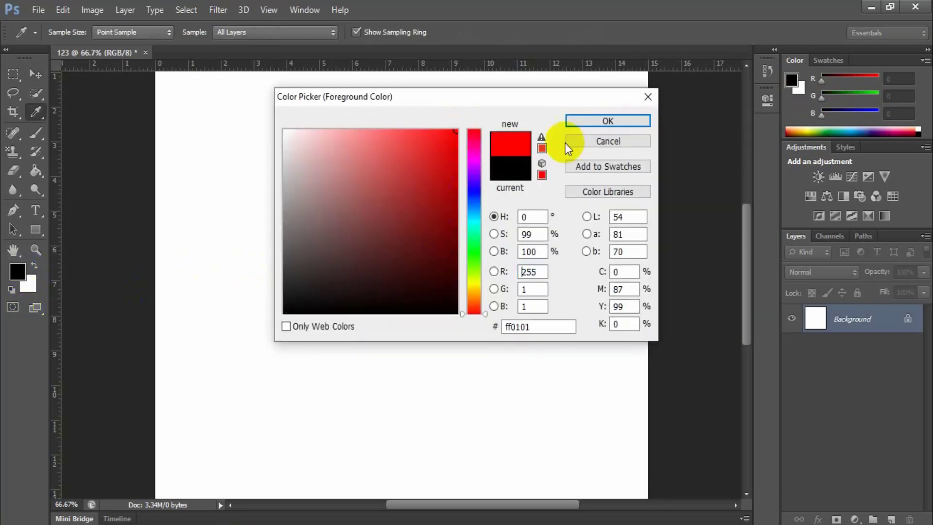
pyautogui.click(585, 120)
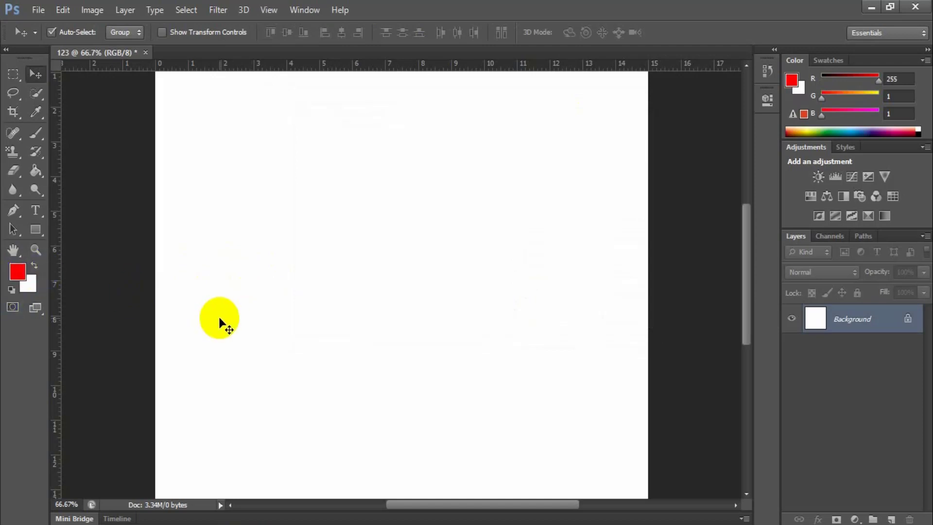
pyautogui.press('d')
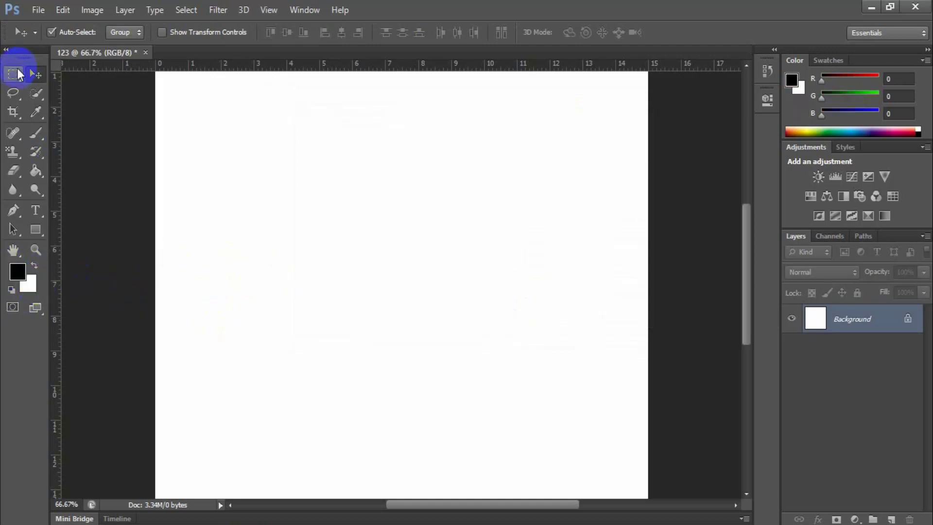
# Examine the variants grouped under the Rectangular Marquee Tool and switch back to the Move tool.
pyautogui.click(13, 74)
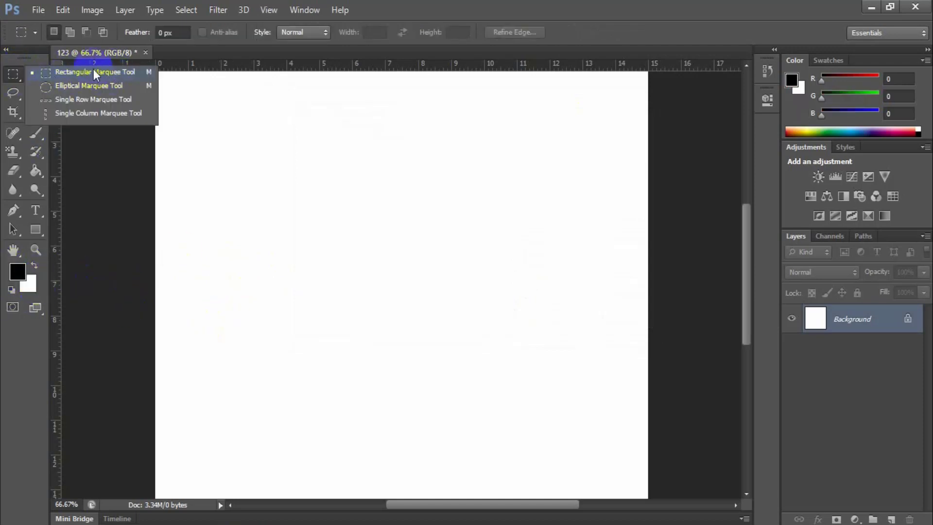
pyautogui.click(11, 74)
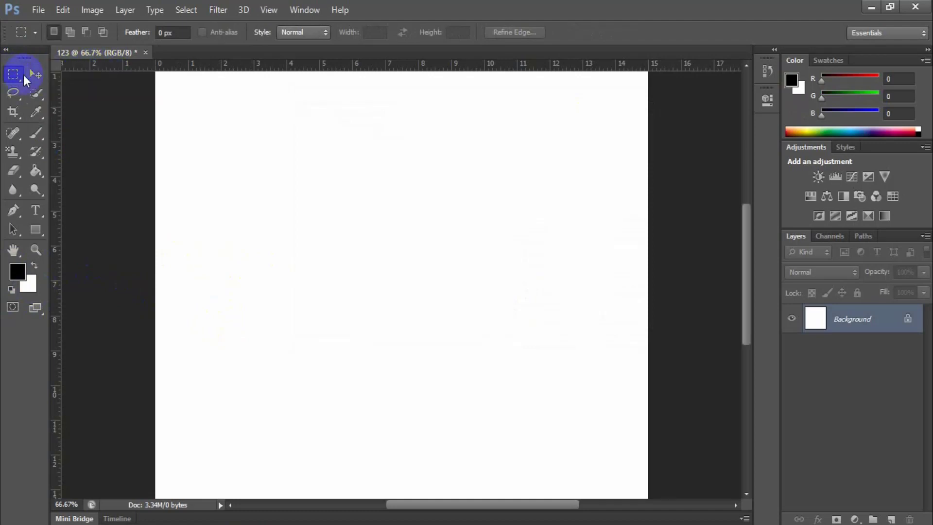
pyautogui.click(34, 73)
pyautogui.rightClick(15, 75)
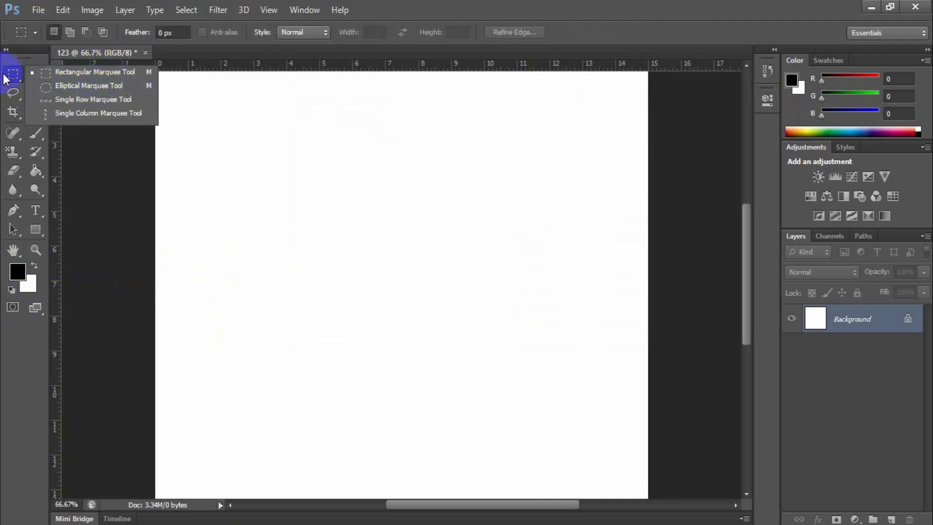
pyautogui.click(10, 75)
pyautogui.click(34, 74)
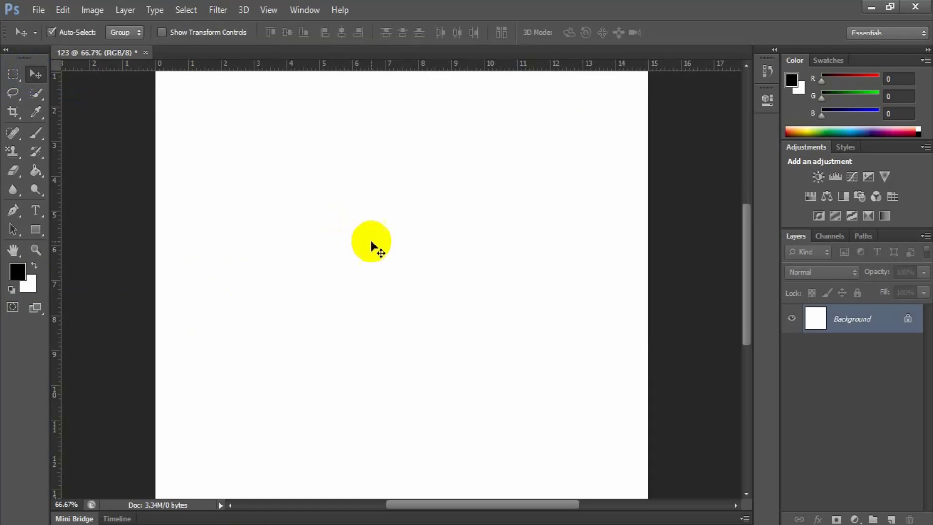